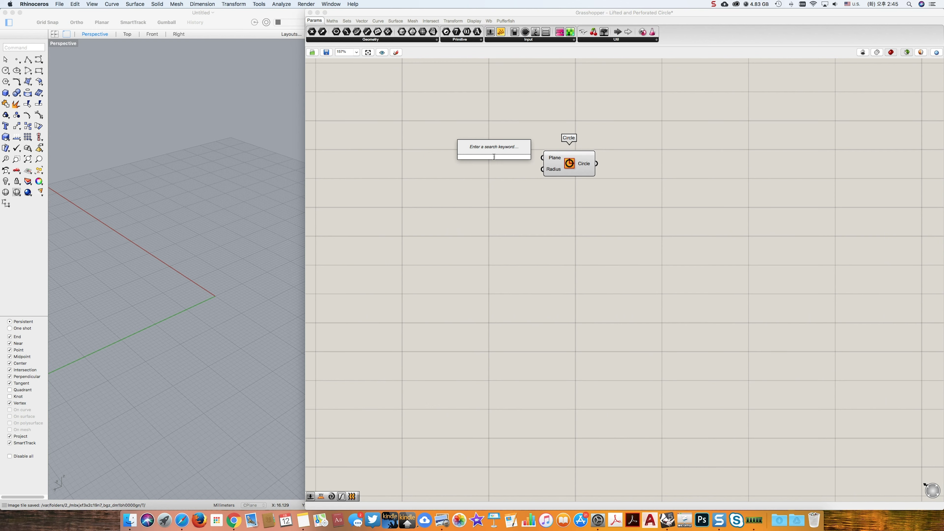
Add an XY Plane component and connect its Plane output to the Circle component's Plane input
text(xy)
key(Return)
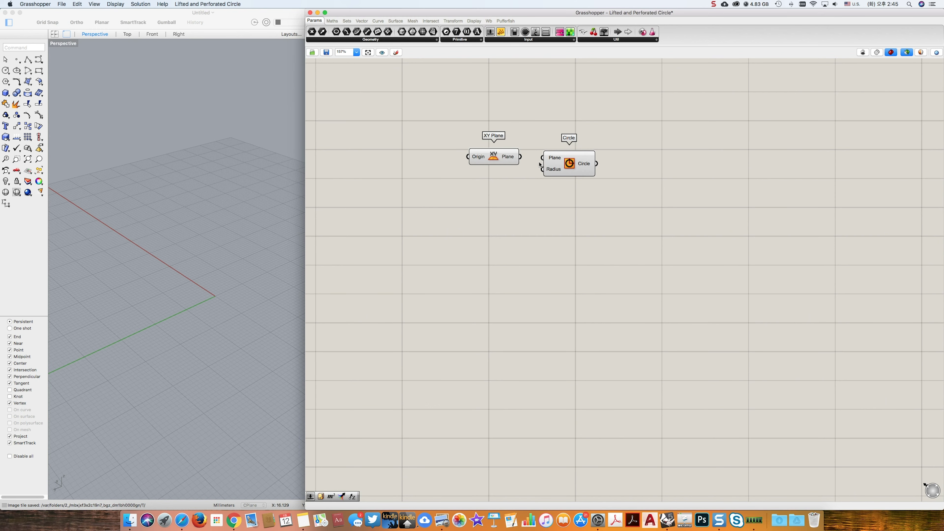
drag(542, 159, 491, 158)
click(488, 205)
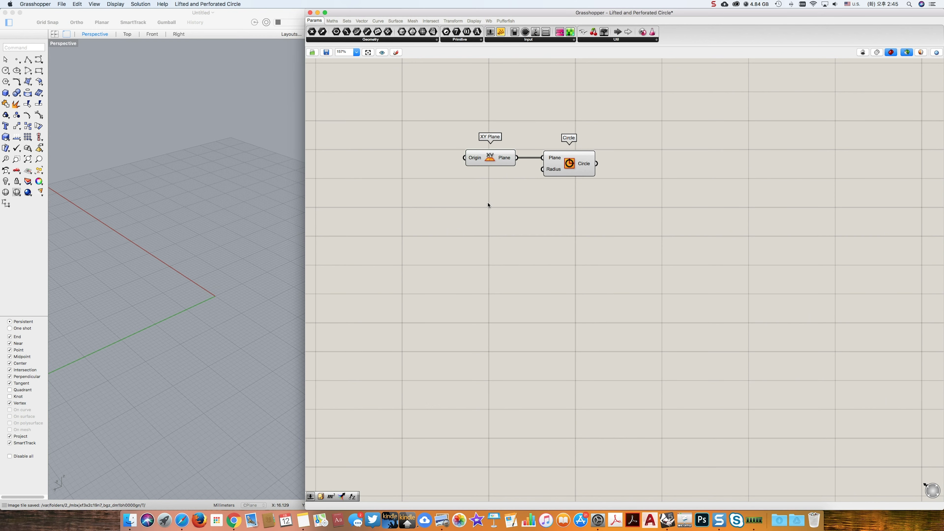
Connect a number slider with value 20 to the Circle's Radius and turn off the selected-objects-only preview
double_click(488, 205)
text(slider)
key(Return)
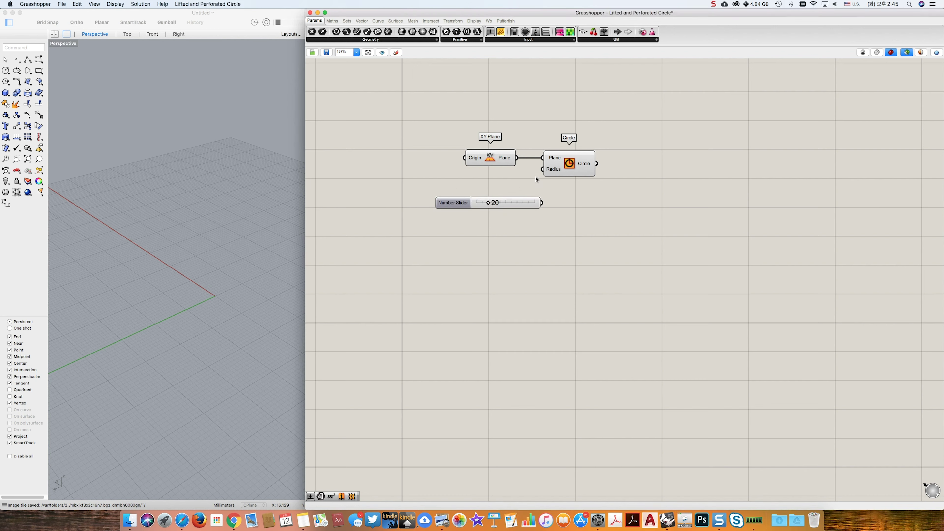
drag(542, 169, 542, 203)
drag(453, 202, 431, 187)
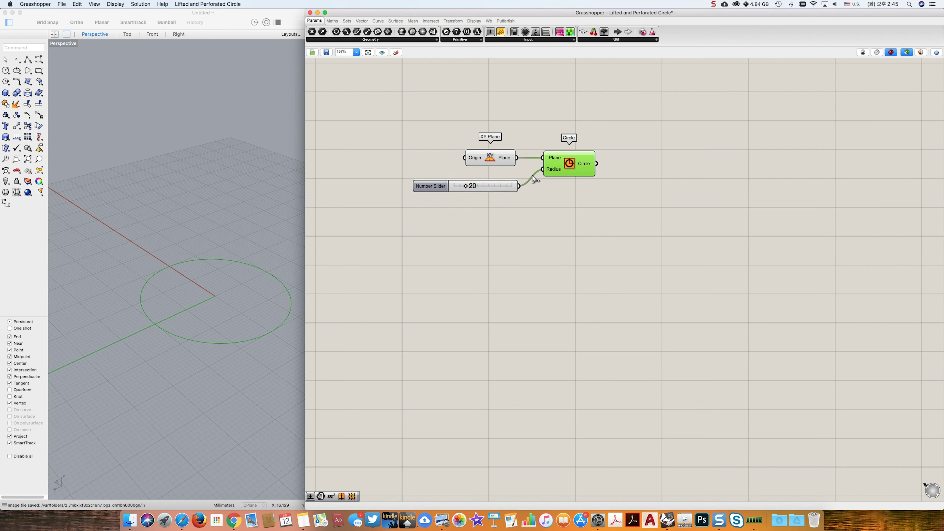
right_drag(250, 251, 206, 251)
click(906, 52)
Add a Fit Curve component and feed the Circle output into its Curve input
double_click(662, 192)
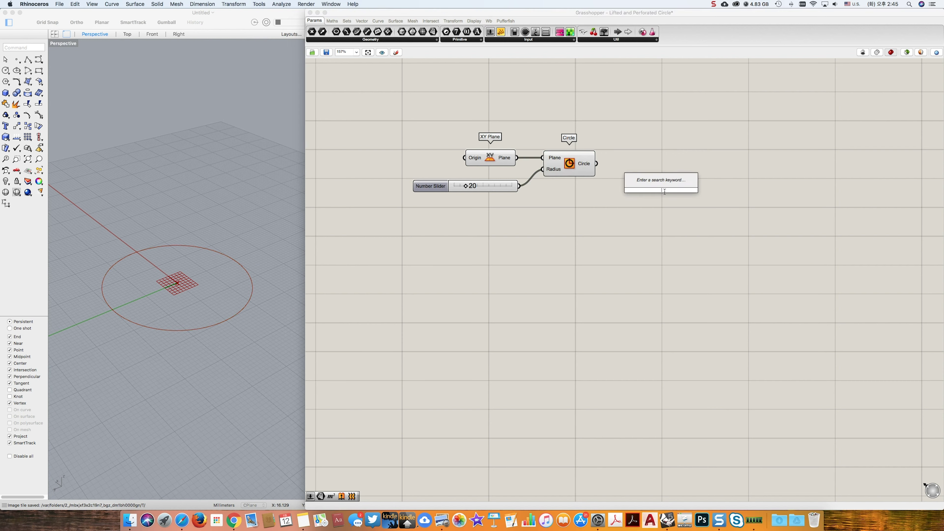
text(fit)
key(Return)
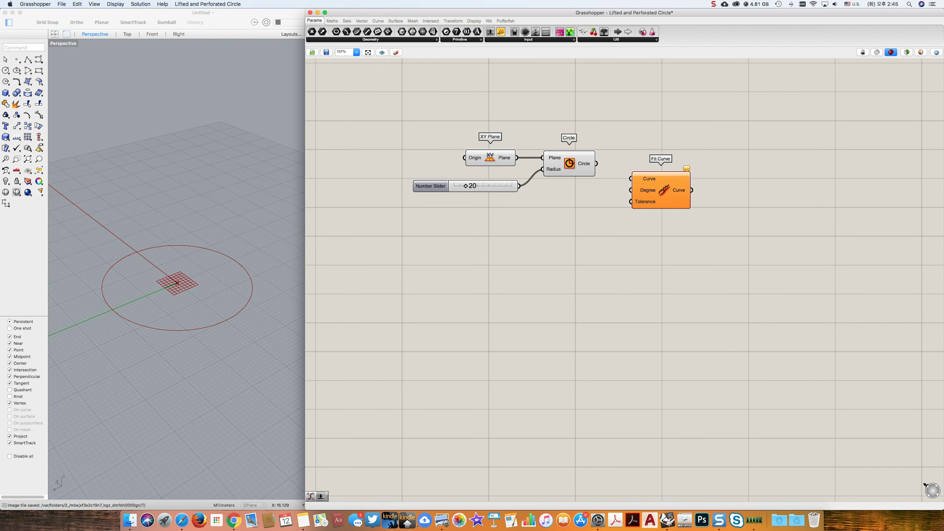
drag(602, 164, 651, 173)
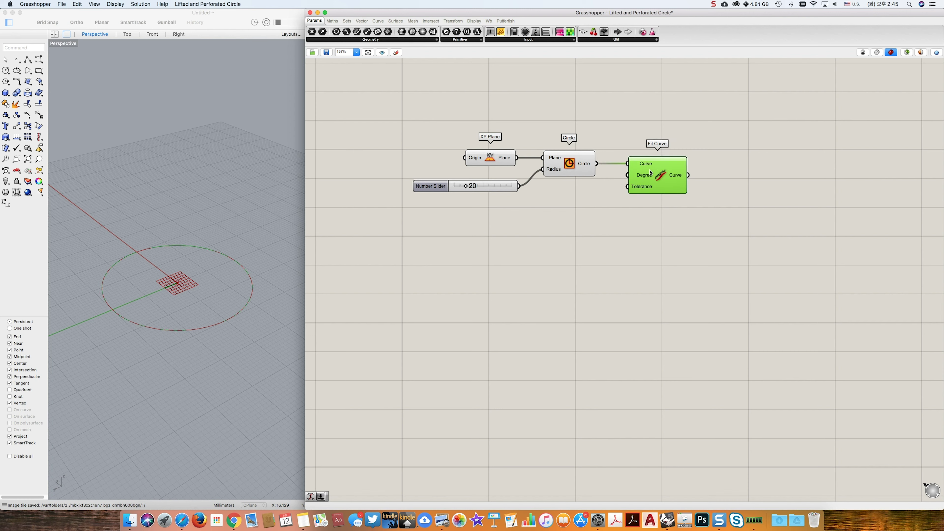
Create a number slider with value 3 and connect it to Fit Curve's Degree input
double_click(553, 208)
text(3)
key(Return)
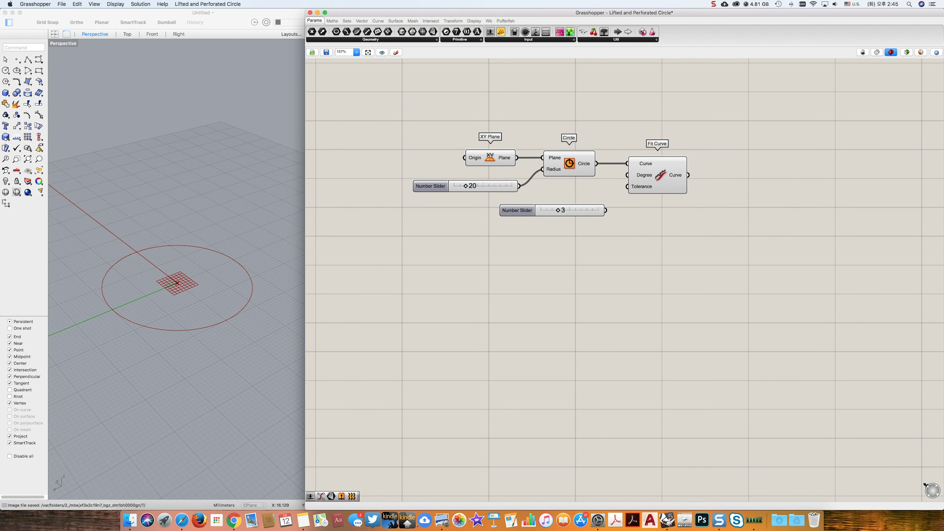
drag(629, 177, 577, 214)
Add a Control Points component after Fit Curve and connect the fitted curve to its Curve input
double_click(715, 185)
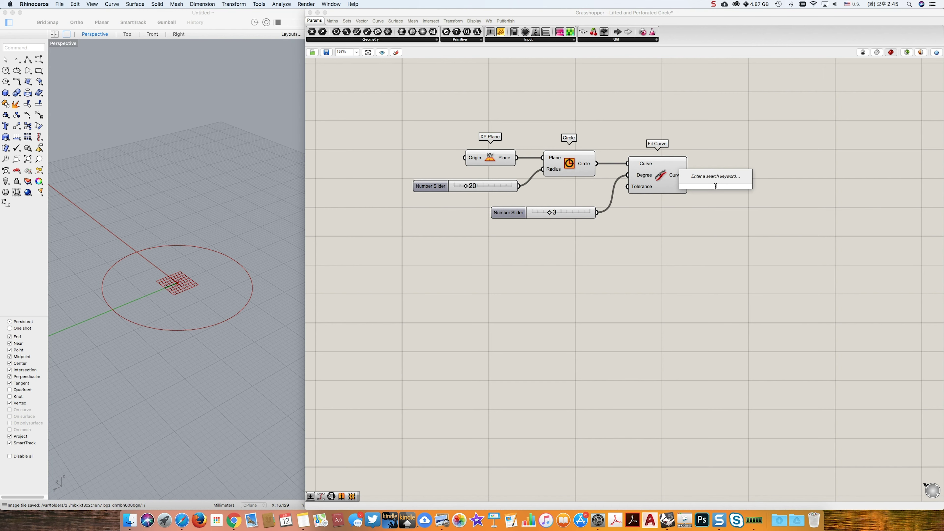
text(contro)
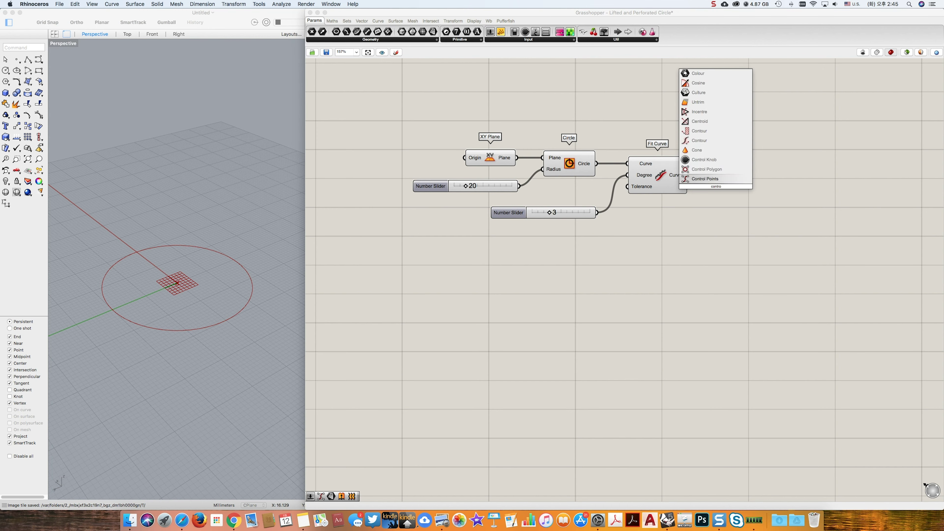
key(Return)
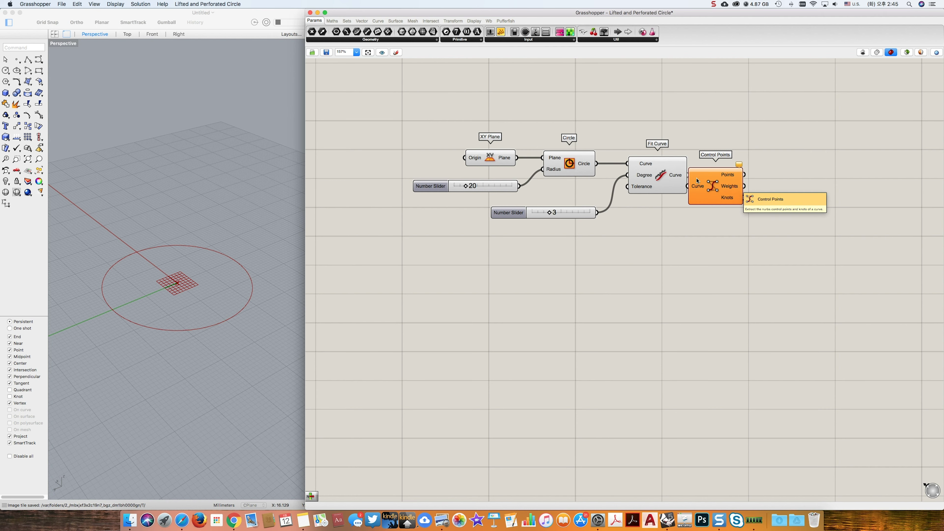
click(723, 180)
drag(688, 175, 751, 180)
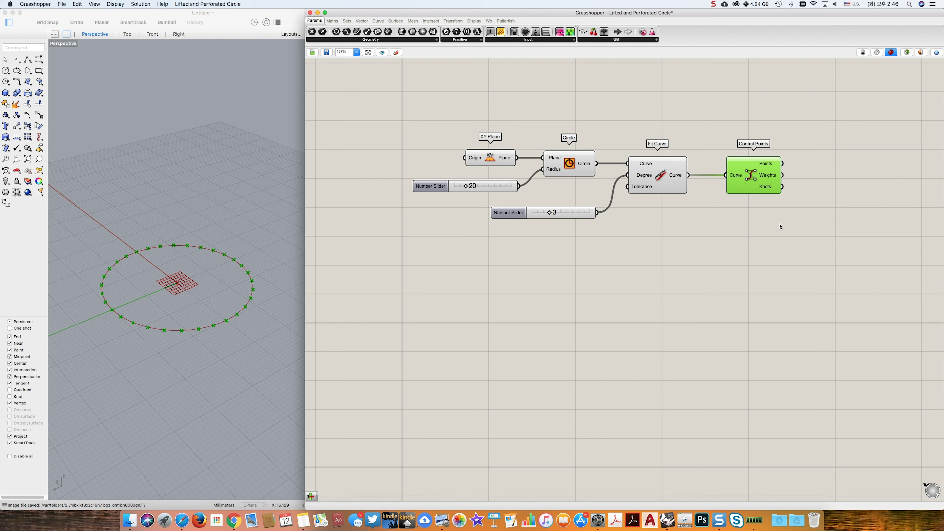
Add a List Item component and connect the Points output of Control Points to its List input
double_click(805, 249)
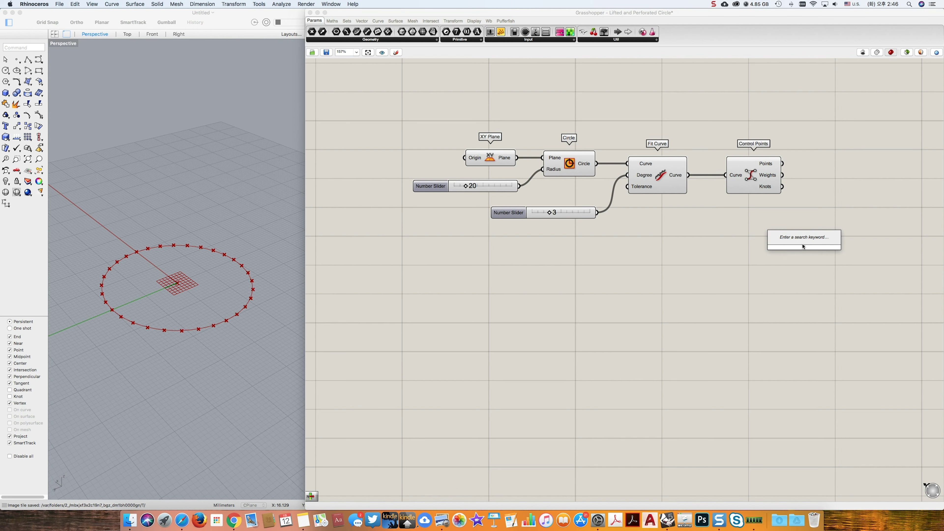
text(list)
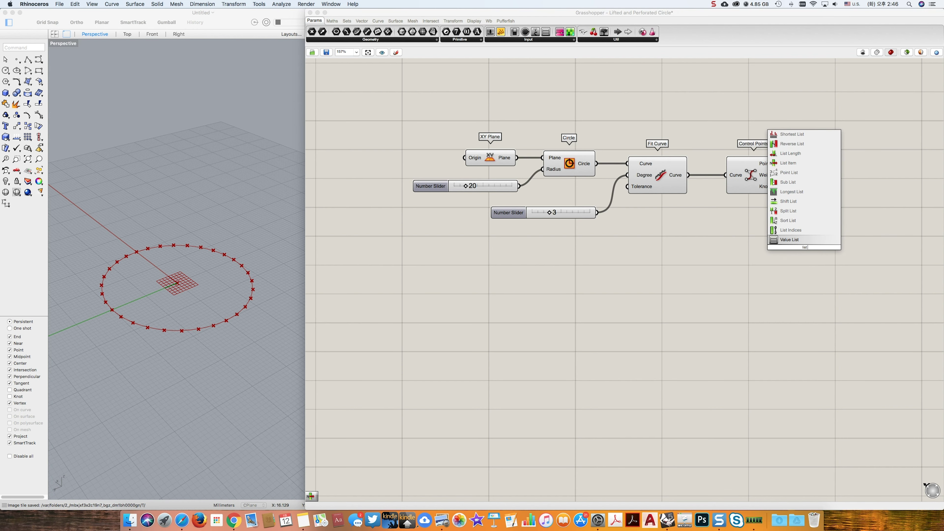
key(Up)
key(Up)
key(Up)
key(Up)
key(Up)
key(Up)
key(Up)
key(Up)
key(Return)
drag(800, 244, 882, 253)
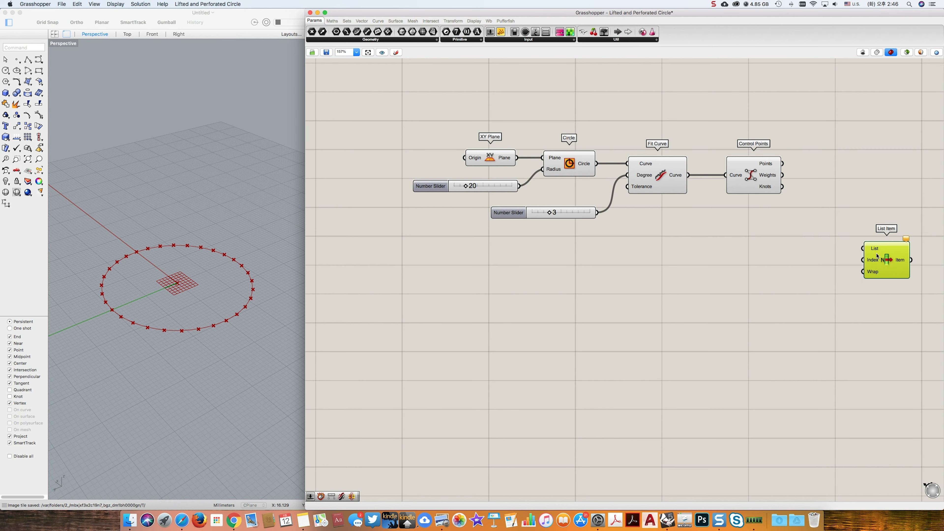
right_drag(824, 216, 632, 195)
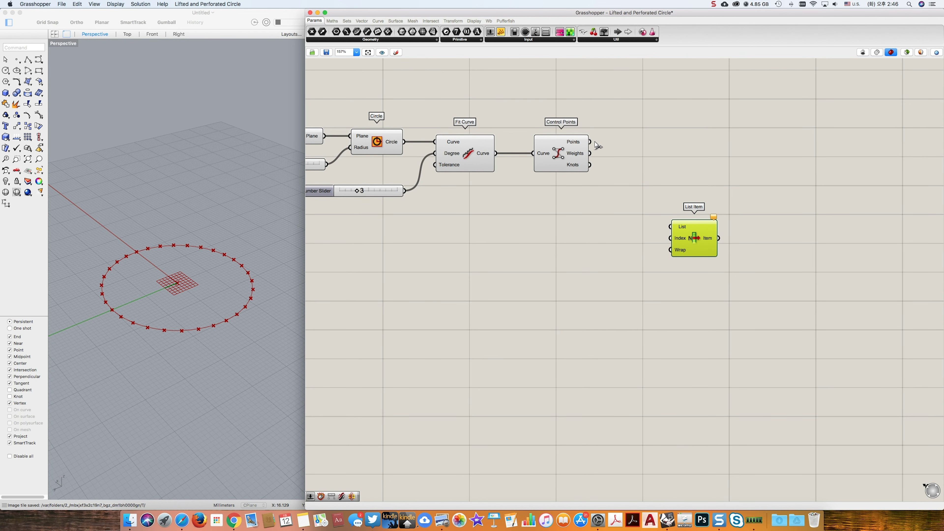
drag(591, 142, 734, 246)
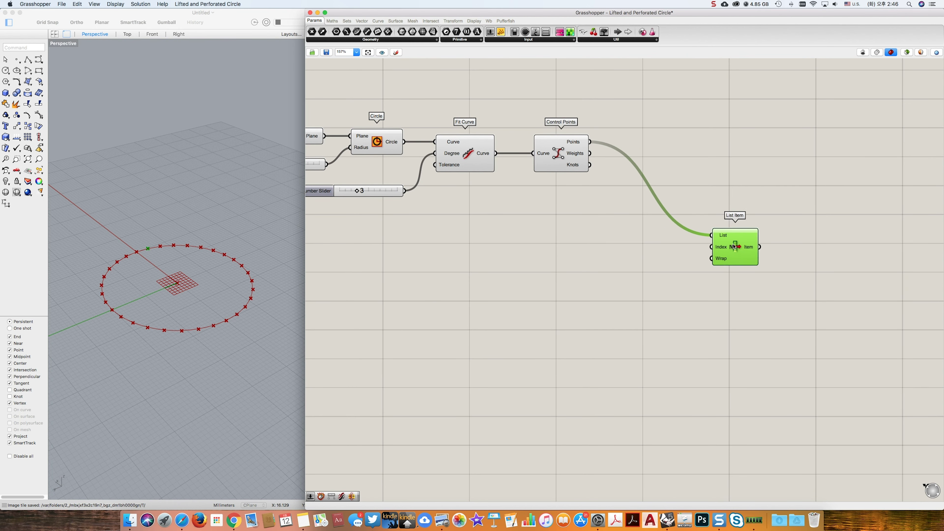
Add a Series component and connect its output to List Item's Index input
double_click(635, 246)
text(series)
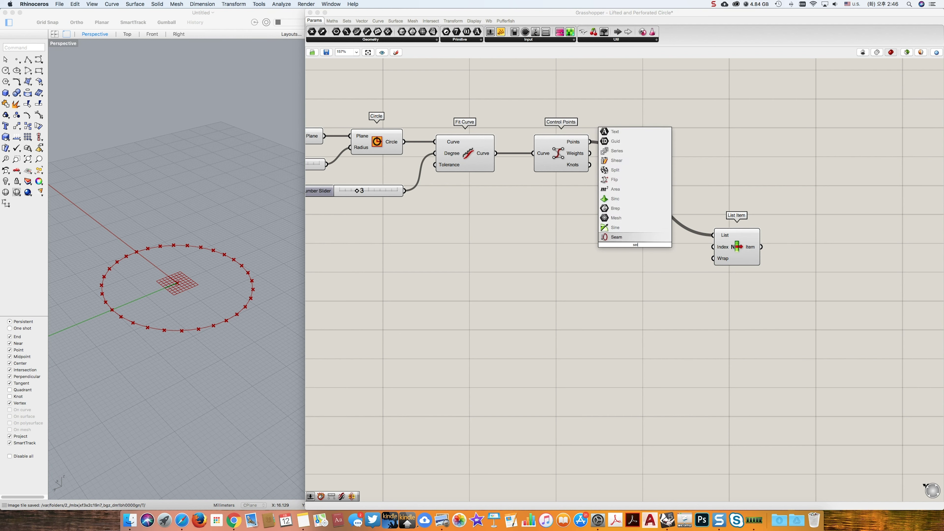
key(Return)
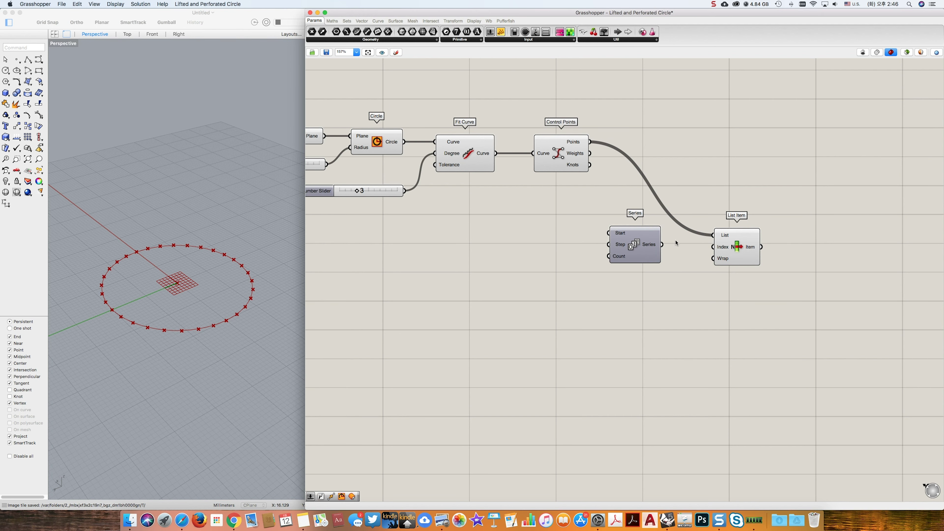
drag(714, 246, 652, 253)
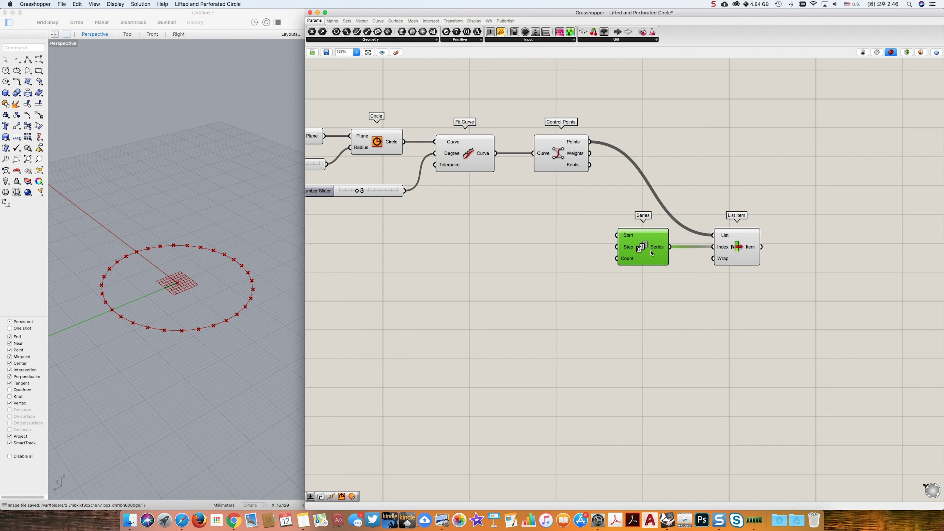
Create a number slider with value 0 and connect it to the Series component's Start input
double_click(543, 246)
text(0)
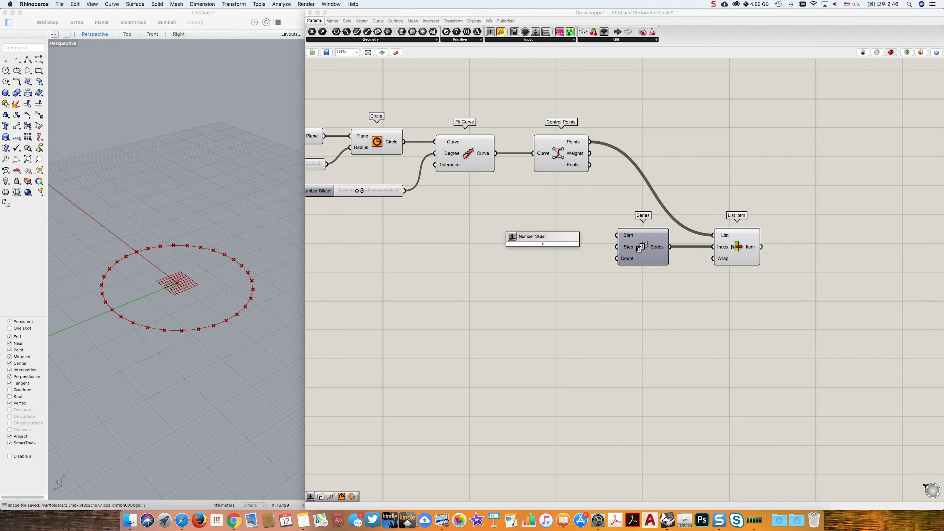
key(Return)
drag(617, 236, 558, 235)
Add a Subtraction component and connect its Result to the Series component's Count input
double_click(565, 274)
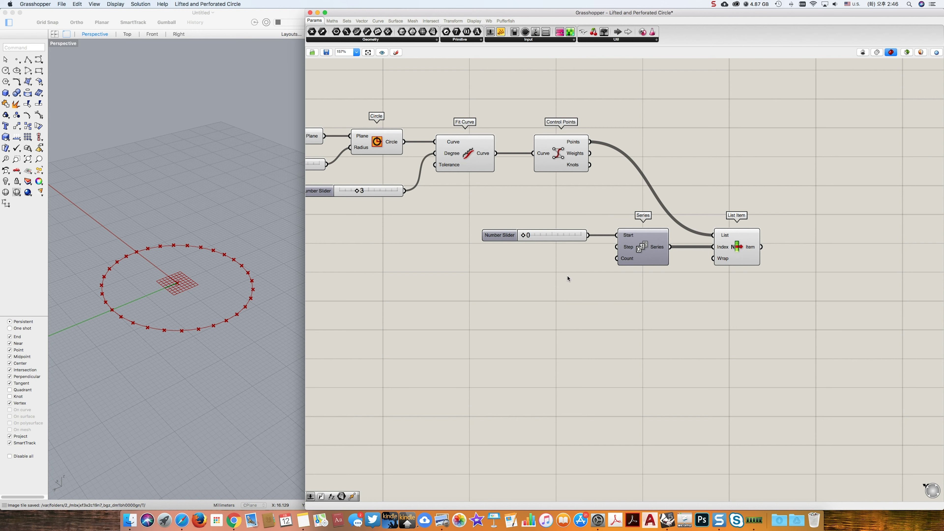
text(substr)
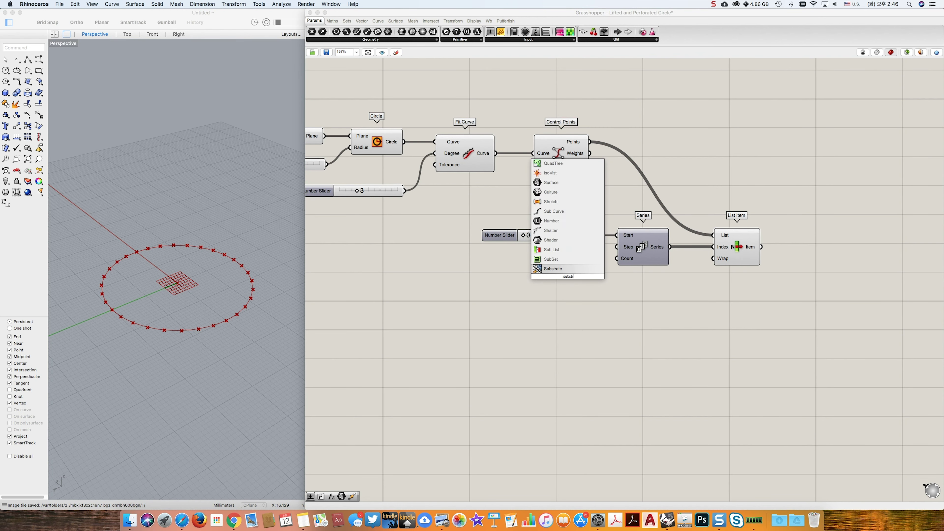
text(action)
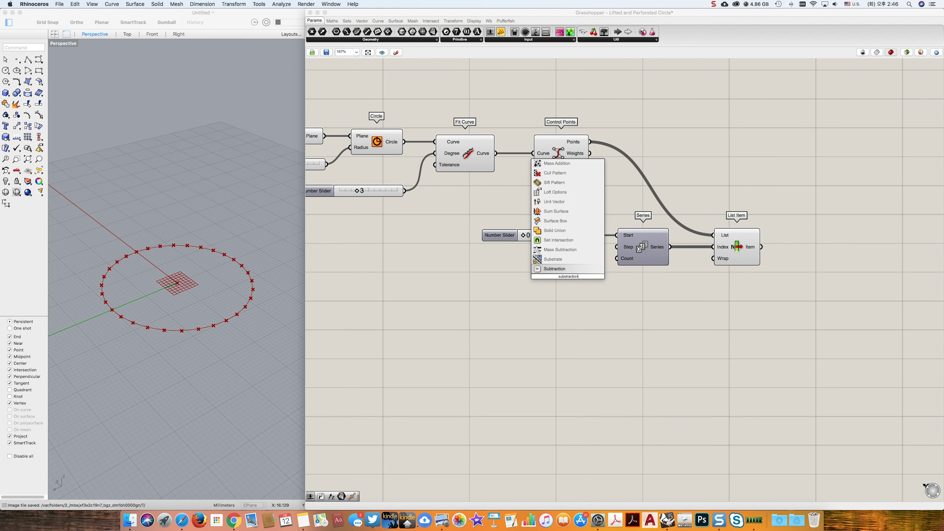
key(Return)
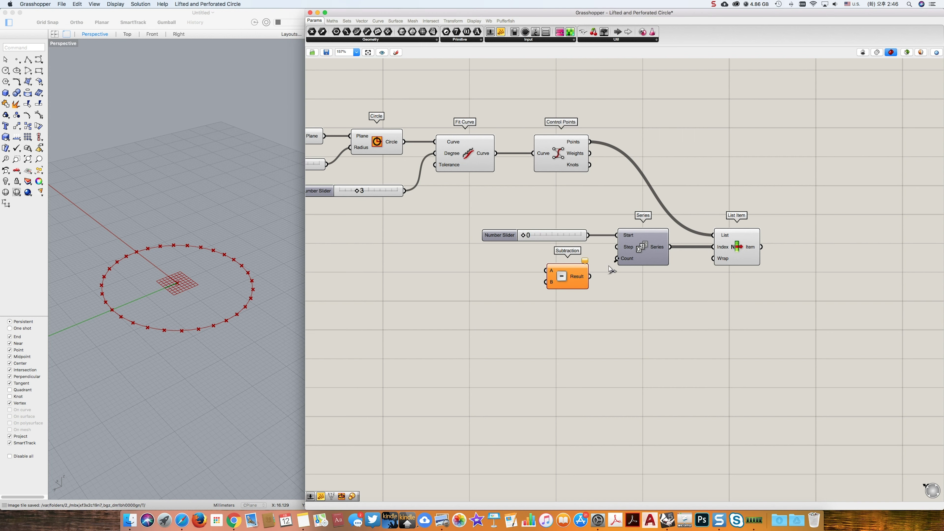
drag(617, 258, 566, 292)
click(567, 288)
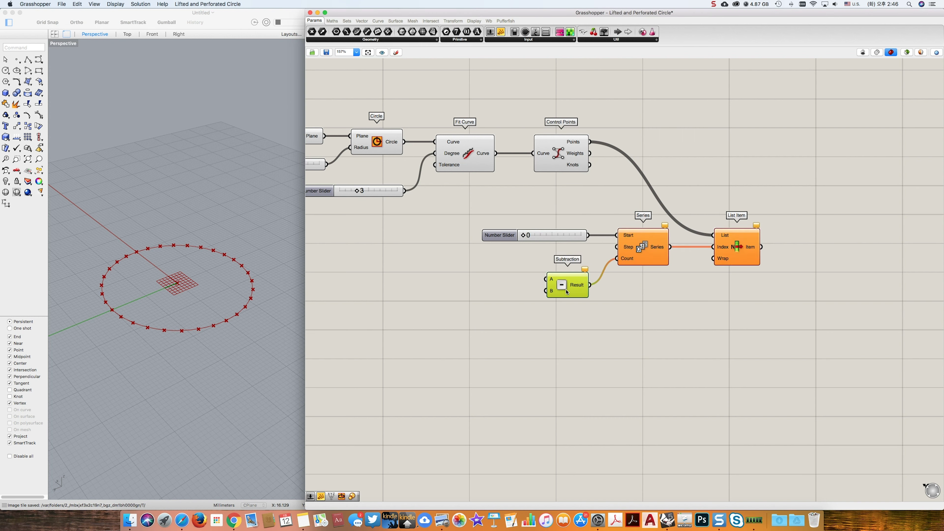
Create a number slider with value 1 and connect it to Subtraction's B input
double_click(502, 298)
text(1)
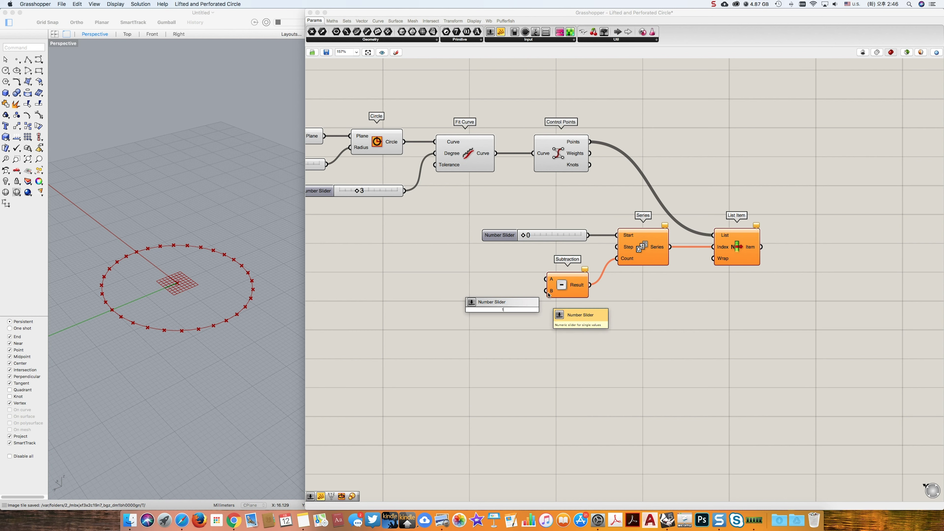
key(Return)
drag(547, 292, 556, 310)
drag(467, 309, 444, 320)
Add a Division component and connect its Result to Subtraction's A input
click(481, 283)
double_click(481, 282)
text(division)
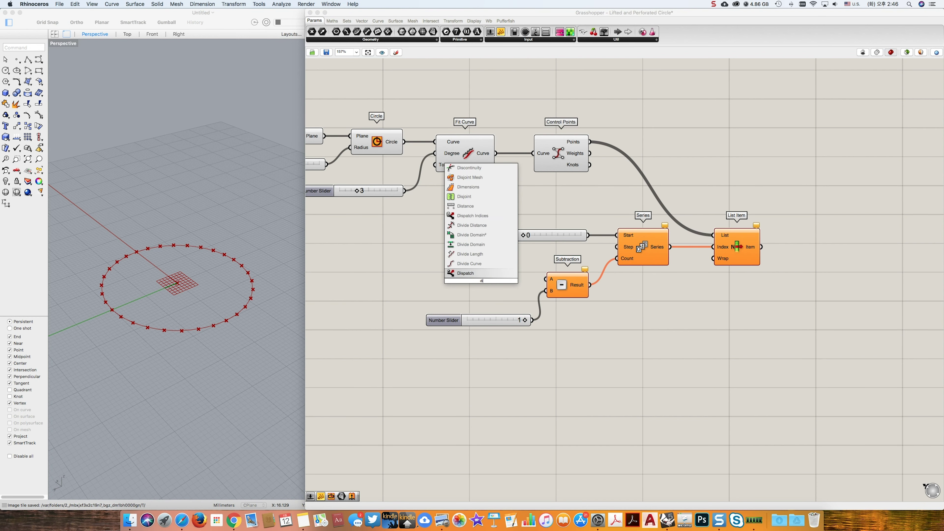
key(Return)
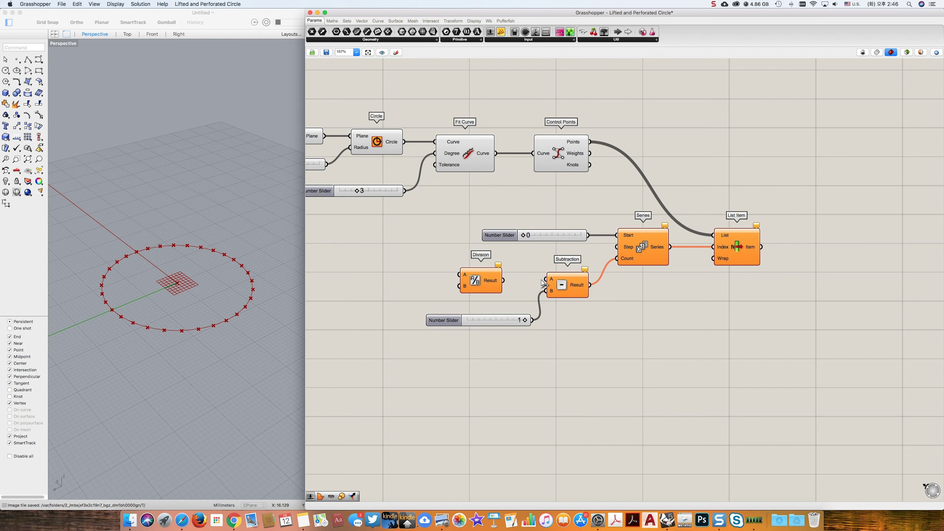
drag(546, 279, 498, 279)
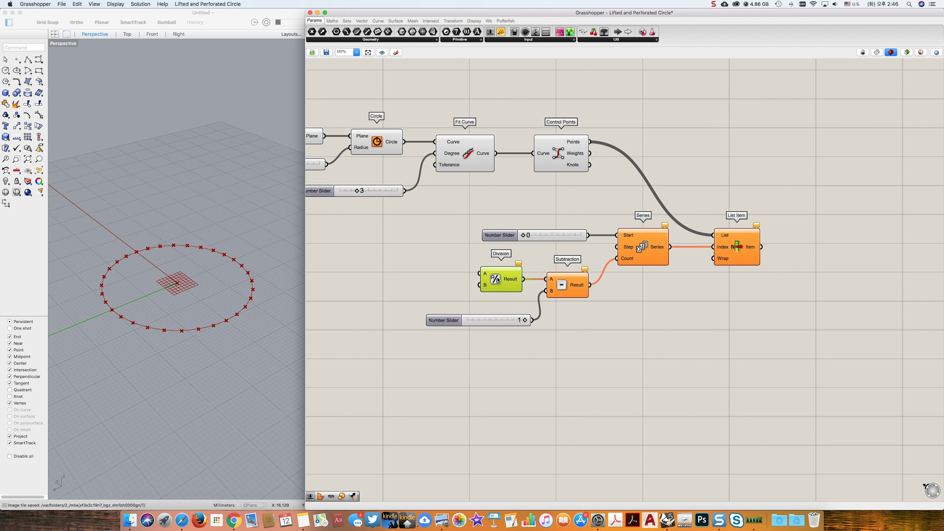
Create a number slider with value 20 and connect it to Division's A input
double_click(443, 278)
text(20)
key(Return)
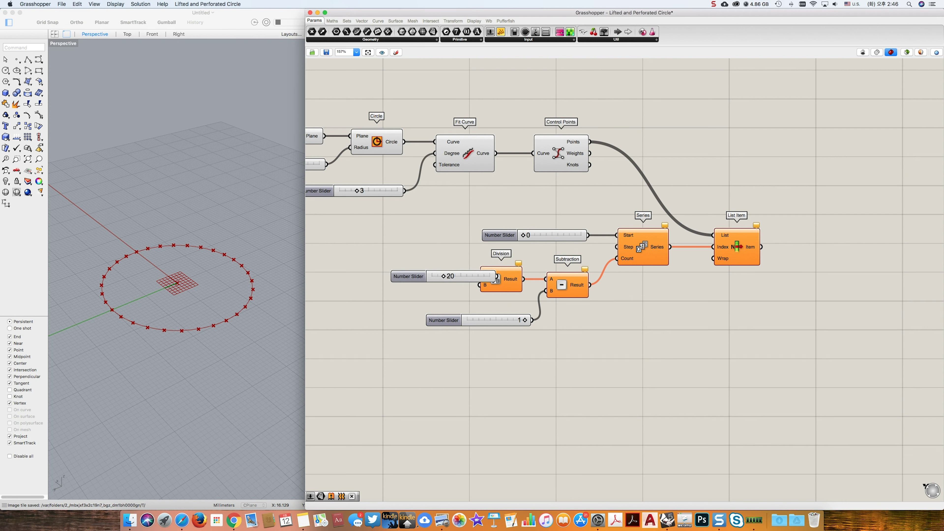
drag(463, 281, 433, 277)
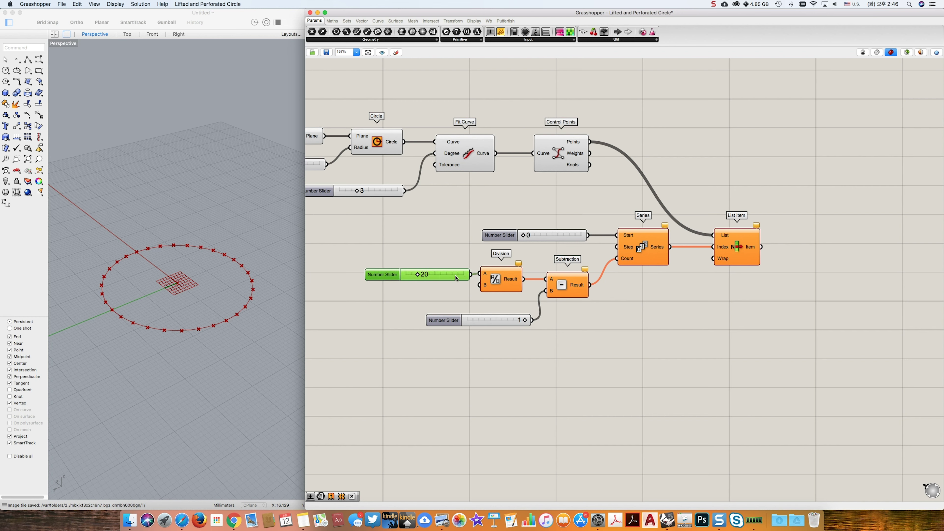
Create a panel containing 2, shrink it, and connect it to Division's B input
double_click(434, 302)
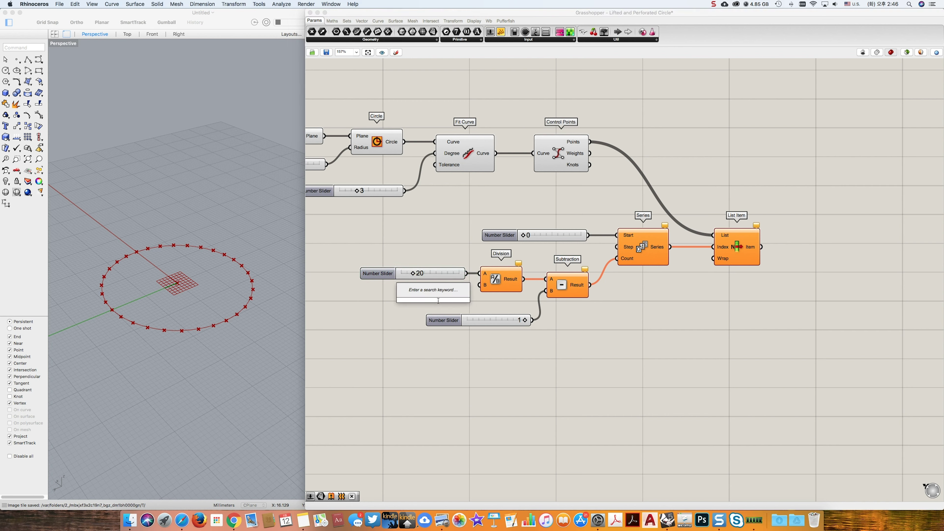
text(//2)
key(Return)
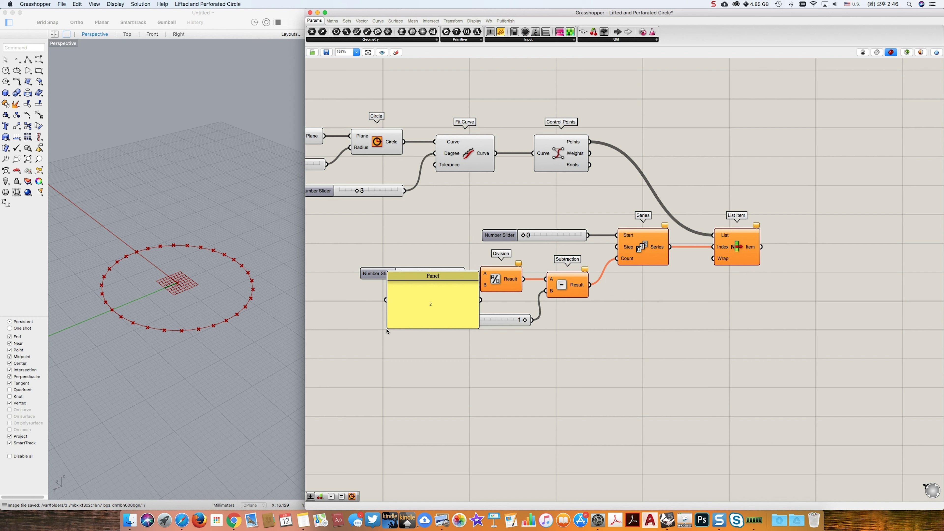
drag(387, 328, 483, 329)
click(451, 305)
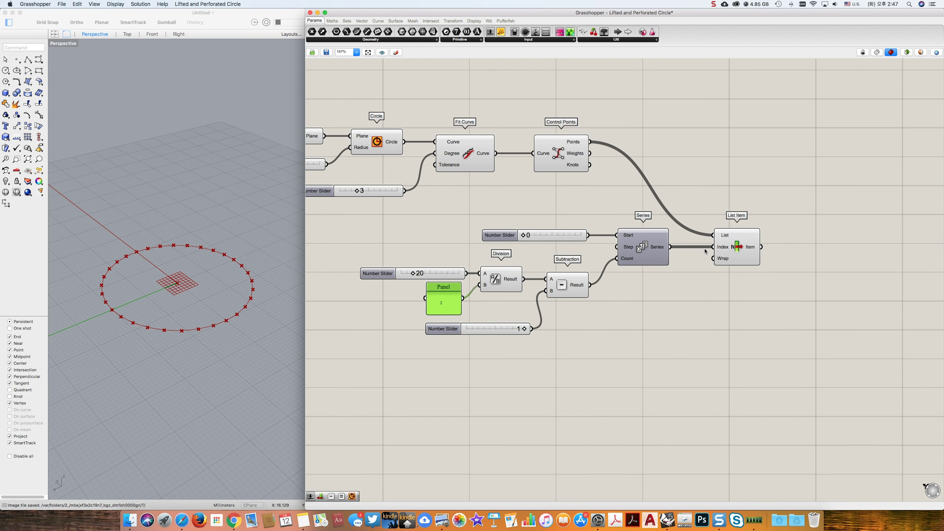
Add a List Length component and connect List Item's Item output to its List input
click(738, 248)
right_drag(215, 309, 247, 313)
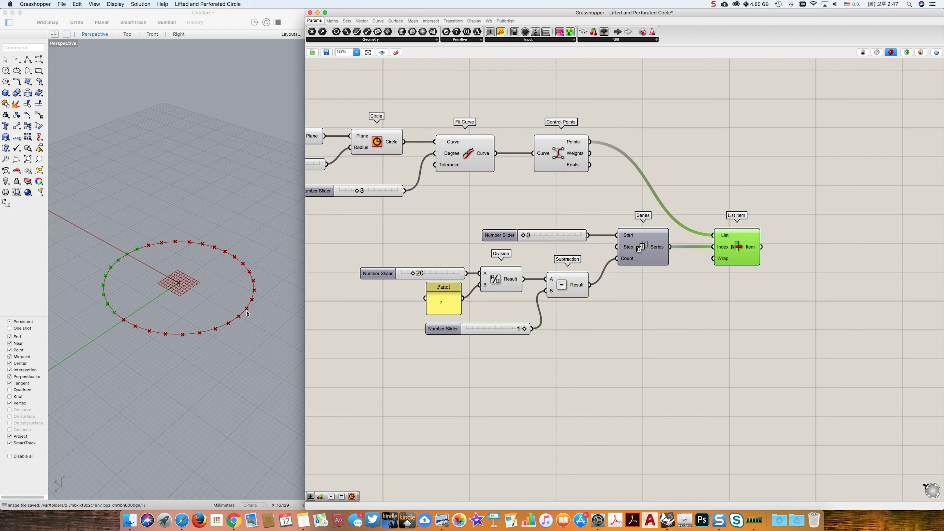
right_drag(729, 311, 521, 287)
click(584, 295)
double_click(602, 294)
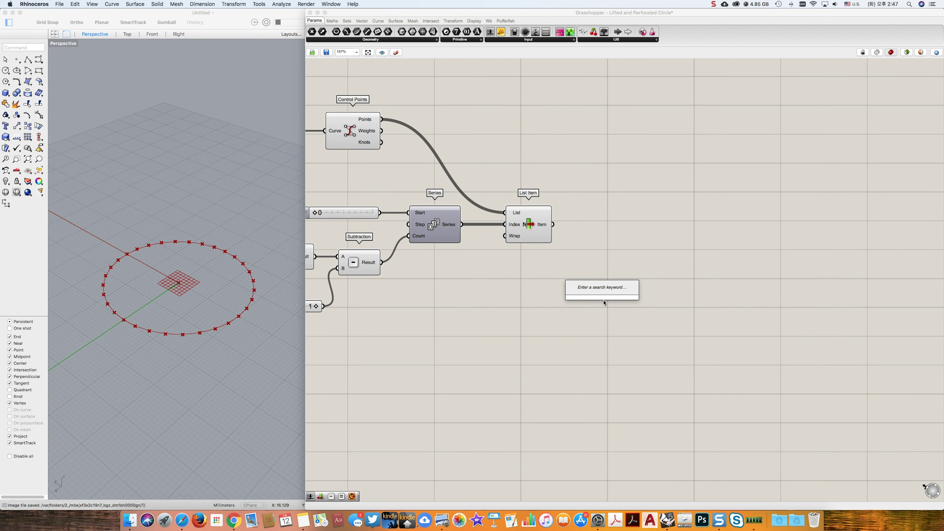
text(list len)
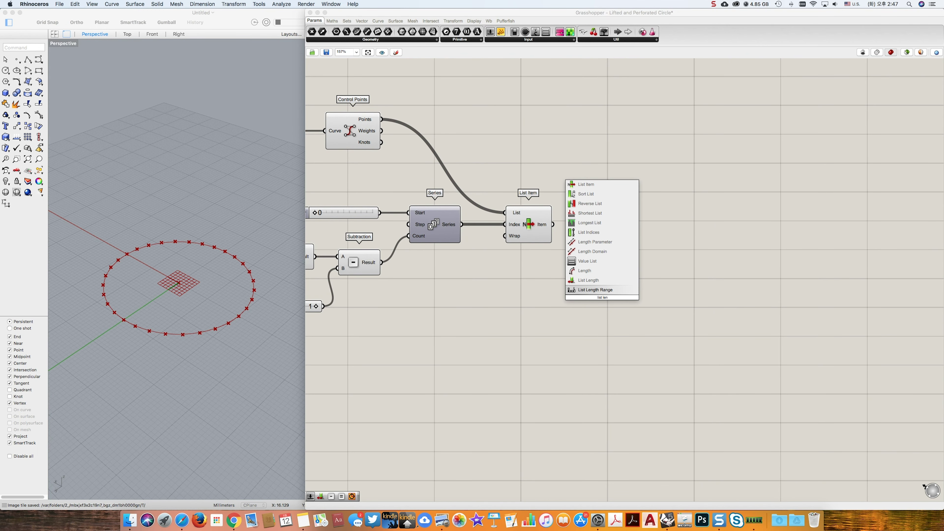
key(Up)
key(Return)
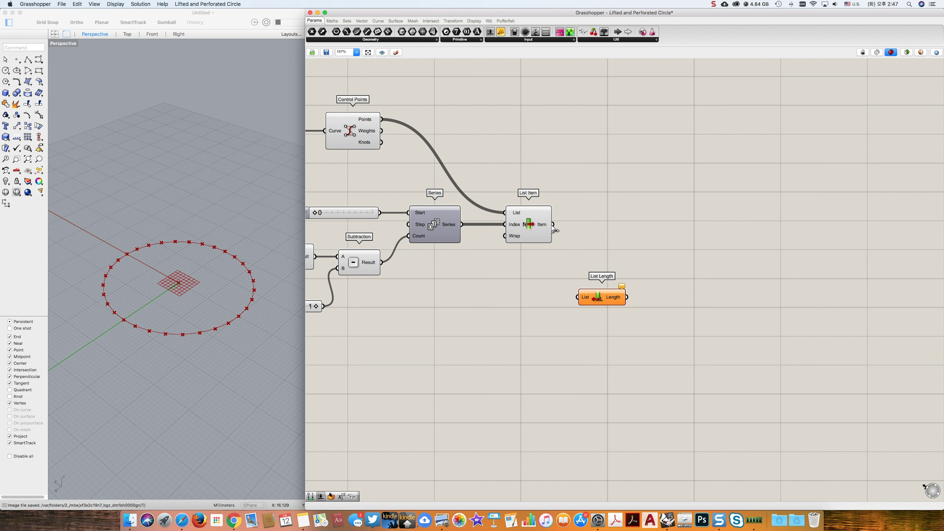
drag(554, 227, 600, 285)
Add an Expression component and place it just after List Length
double_click(659, 293)
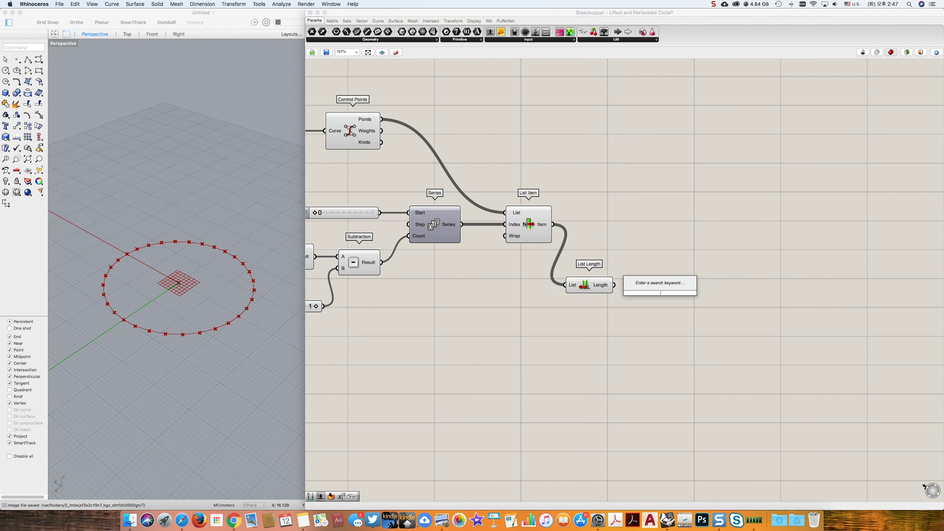
text(expre)
click(630, 199)
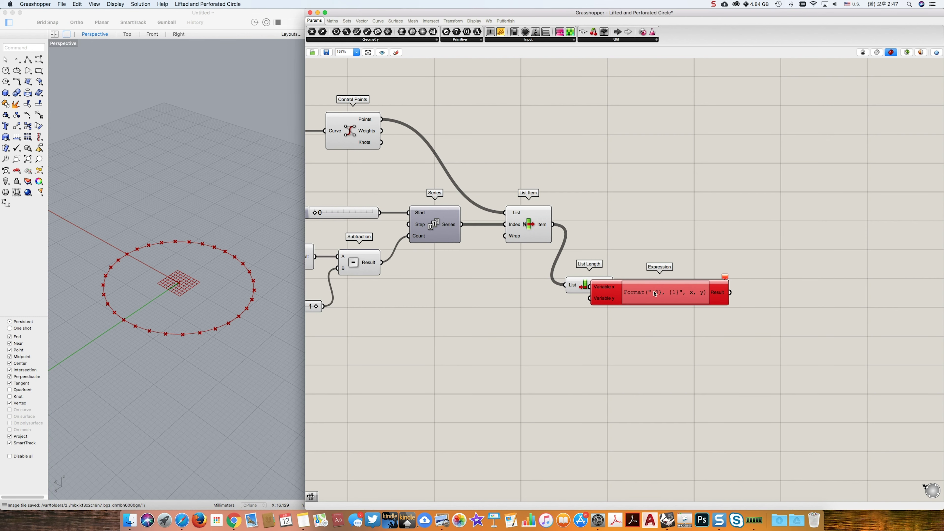
drag(654, 291, 698, 290)
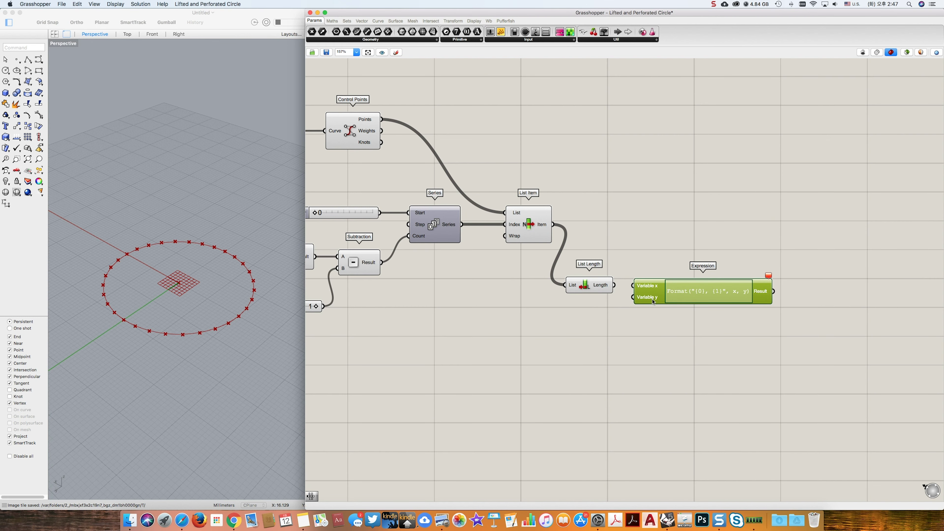
Remove the Expression component's Variable y input and rename the remaining input to x
scroll(654, 300, up, 5)
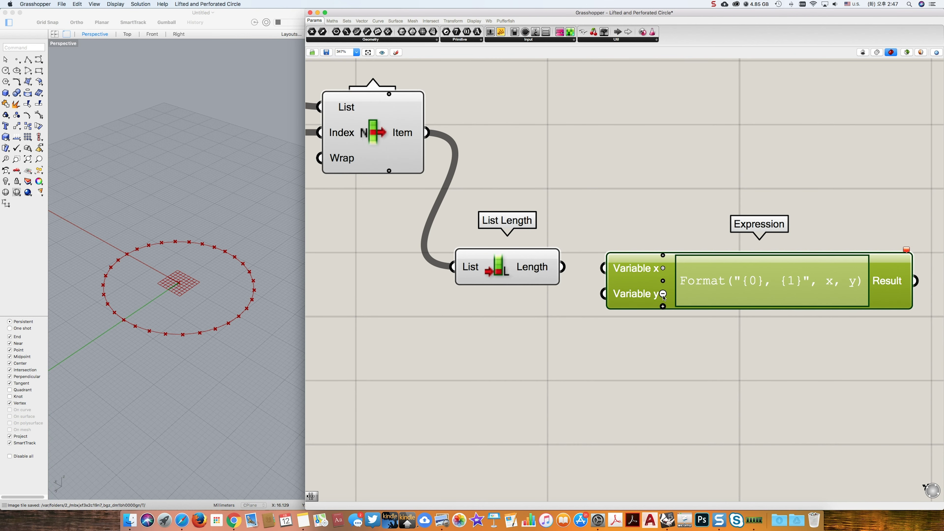
click(663, 294)
scroll(663, 296, down, 3)
right_click(648, 288)
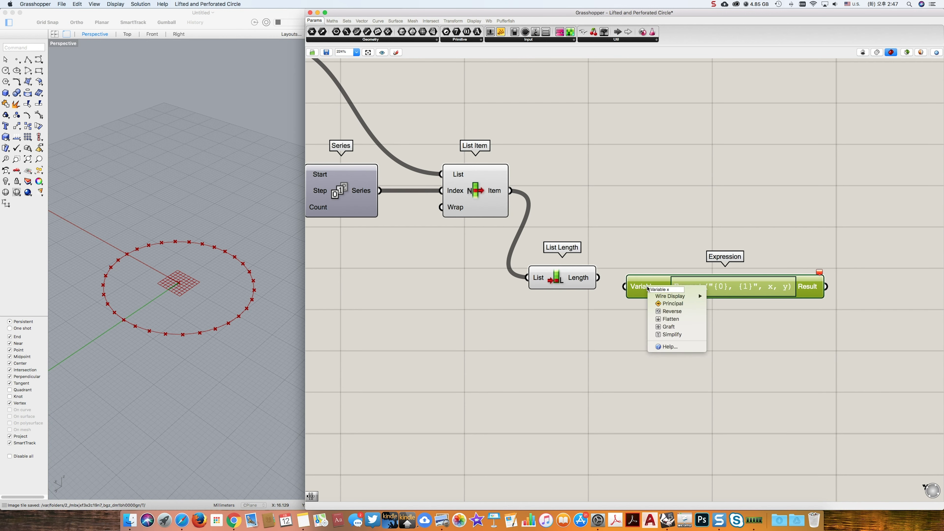
drag(670, 289, 647, 288)
text(x)
key(Return)
scroll(659, 296, down, 3)
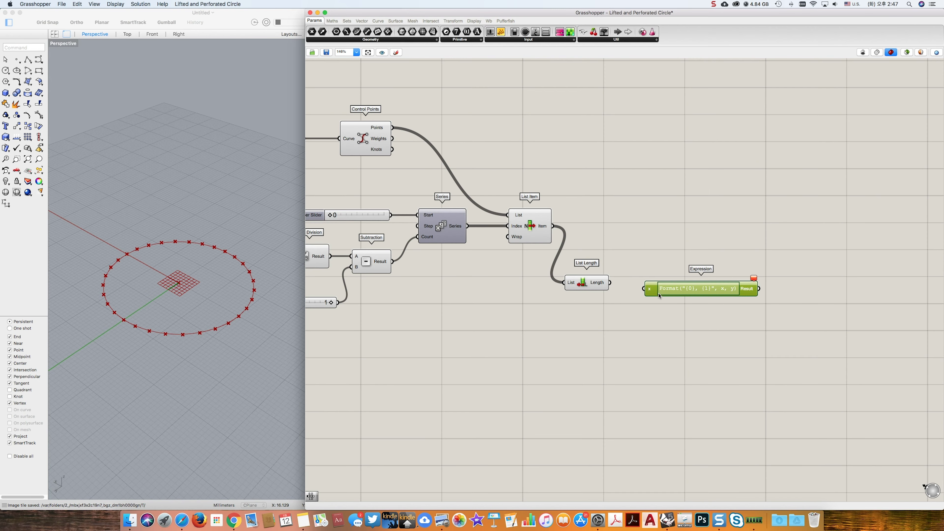
Set the expression to (x-1)/2 and connect List Length's Length output to its x input
right_drag(659, 296, 615, 281)
double_click(645, 281)
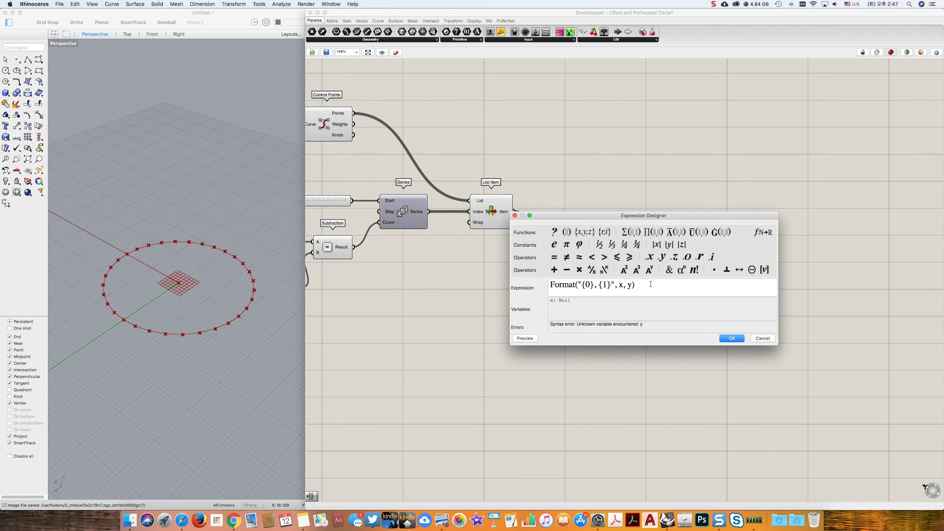
drag(651, 284, 533, 284)
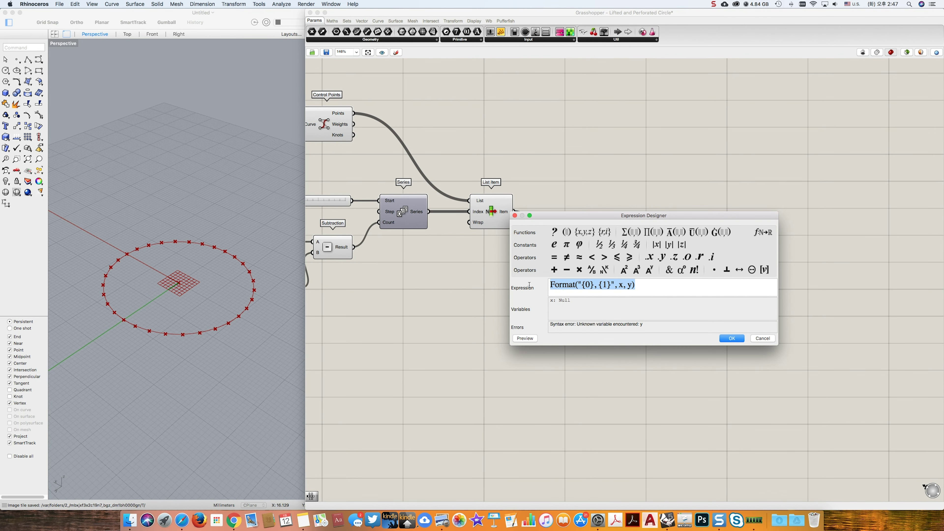
text(())
text(x-1)/2)
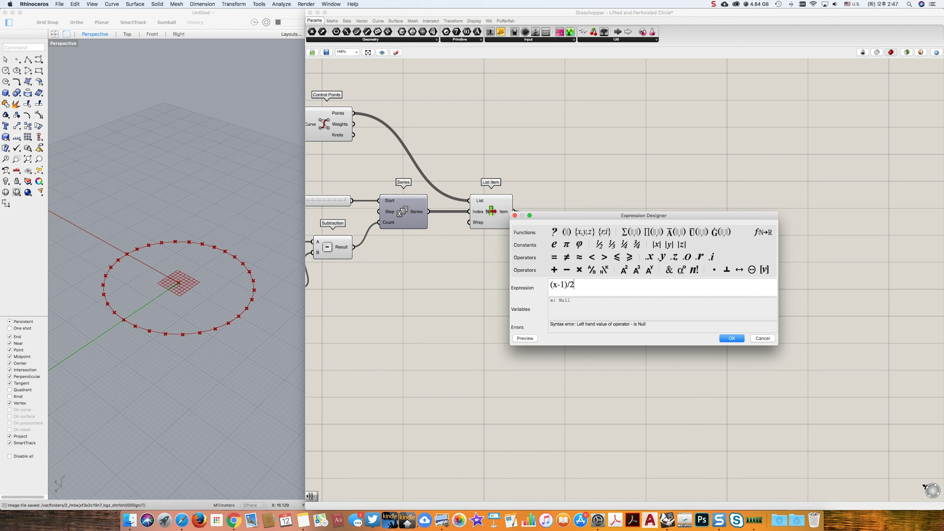
click(731, 338)
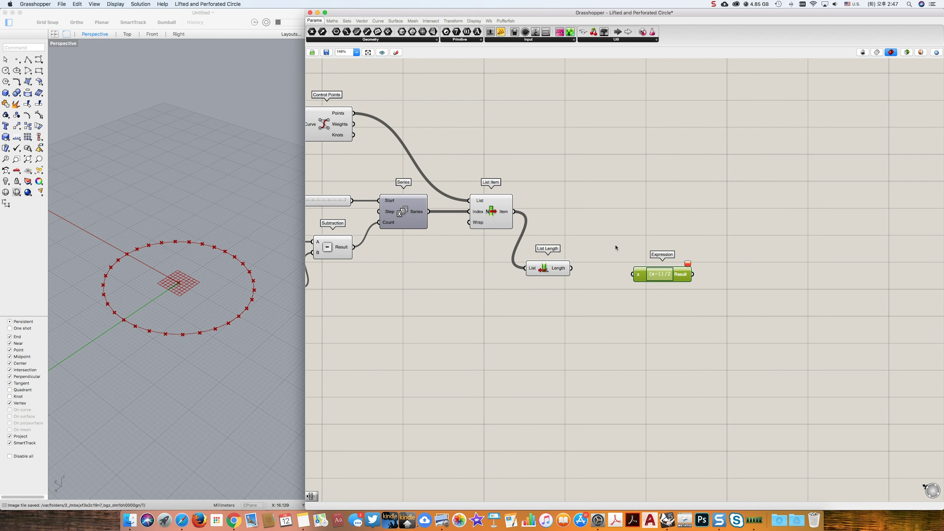
drag(573, 269, 603, 268)
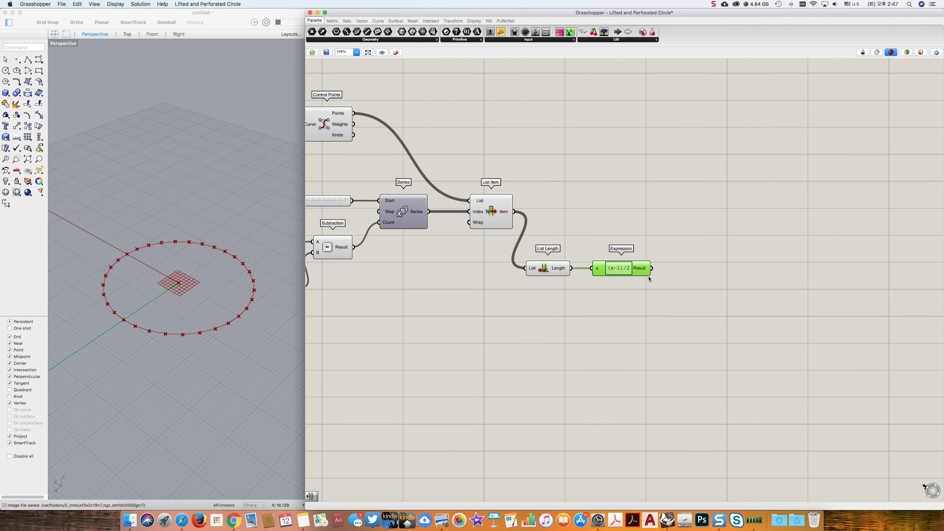
Add a Range component and connect the Expression's Result to its Steps input
double_click(699, 281)
text(ra)
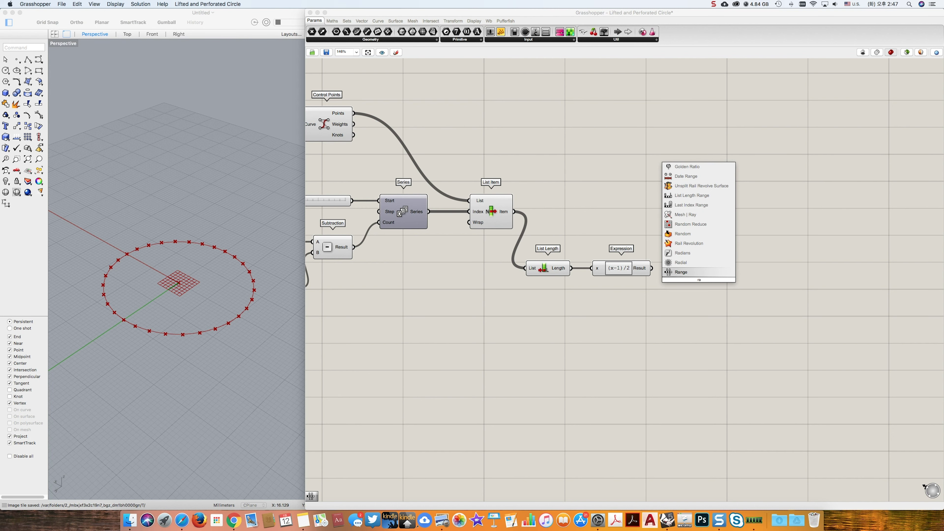
key(Return)
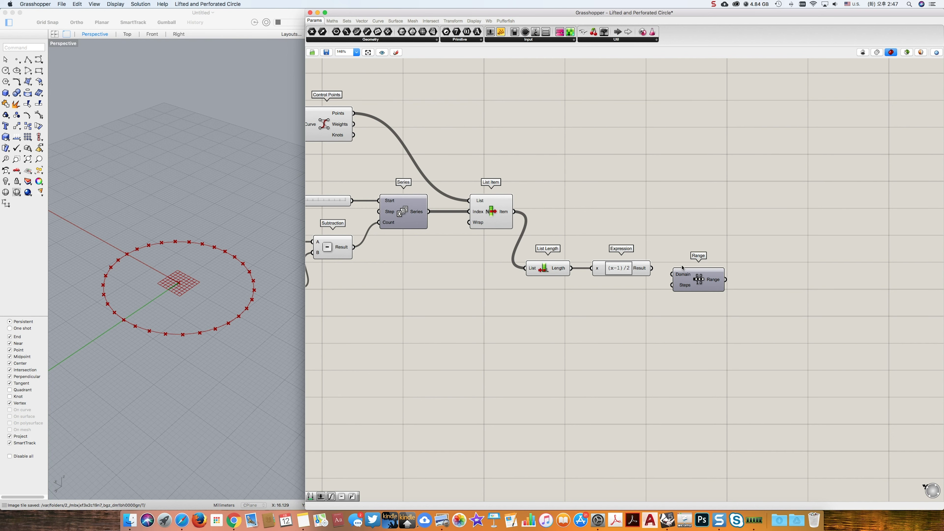
drag(653, 268, 690, 265)
Add a Graph Mapper component and feed it with the Range output
double_click(747, 270)
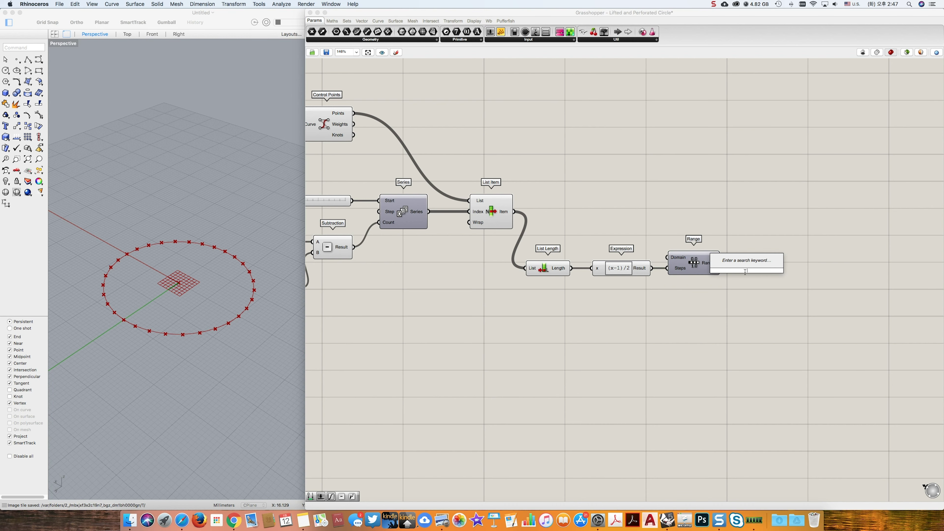
text(gra)
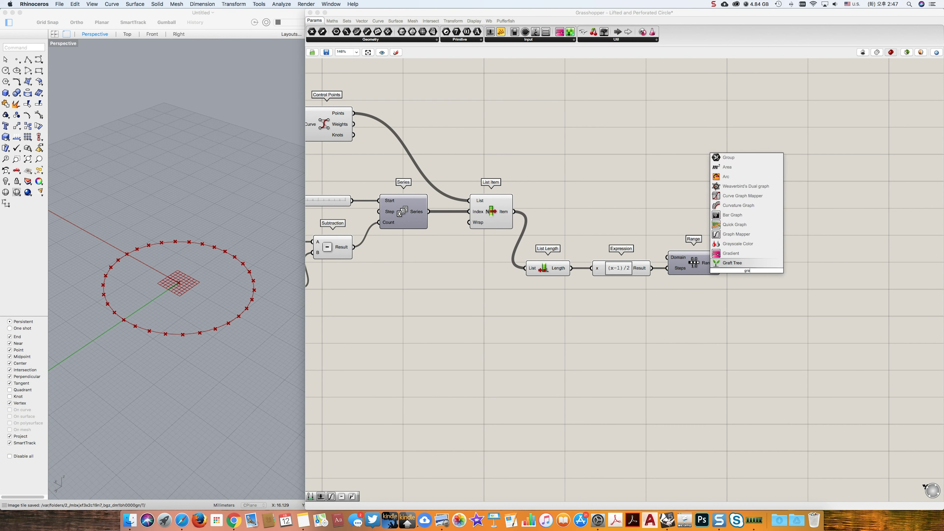
key(Up)
key(Up)
key(Up)
key(Return)
drag(735, 276, 762, 267)
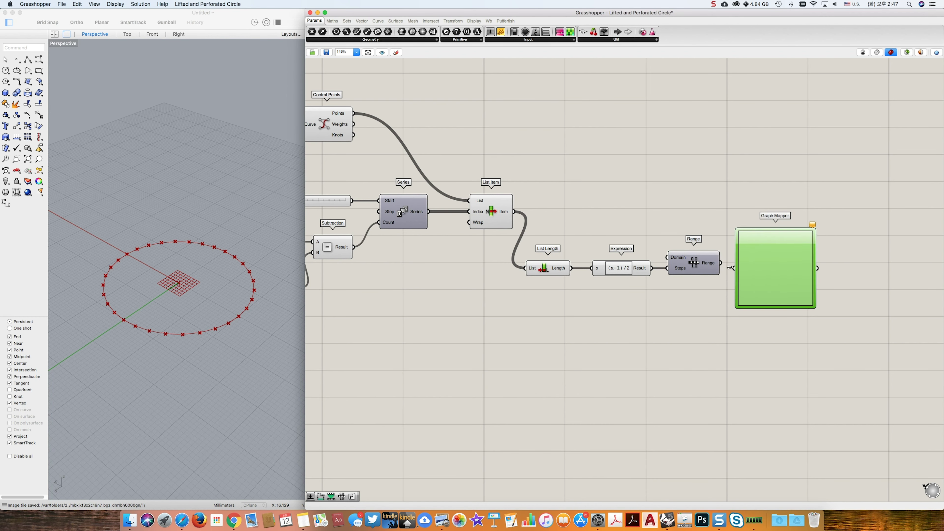
Set the Graph Mapper's graph type to Bezier and shape its handles into a smooth S-curve
right_click(754, 265)
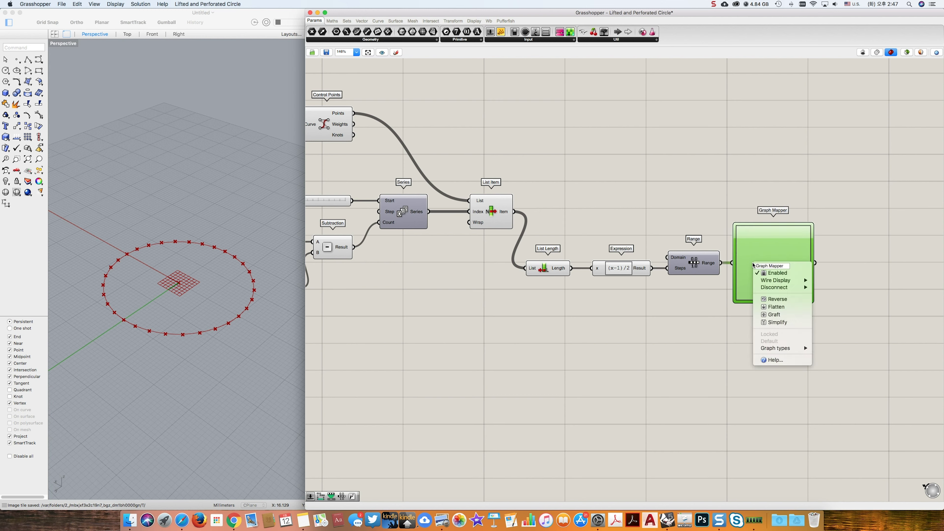
mouse_move(795, 349)
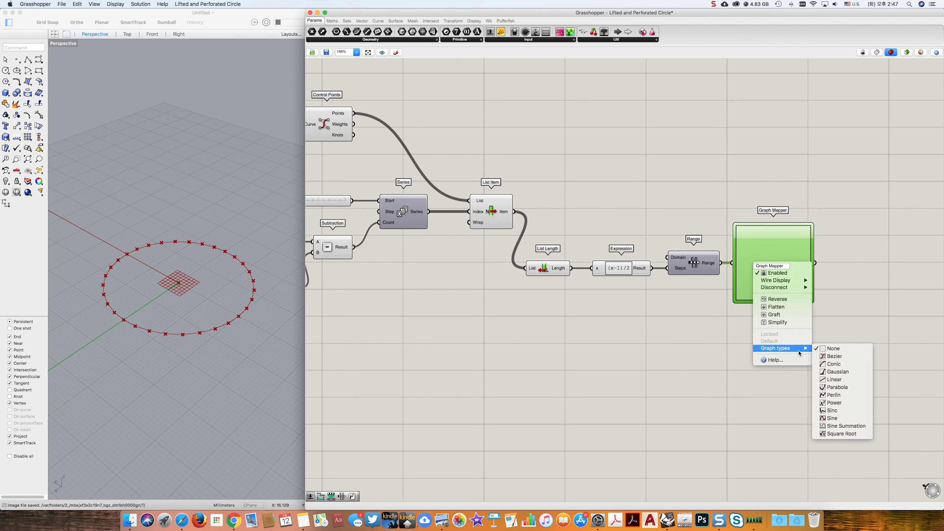
click(835, 369)
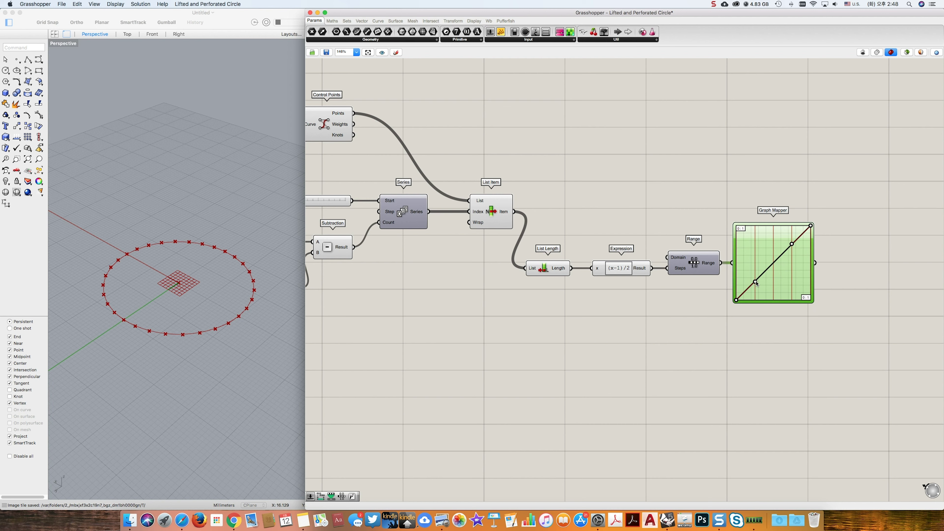
drag(755, 281, 771, 300)
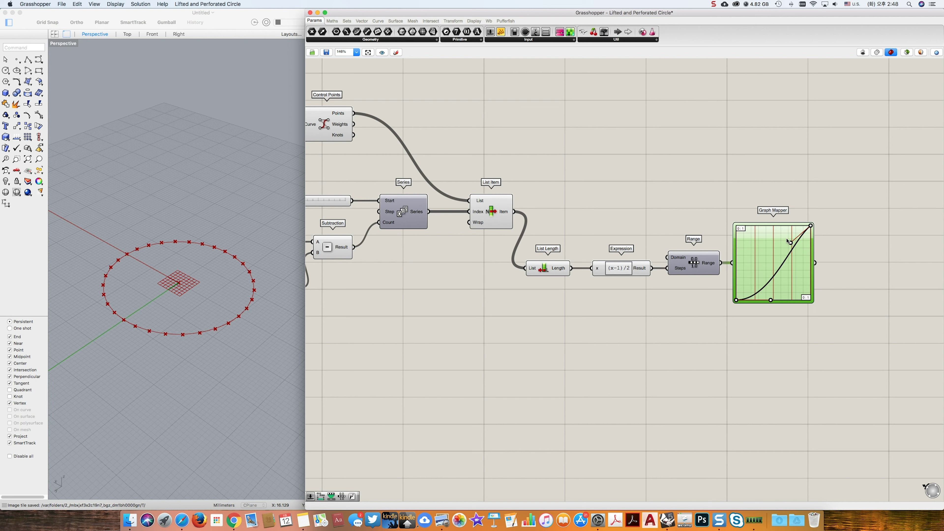
drag(787, 240, 778, 217)
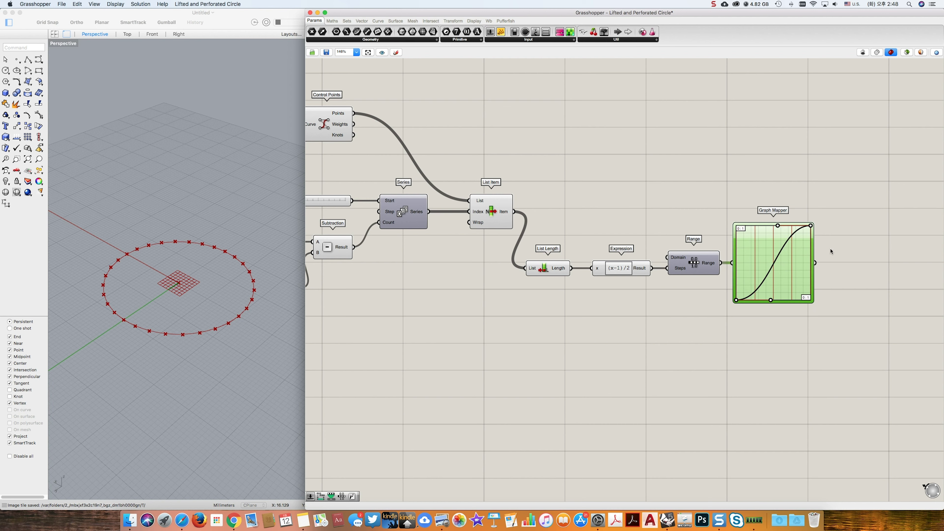
Add a Merge component and connect the Graph Mapper output to its Data 1 input
click(839, 254)
right_drag(840, 255, 782, 235)
double_click(823, 238)
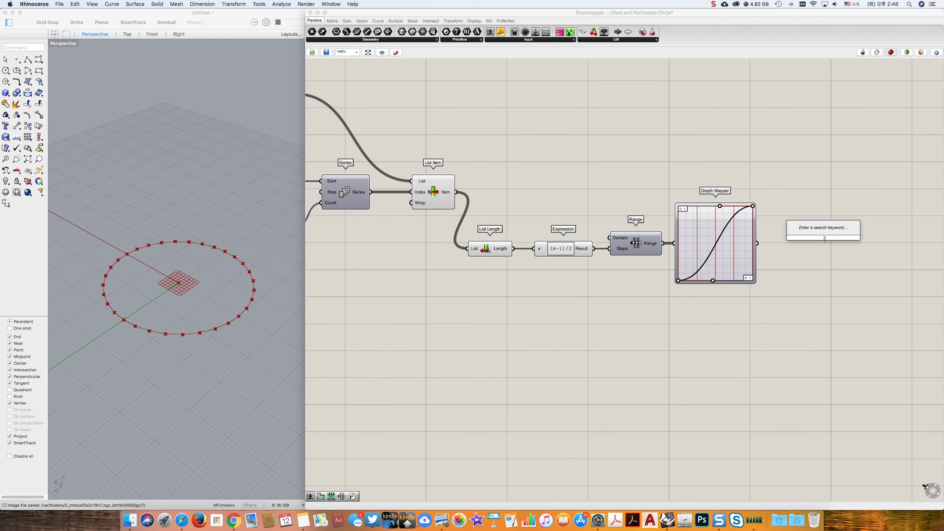
text(merge)
key(Return)
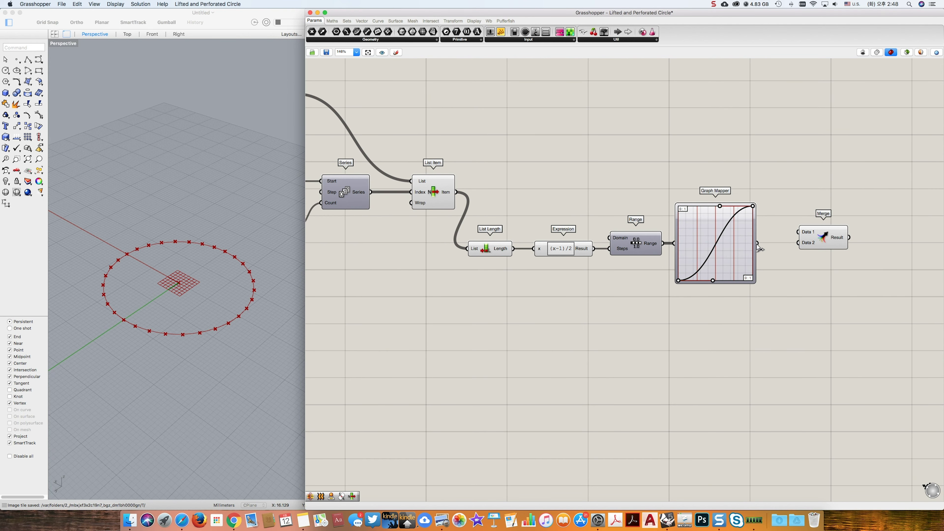
drag(758, 243, 846, 249)
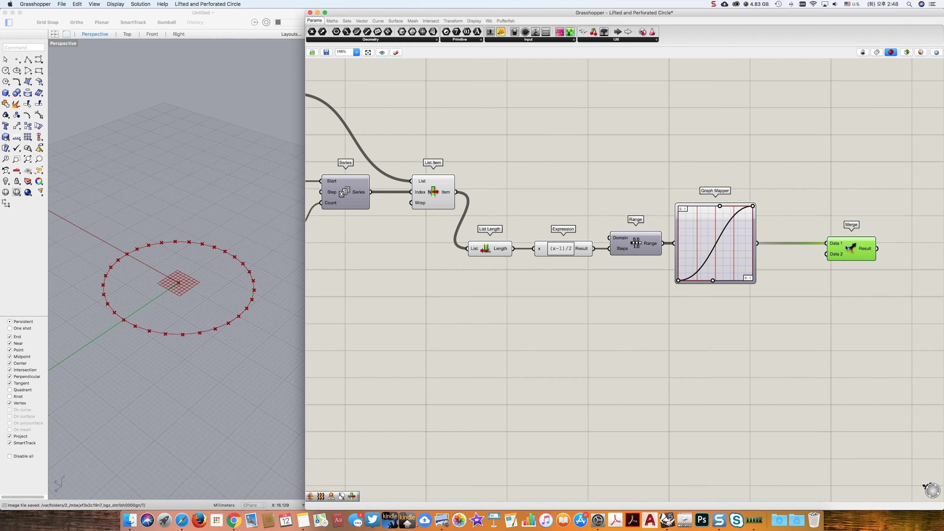
Add a Cull Index component and connect its List output to Merge's Data 2 input
double_click(811, 298)
text(cull)
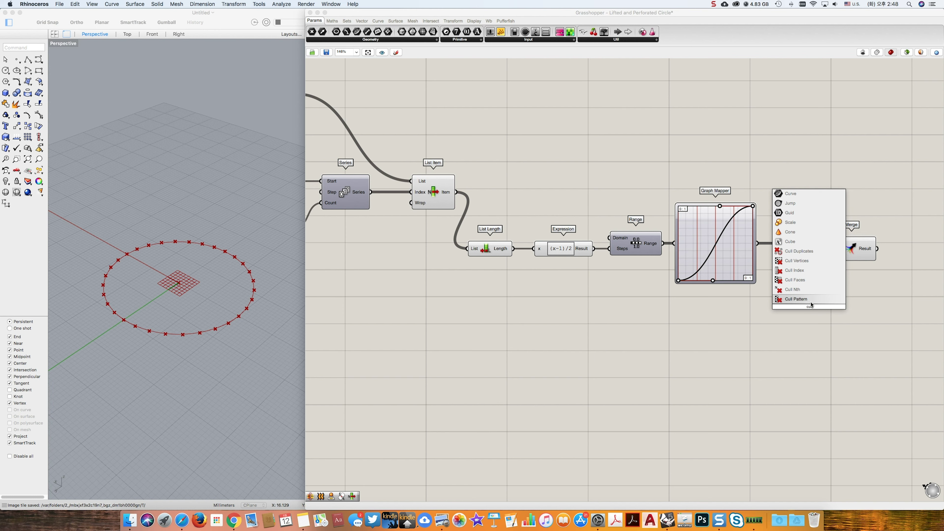
click(811, 270)
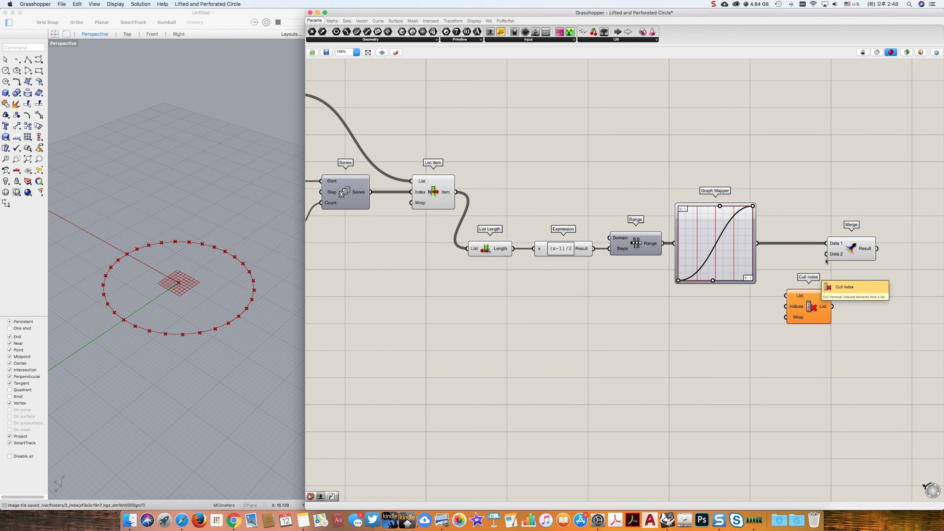
drag(826, 255, 810, 324)
Add a Reverse List component and connect it between the Graph Mapper output and Cull Index's List input
double_click(748, 320)
text(rever)
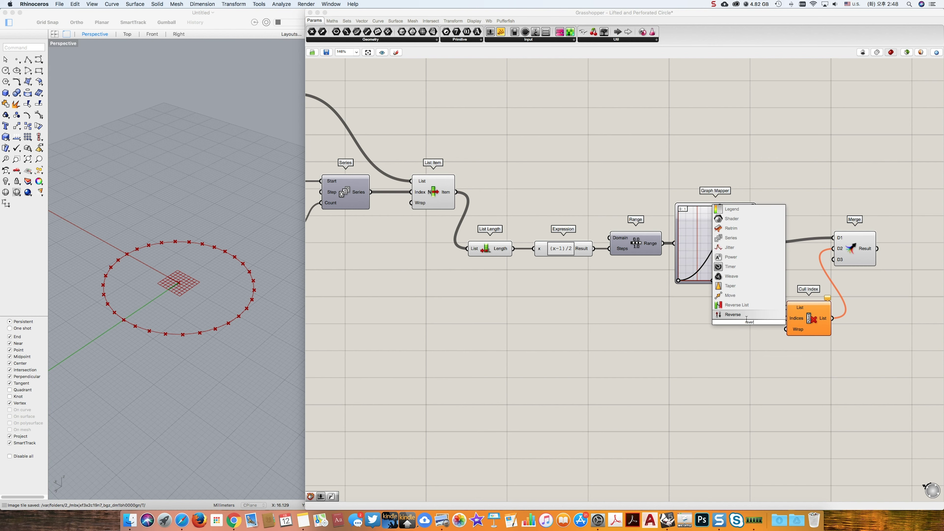
click(737, 305)
drag(757, 243, 729, 323)
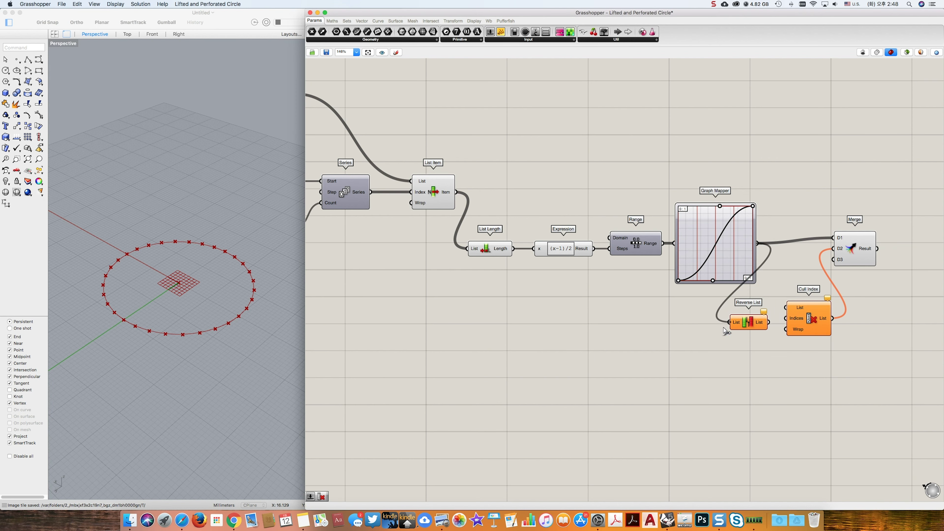
drag(785, 307, 833, 328)
click(747, 322)
drag(747, 322, 776, 316)
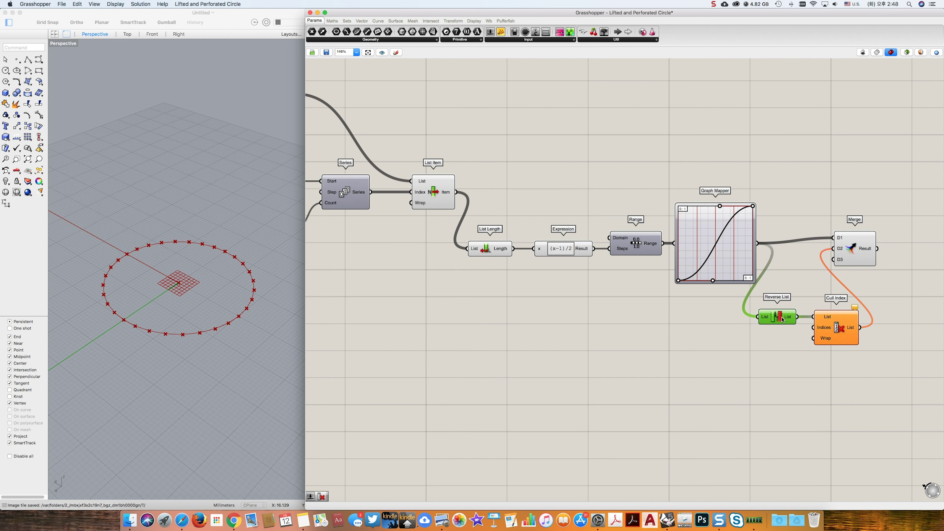
Create a number slider with value 0 and connect it to Cull Index's Indices input
double_click(755, 339)
text(0)
key(Return)
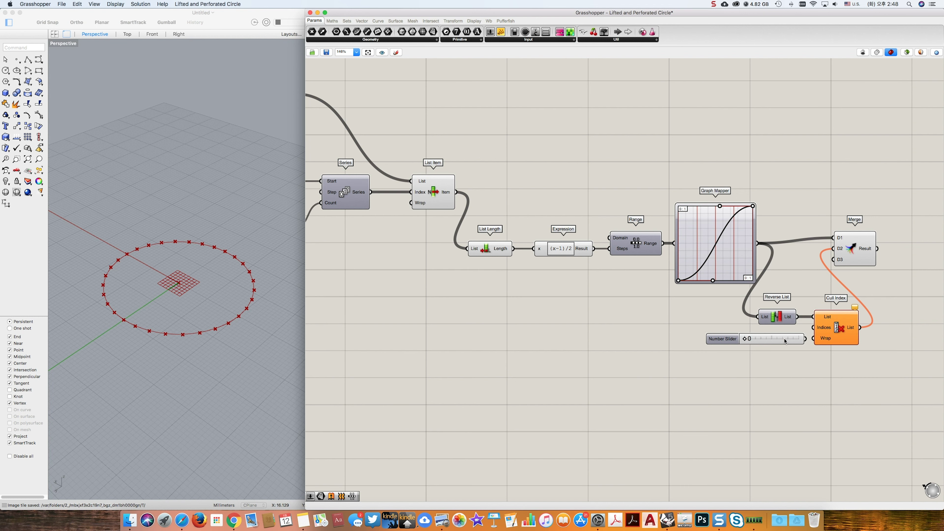
drag(814, 332, 778, 343)
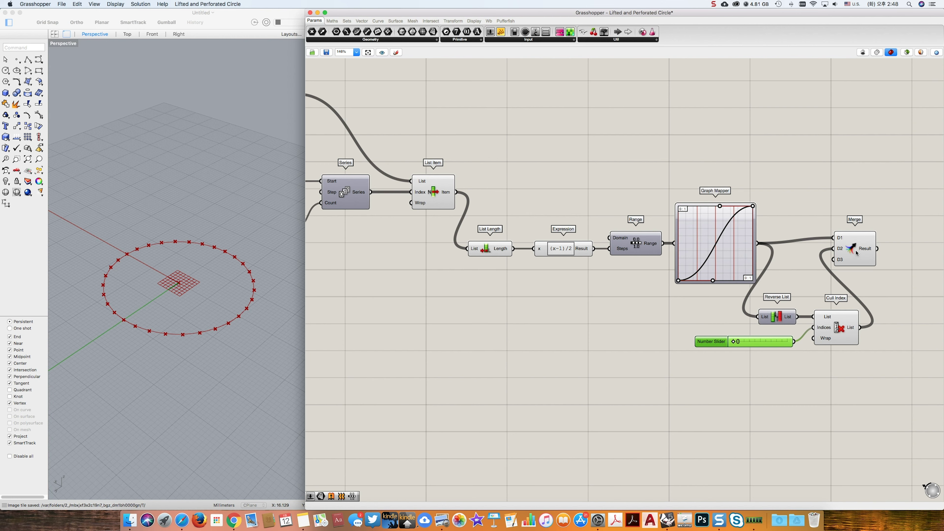
Shift the Merge component away from Cull Index and flatten its Result output
drag(856, 253, 882, 257)
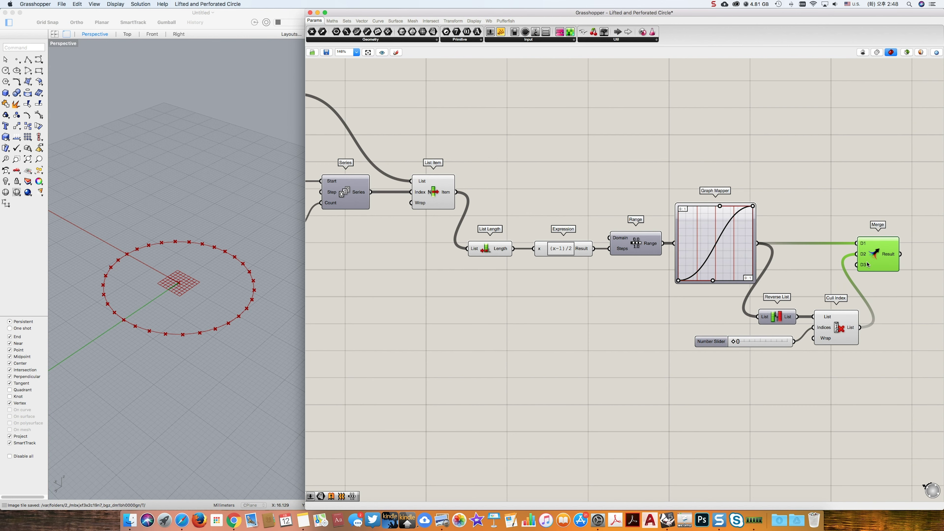
right_drag(840, 262, 687, 261)
right_click(740, 254)
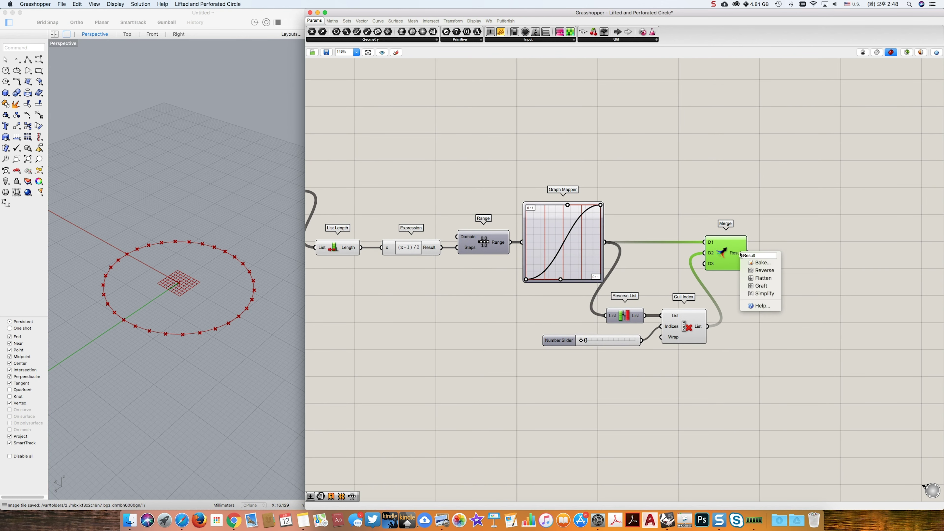
click(759, 279)
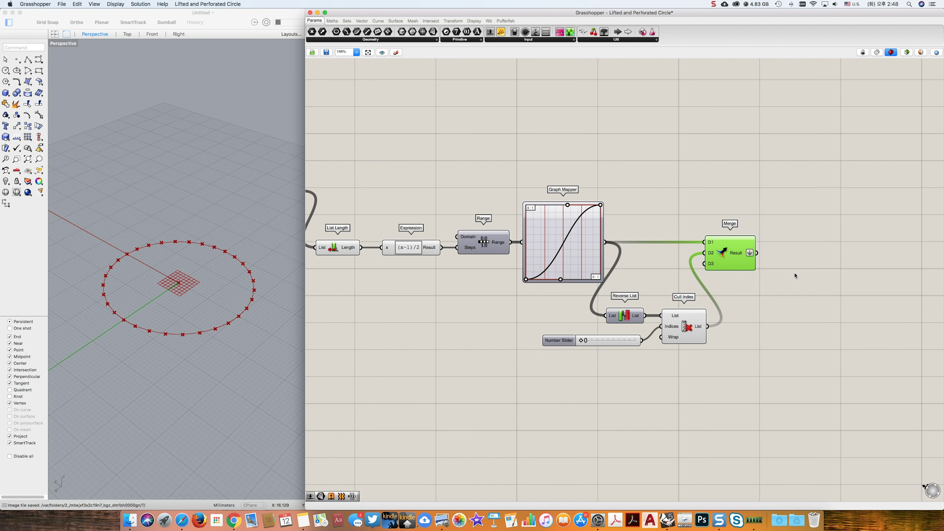
Add a Multiplication component and connect Merge's Result output to its A input
double_click(791, 266)
text(mul)
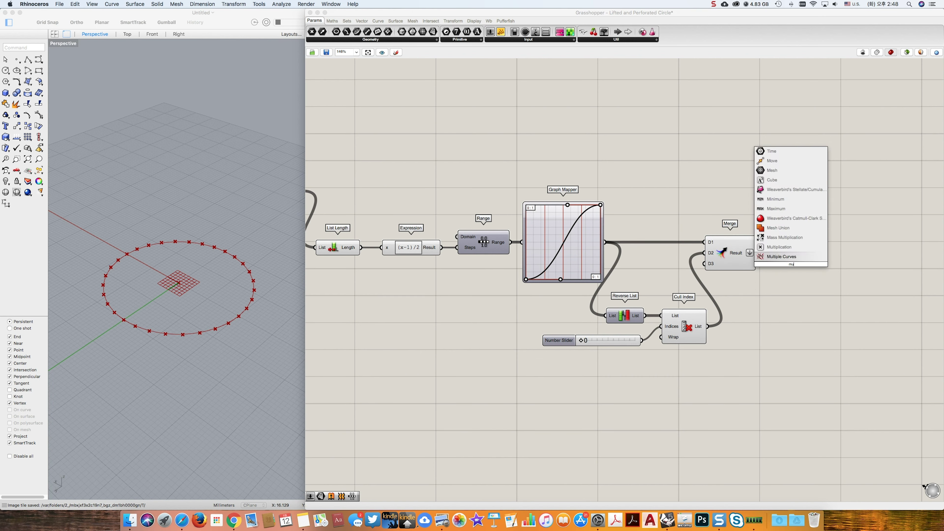
key(Up)
key(Return)
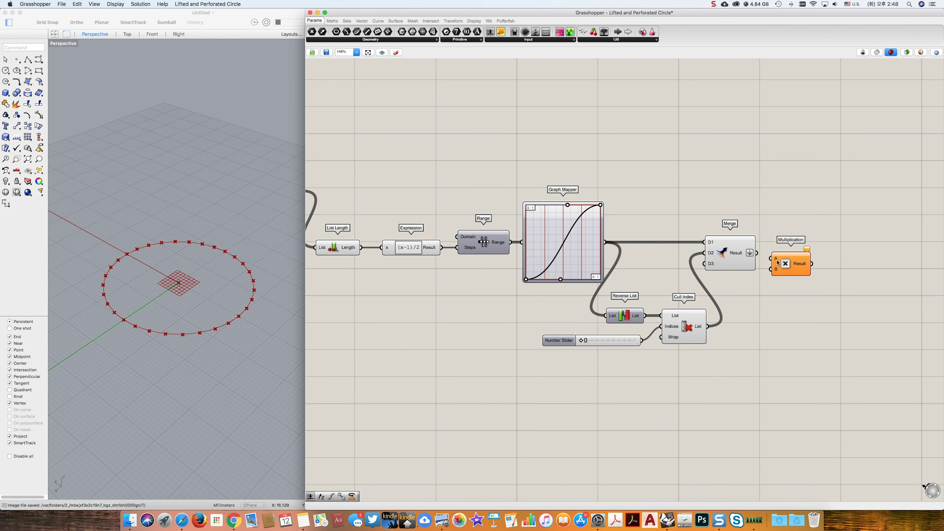
drag(758, 254, 830, 259)
Create a number slider with value 15 and connect it to Multiplication's B input
double_click(790, 294)
text(15)
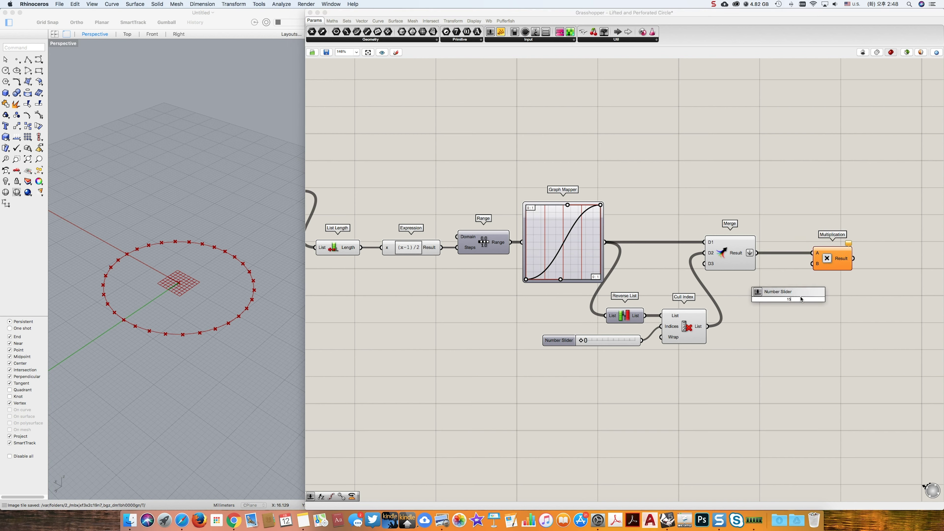
key(Return)
mouse_move(815, 297)
mouse_down()
mouse_move(784, 289)
mouse_move(809, 286)
mouse_up()
right_drag(840, 279, 777, 272)
Add a Unit Z component beside Multiplication and connect the Multiplication result to its Factor input
double_click(832, 266)
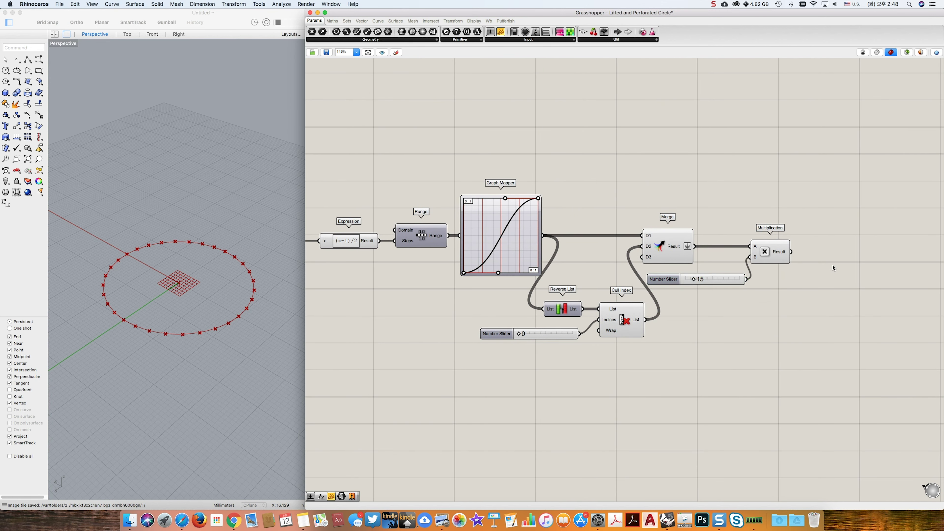
text(z)
click(831, 259)
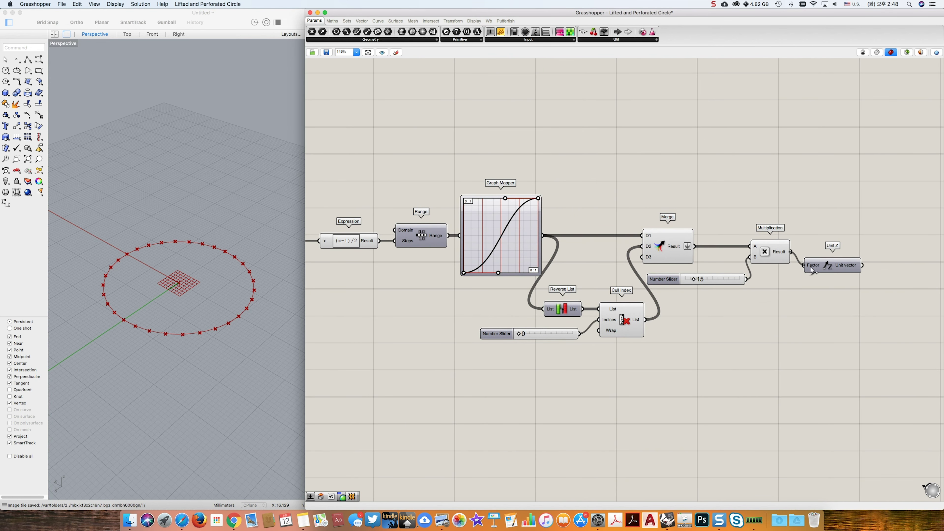
drag(831, 254, 826, 249)
Add a Move component, connecting the Unit Z vector to its Motion input and List Item's output to its Geometry input
double_click(879, 219)
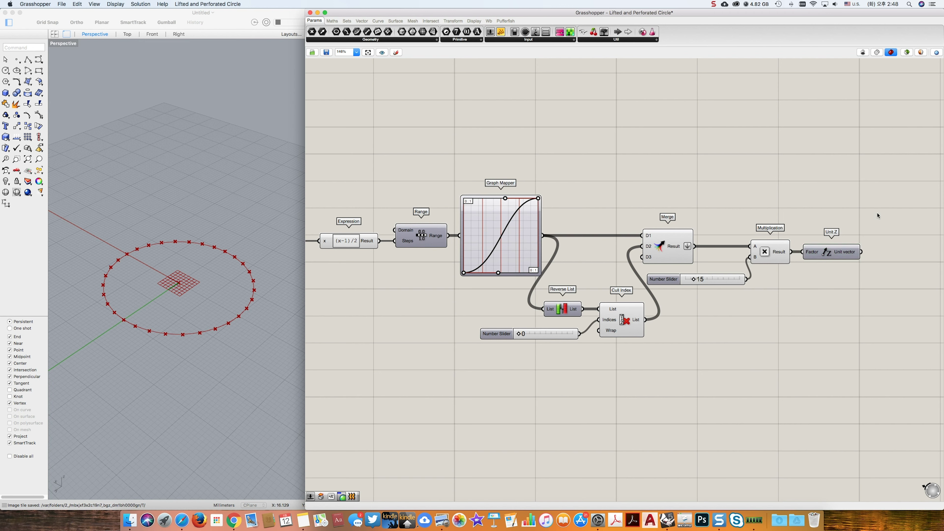
text(move)
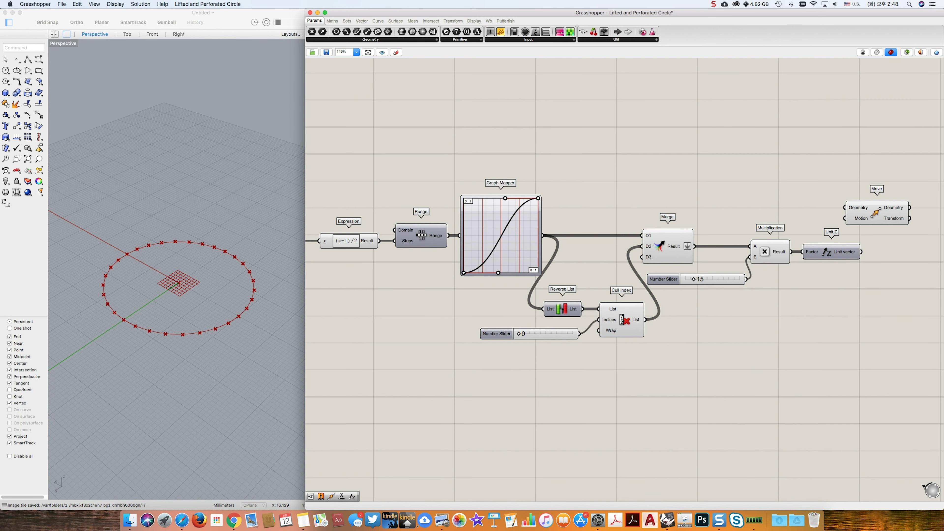
drag(846, 219, 892, 192)
scroll(722, 198, down, 5)
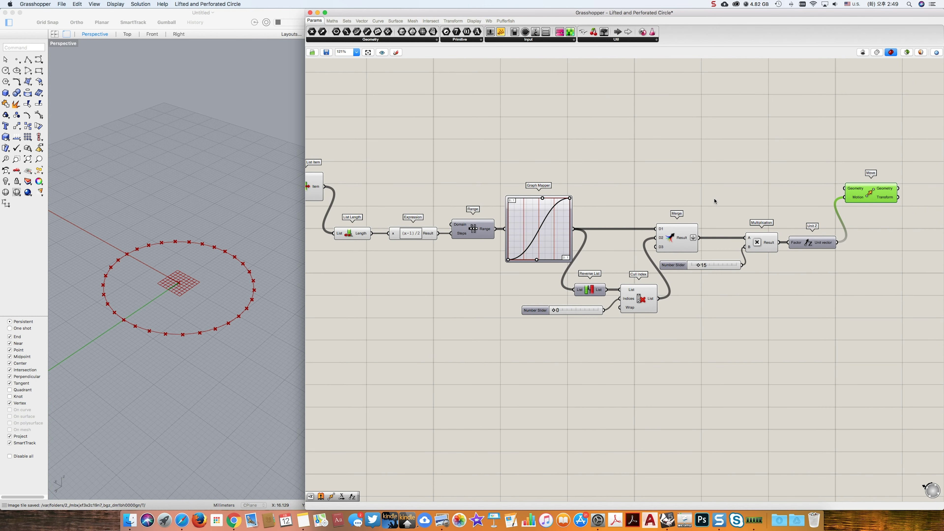
drag(340, 187, 886, 186)
drag(826, 343, 344, 217)
drag(532, 222, 533, 230)
drag(896, 188, 898, 191)
Turn off the viewport preview of every component that precedes Move
scroll(854, 221, down, 5)
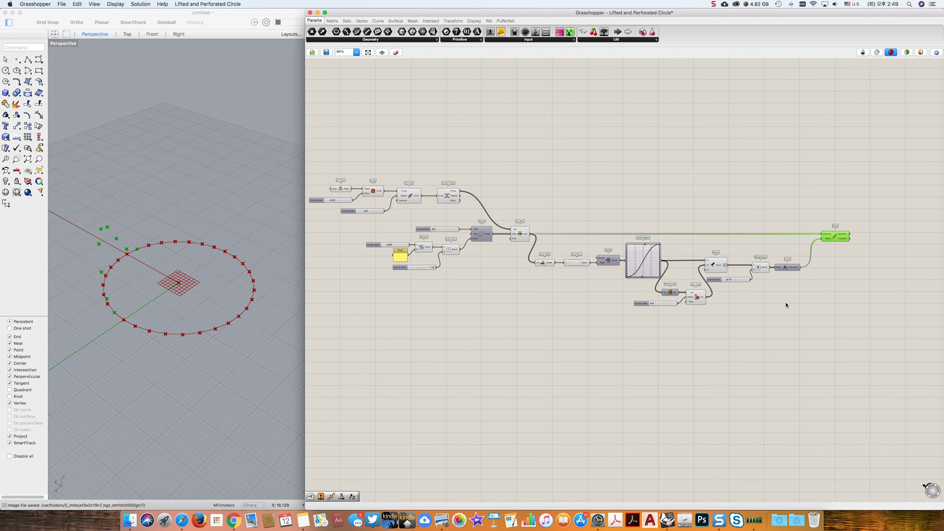
drag(797, 329, 300, 147)
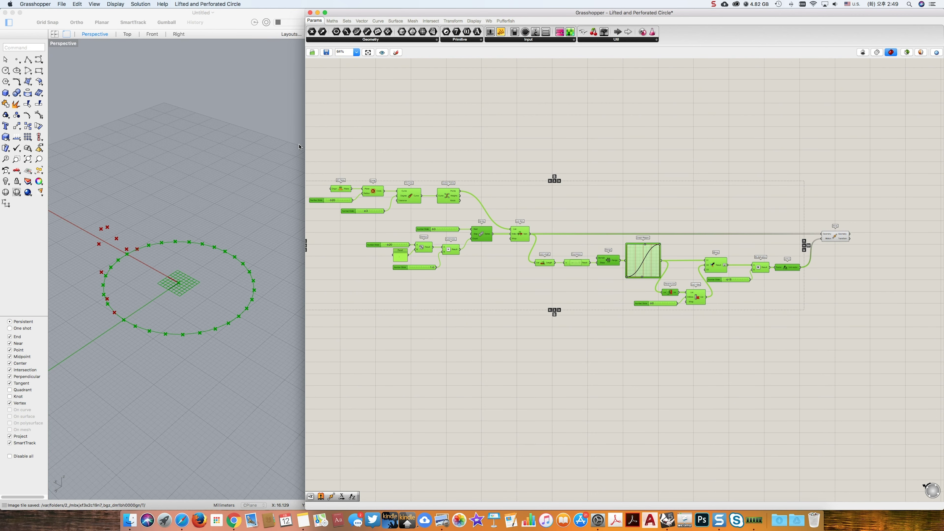
click(148, 4)
click(158, 93)
click(827, 288)
click(835, 238)
scroll(834, 238, up, 3)
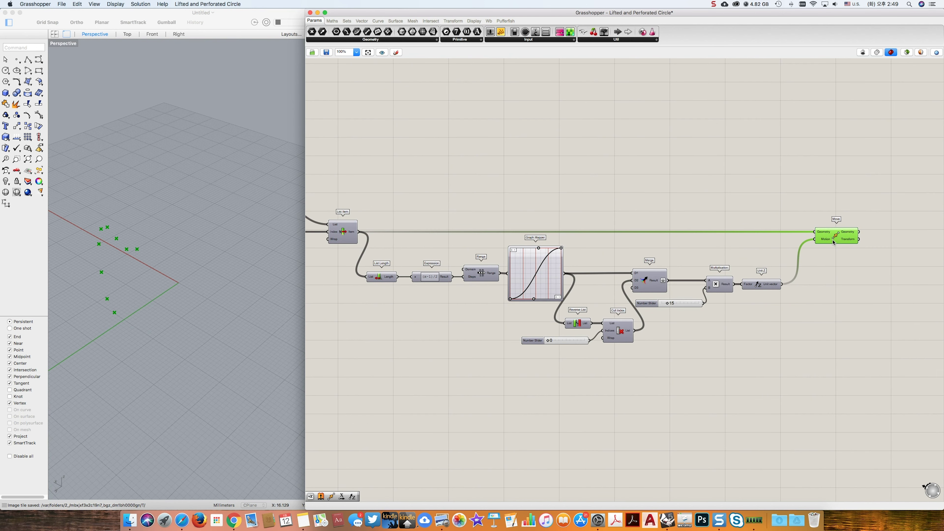
click(806, 260)
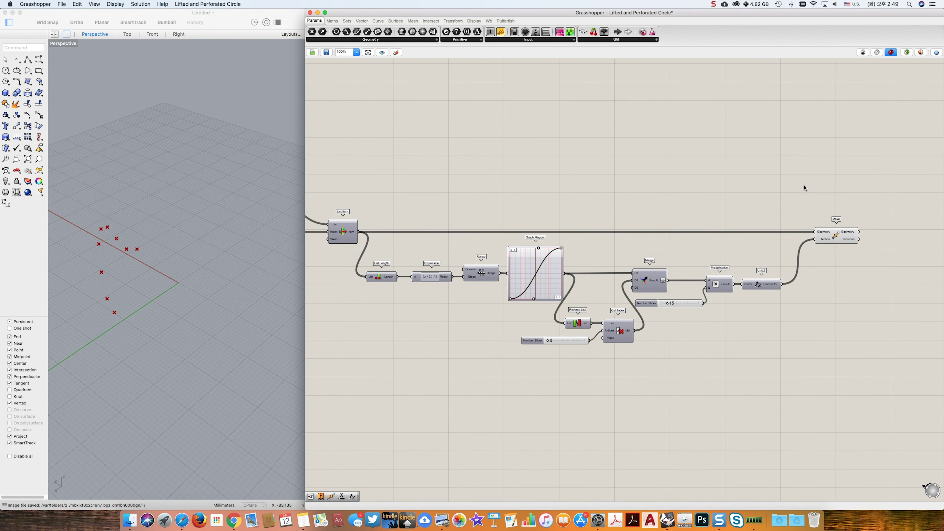
Add a Replace Members component above Move and connect Move's Geometry output to its Replace input
double_click(836, 184)
text(re)
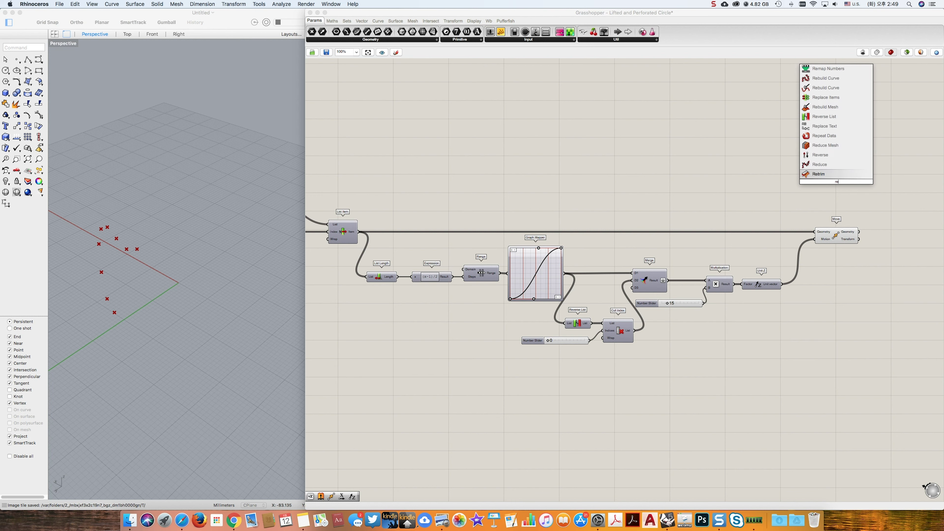
text(place)
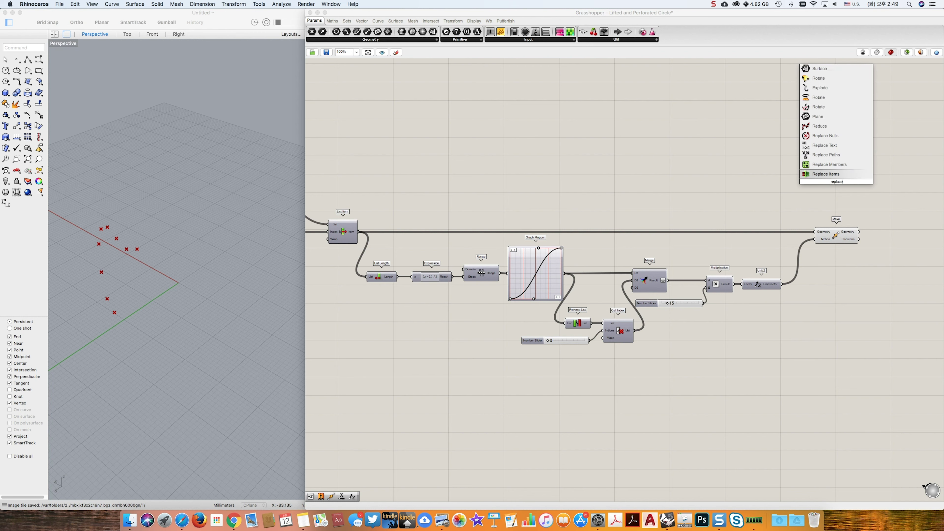
key(Up)
key(Return)
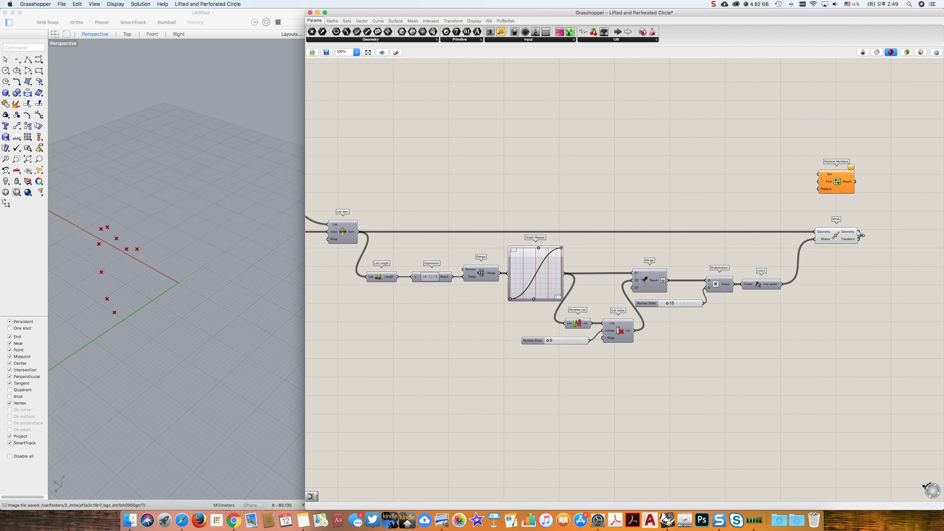
drag(859, 233, 819, 191)
Connect List Item's output to Replace Members' Find input and the Control Points component's Points output to its Set input
drag(360, 234, 821, 181)
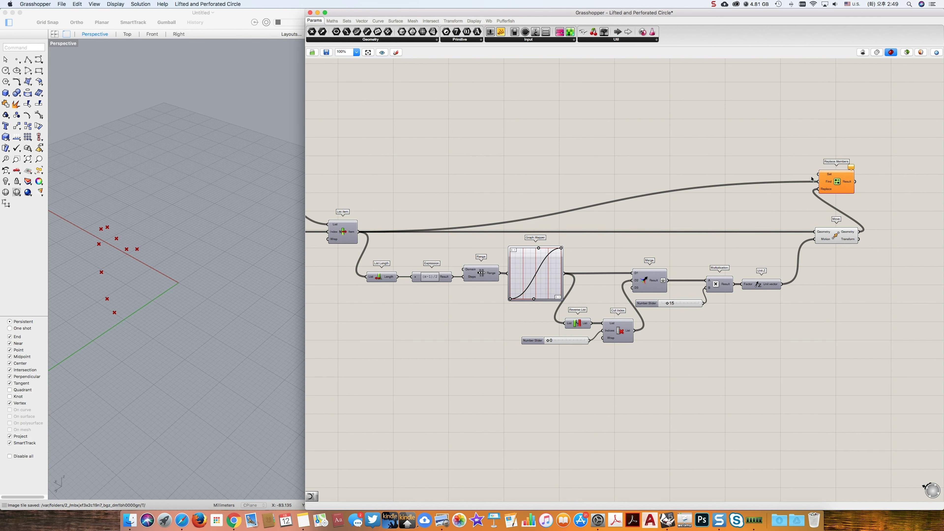
scroll(812, 179, left, 5)
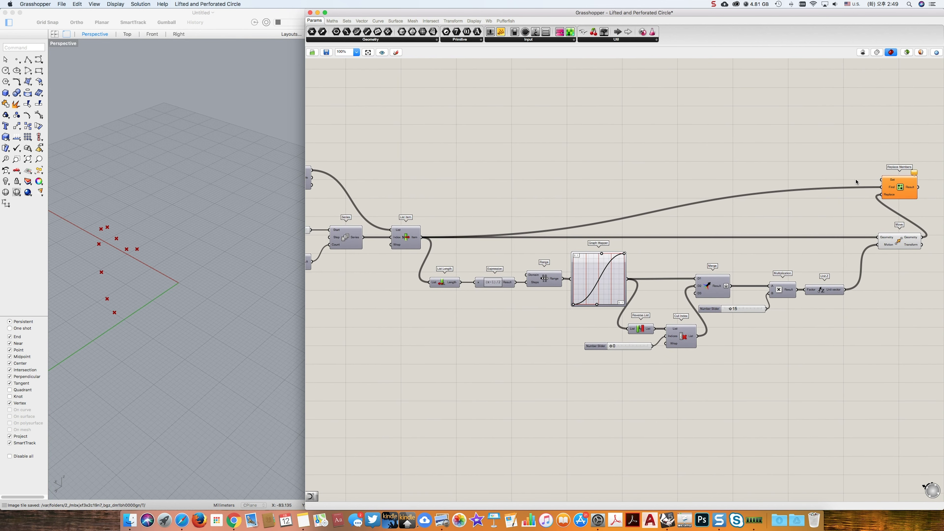
scroll(857, 182, left, 3)
drag(906, 183, 334, 172)
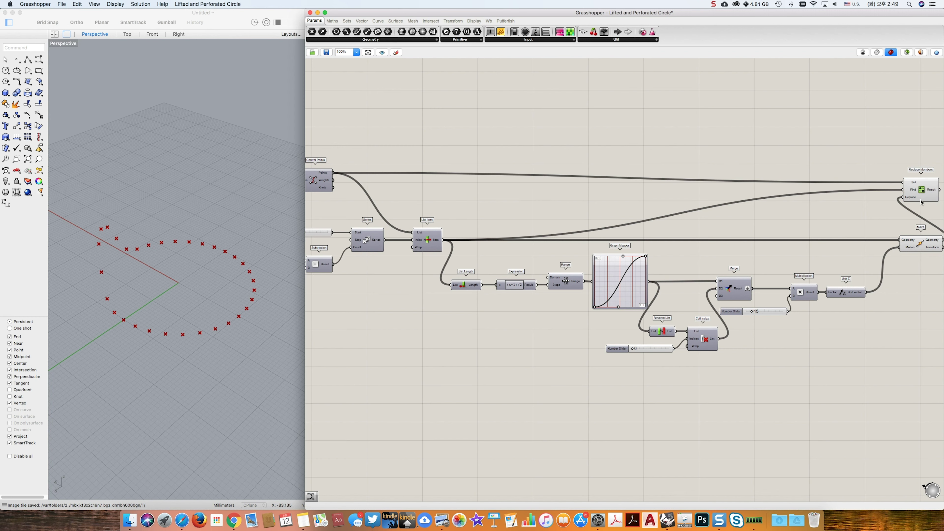
click(908, 191)
click(848, 156)
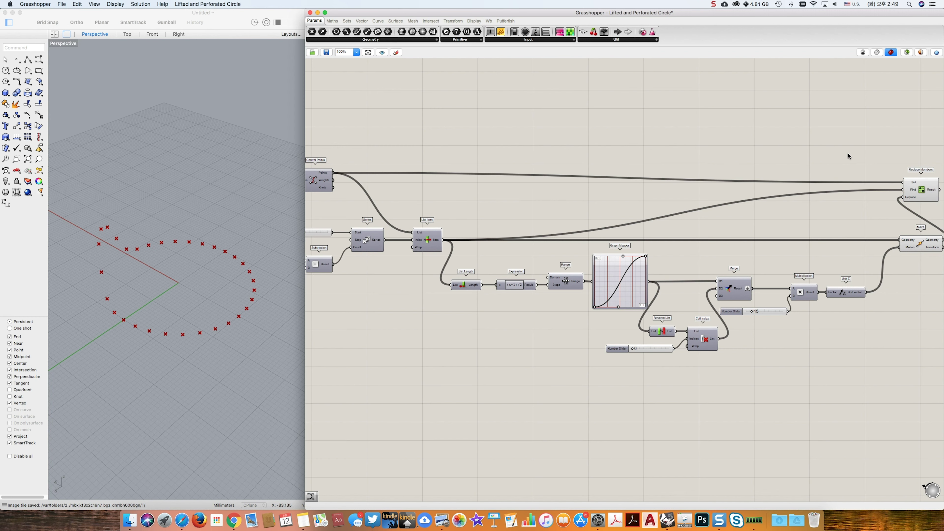
Add a NurbsCurve component above Replace Members and connect the Replace Members result to its Points input
double_click(875, 150)
text(nub)
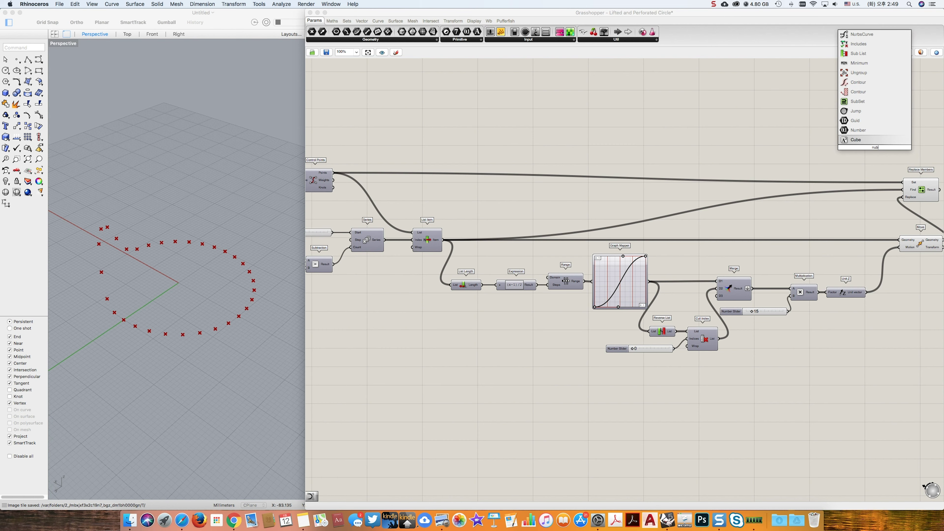
key(Return)
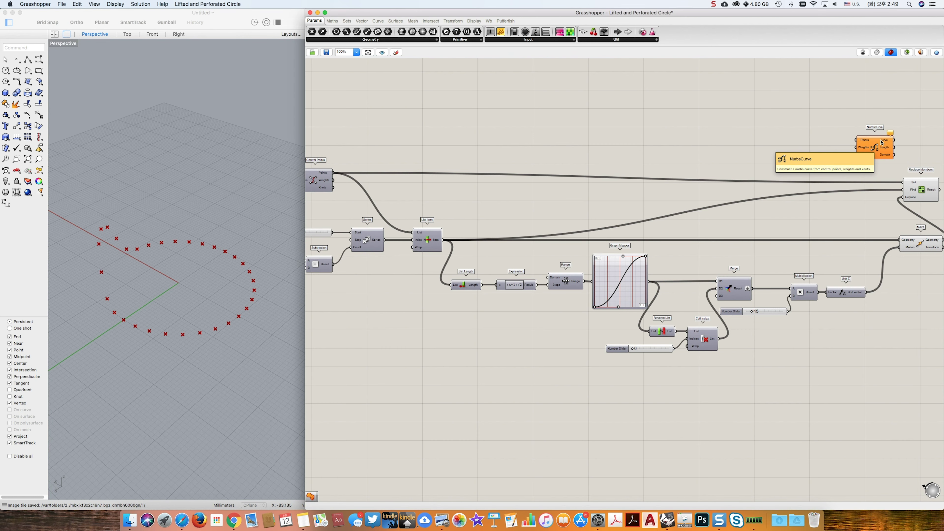
right_drag(914, 168, 831, 166)
drag(856, 187, 875, 110)
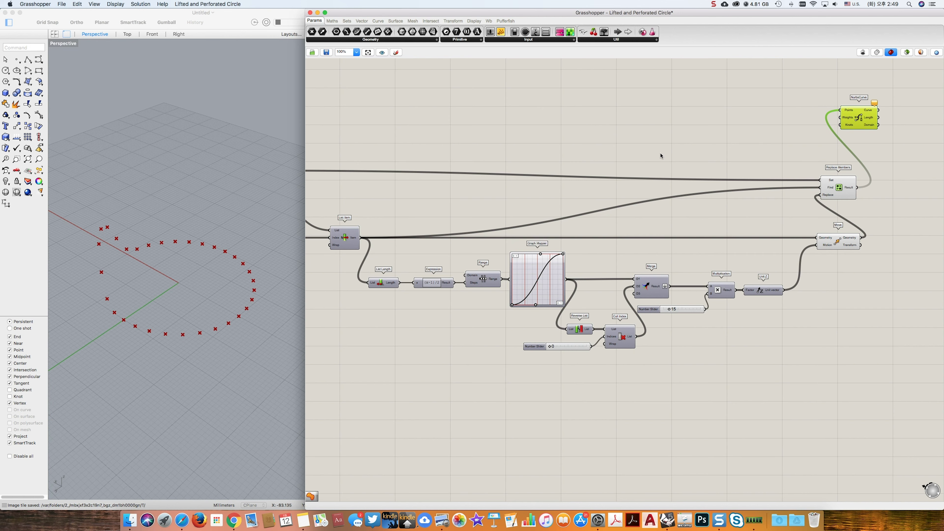
Connect the Control Points component's Weights and Knots outputs to the matching NurbsCurve inputs, and reposition NurbsCurve
right_drag(669, 150, 778, 143)
right_drag(698, 154, 652, 165)
right_drag(450, 187, 465, 194)
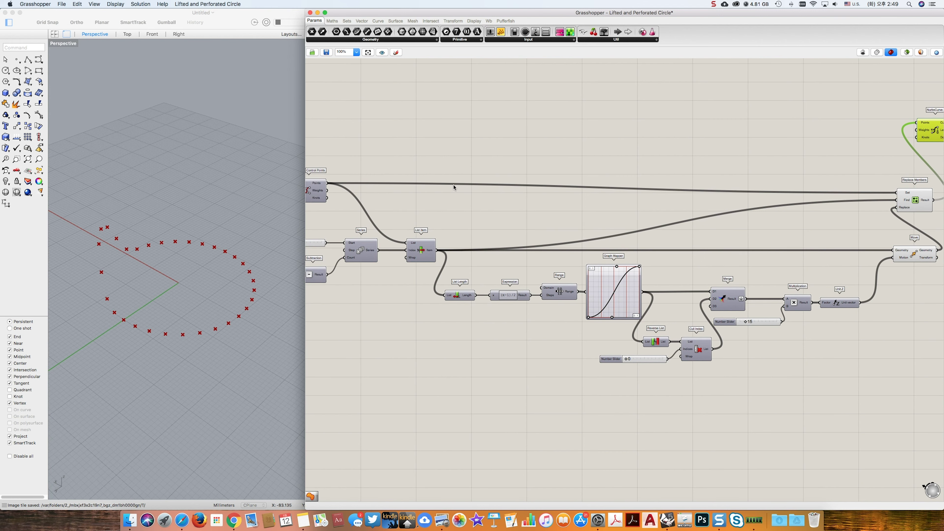
drag(790, 147, 327, 190)
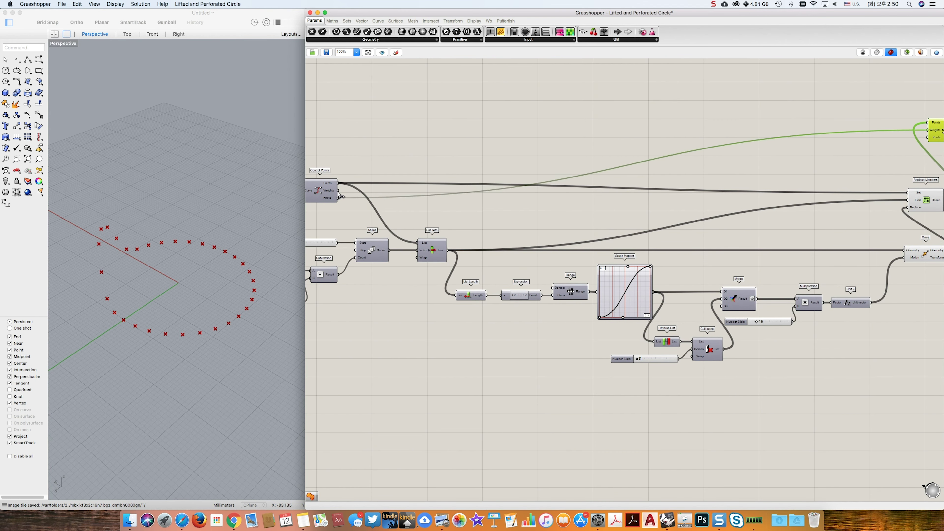
drag(917, 138, 330, 197)
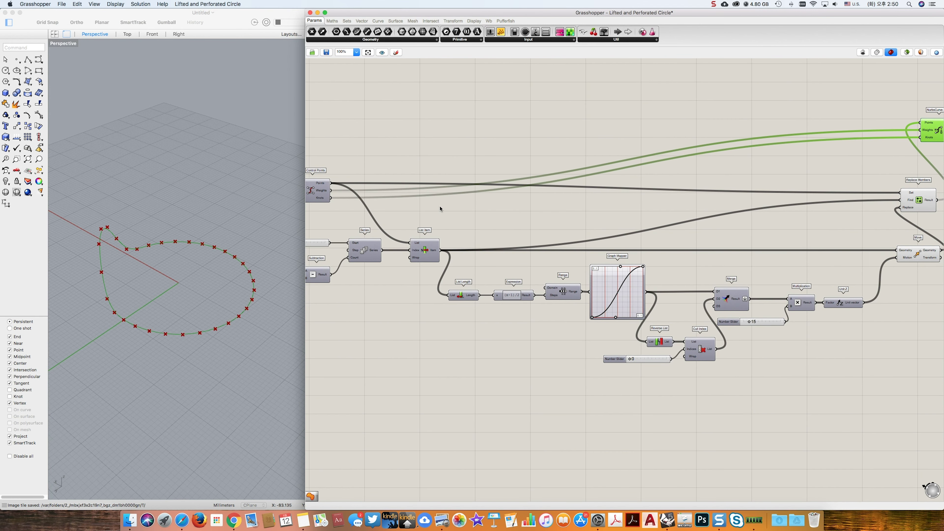
right_drag(765, 201, 566, 175)
drag(742, 104, 797, 114)
right_drag(797, 114, 571, 138)
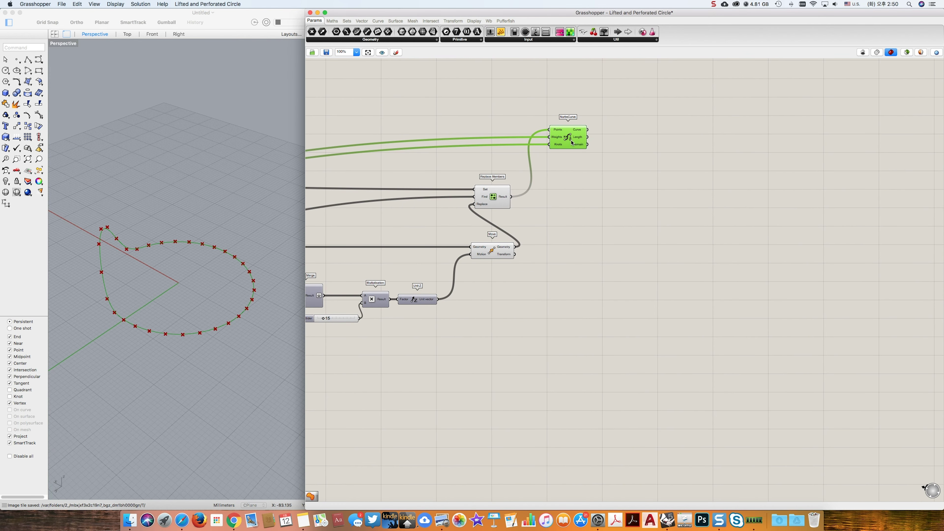
drag(571, 143, 562, 143)
Add a Patch component beside NurbsCurve and connect NurbsCurve's Curve output to its Curves input
double_click(620, 145)
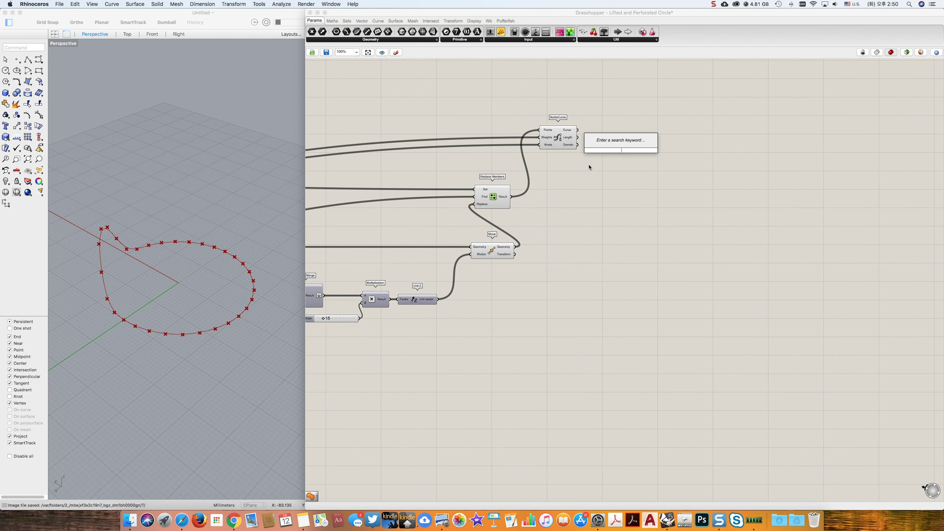
text(patch)
key(Return)
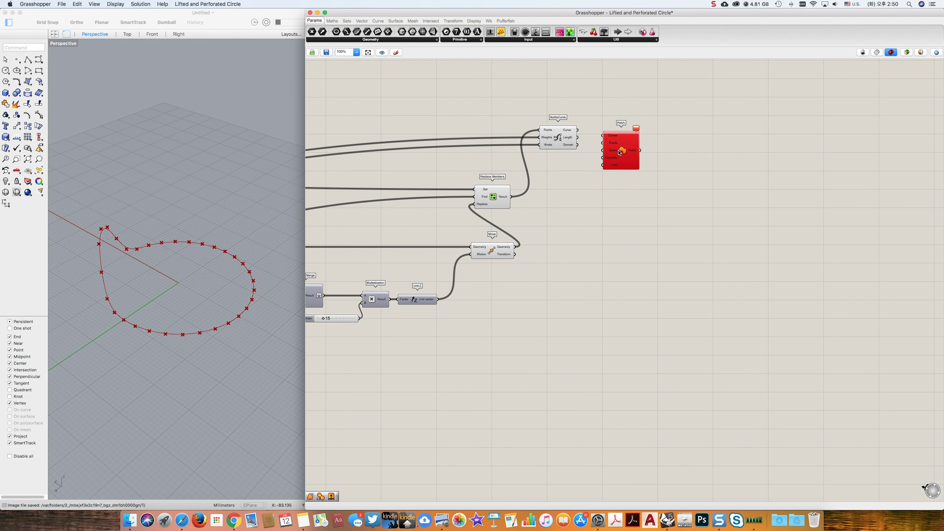
drag(578, 130, 606, 136)
click(609, 194)
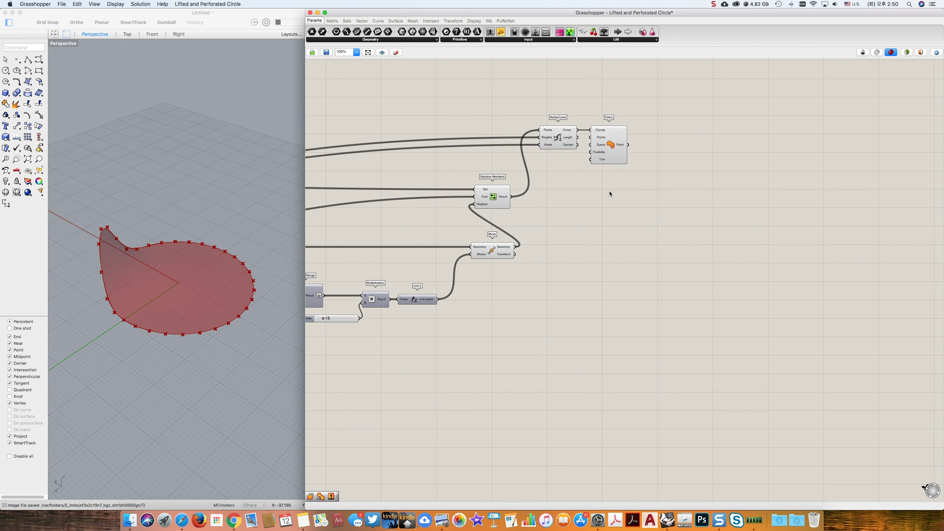
Add an Untrim component below Patch and connect the Patch output to its Surface input
right_drag(611, 194, 516, 181)
scroll(546, 182, up, 1)
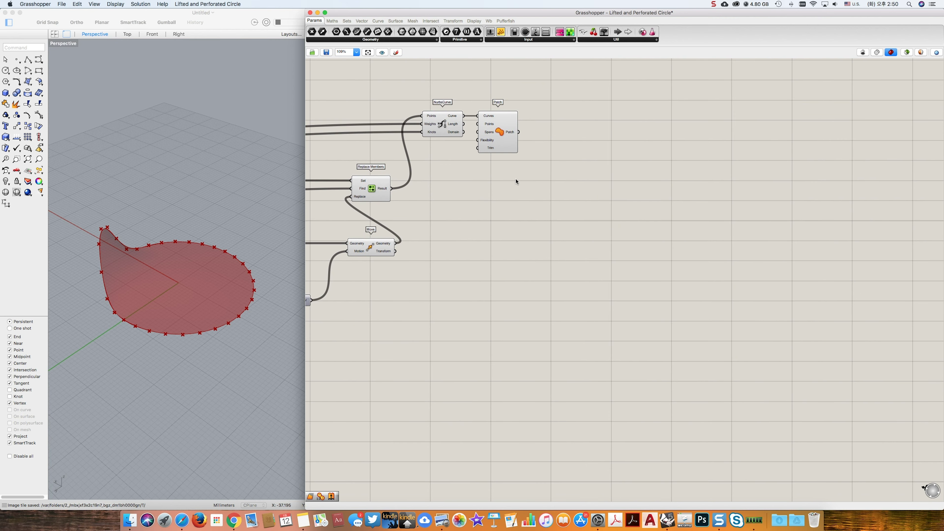
double_click(520, 186)
text(untrim)
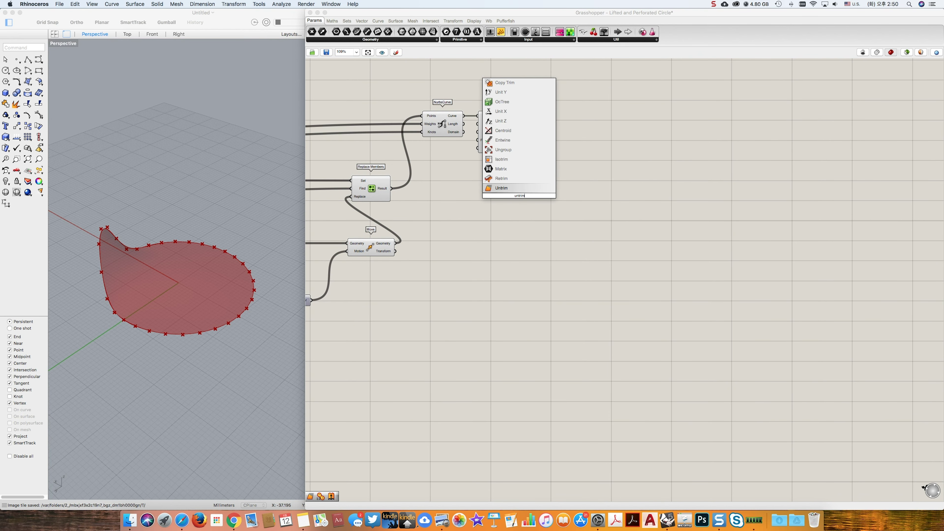
key(Return)
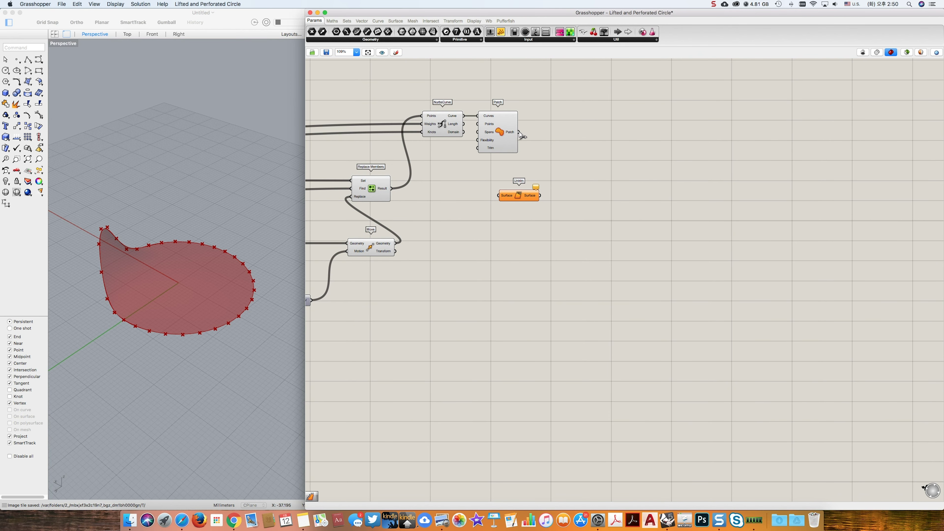
drag(519, 132, 549, 202)
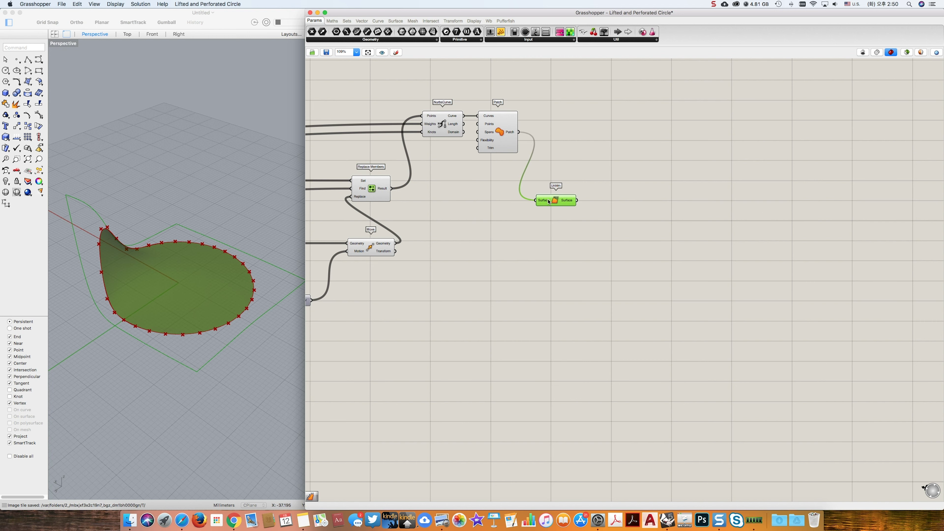
Add a Dimensions component beside Untrim and connect Untrim's Surface output to its Surface input
double_click(577, 160)
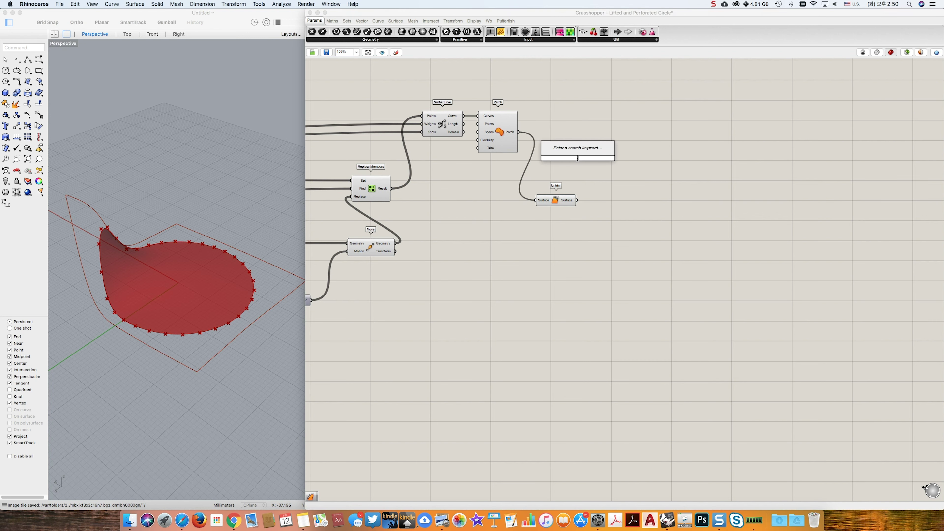
text(dimensions)
key(Return)
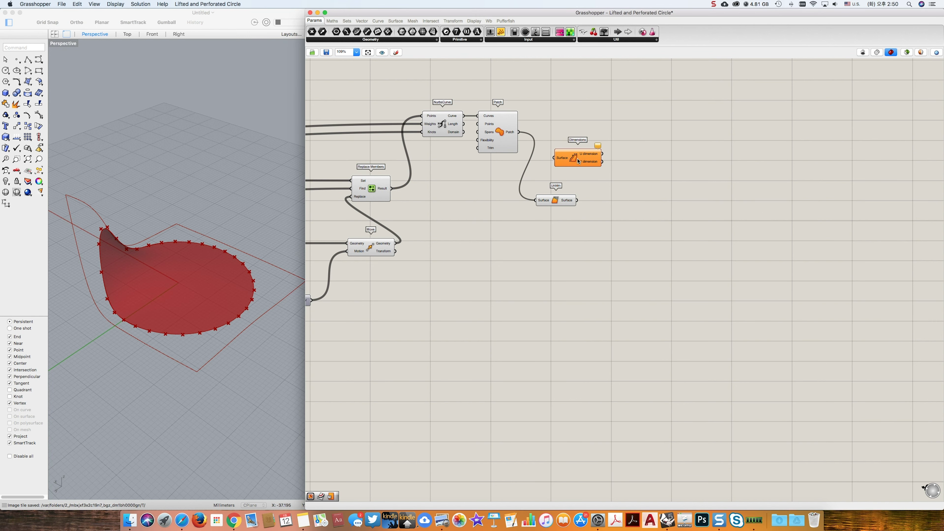
drag(560, 161, 582, 164)
Add a Rectangle component and connect the U dimension and V dimension outputs to its X Size and Y Size inputs
double_click(650, 162)
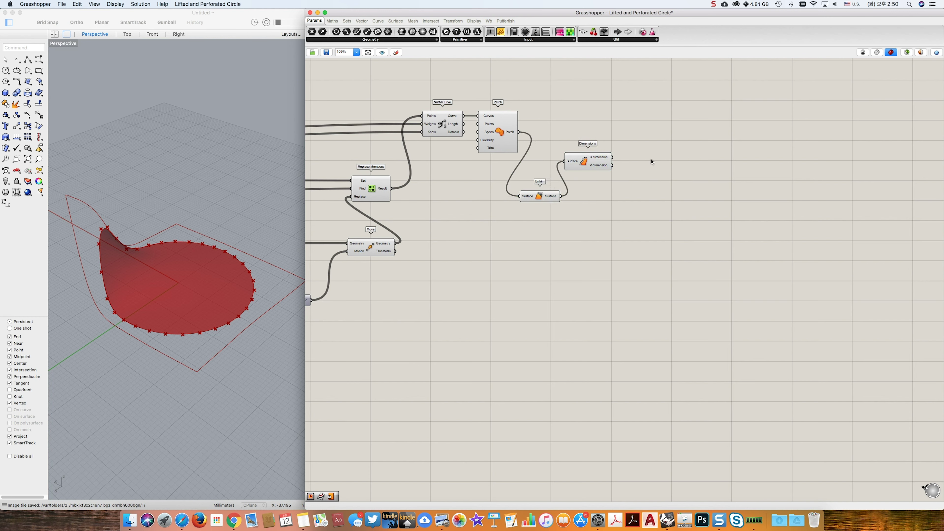
text(rectangle)
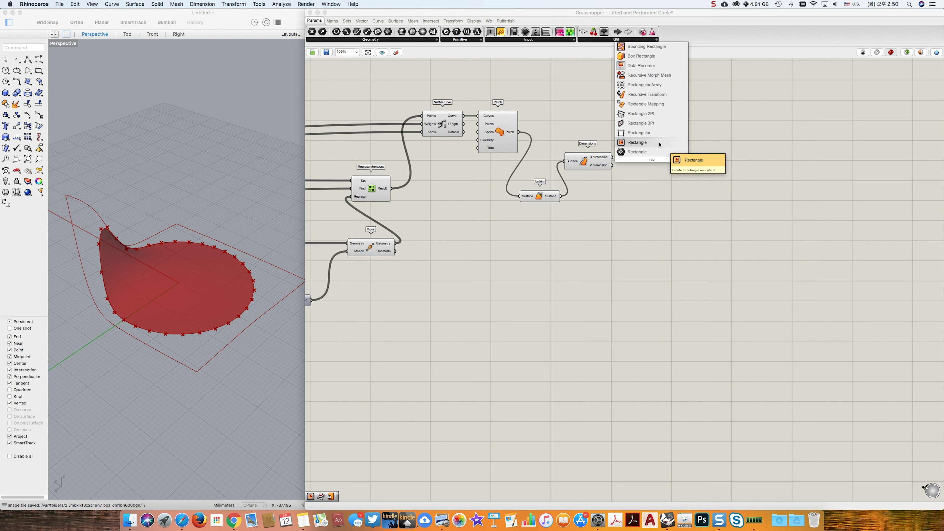
click(621, 159)
drag(612, 157, 630, 164)
drag(656, 159, 648, 163)
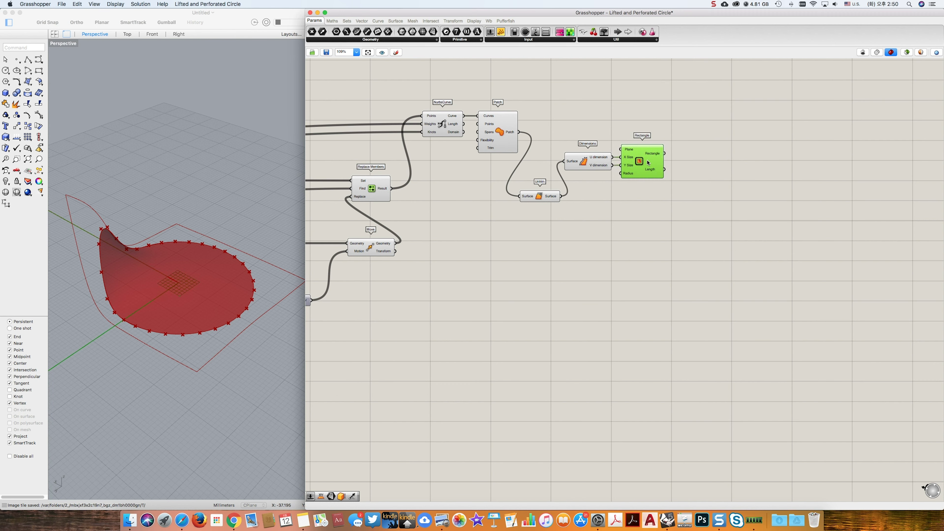
Add a Copy Trim component, connecting the Patch output to its Source input and the Rectangle output to its Target input
double_click(681, 120)
text(copy)
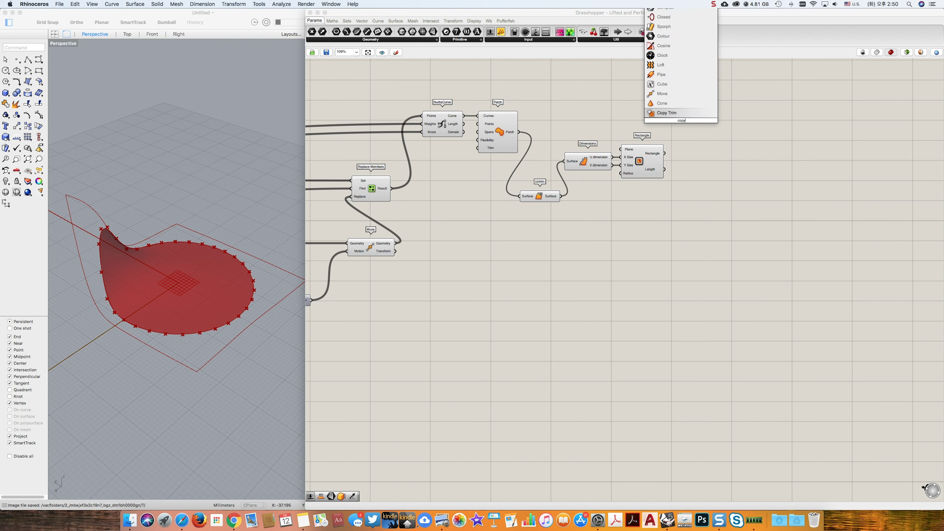
key(Return)
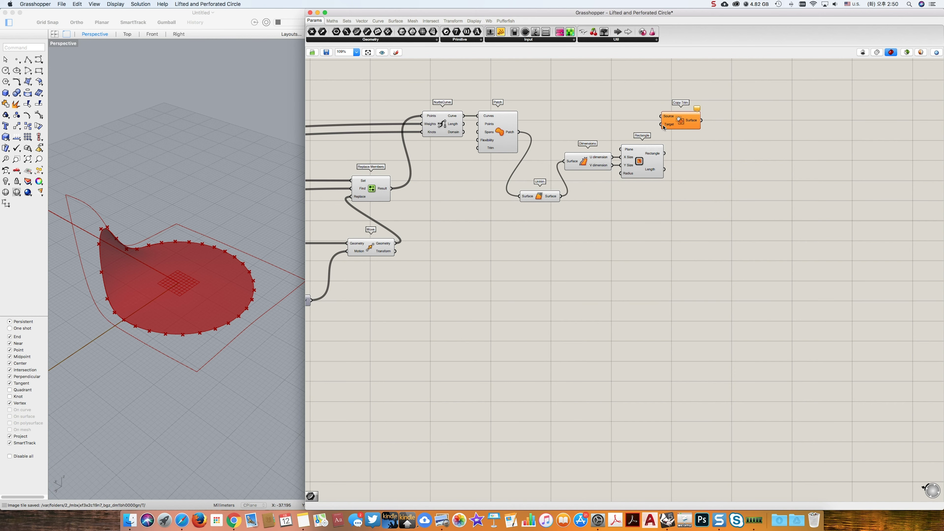
drag(664, 127, 666, 152)
drag(662, 116, 703, 130)
Add a Curve parameter after Copy Trim, connect Copy Trim's Surface output to it, and inspect the flat outline in the Perspective view
double_click(757, 130)
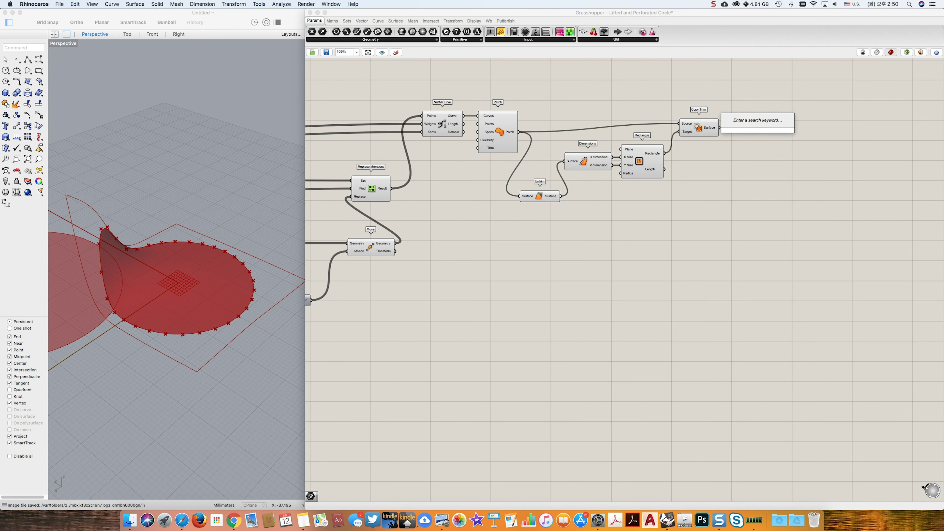
text(curve)
key(Return)
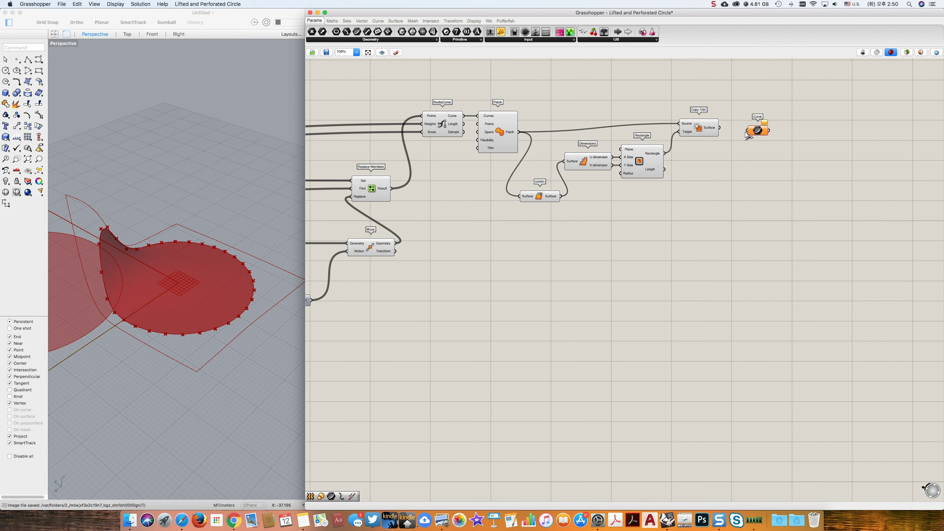
mouse_move(747, 131)
mouse_down()
mouse_move(720, 128)
mouse_move(760, 130)
mouse_move(748, 128)
mouse_up()
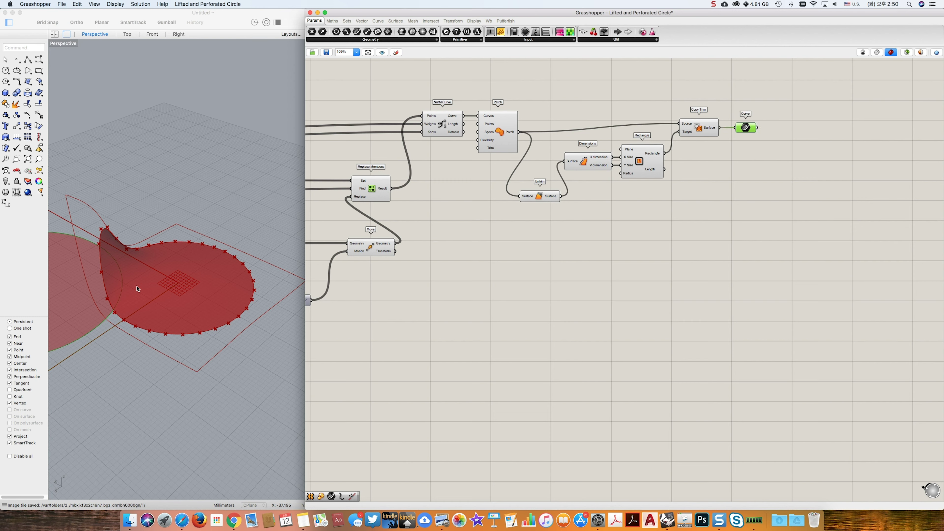
scroll(136, 288, down, 4)
shift+right_drag(137, 289, 215, 294)
scroll(199, 286, down, 1)
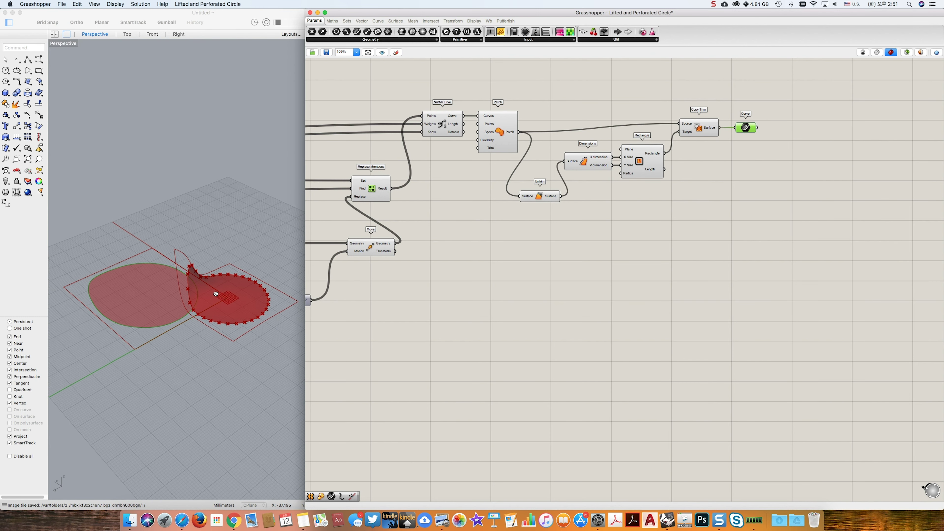
scroll(216, 294, up, 3)
click(754, 185)
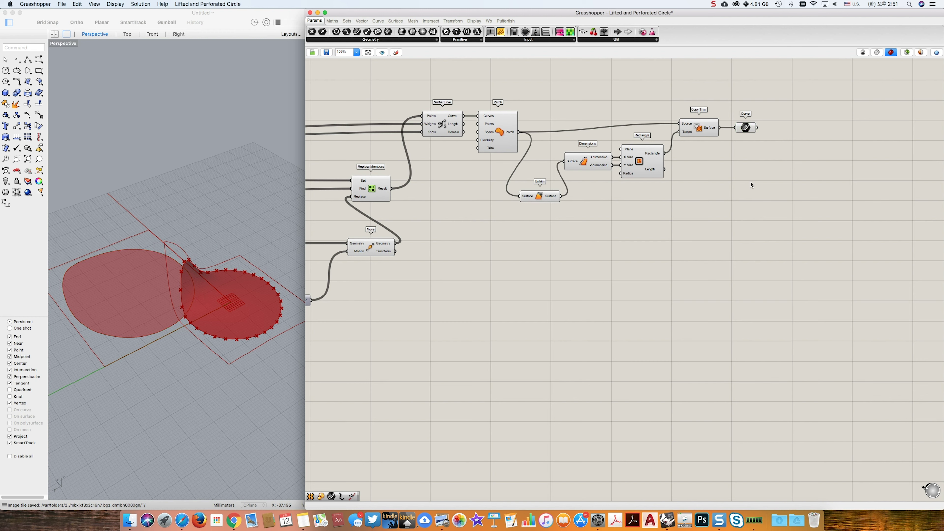
Add a Surface parameter below the Rectangle component and connect the Rectangle output to it
double_click(743, 196)
text(surfa)
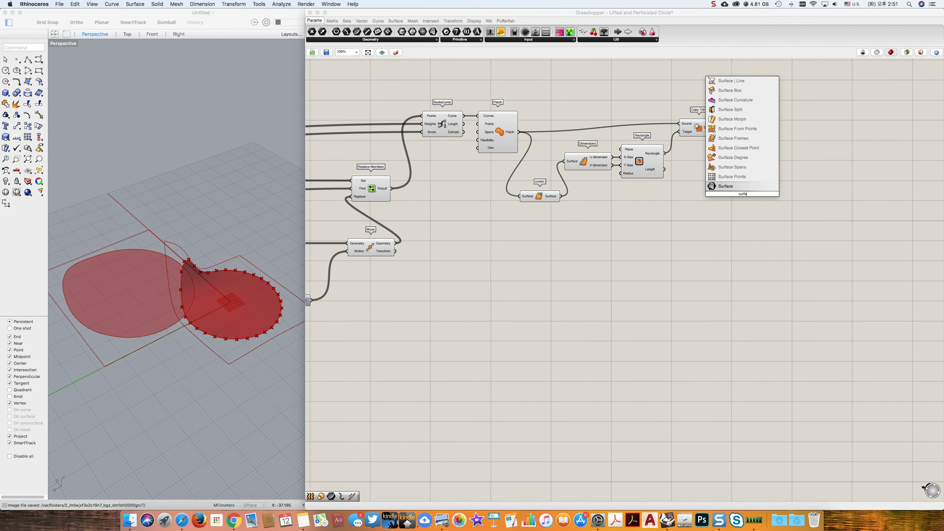
key(Return)
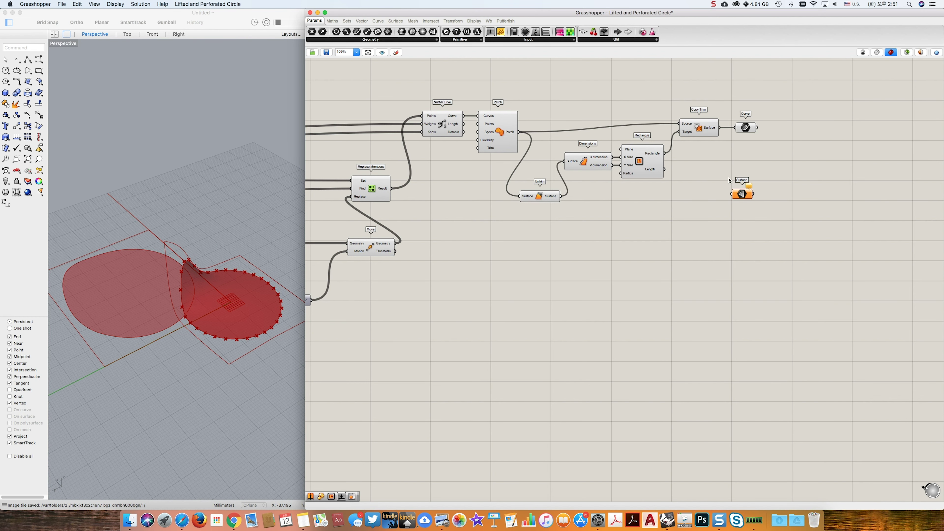
drag(665, 153, 732, 194)
drag(741, 194, 718, 213)
right_drag(769, 208, 634, 234)
scroll(713, 199, up, 3)
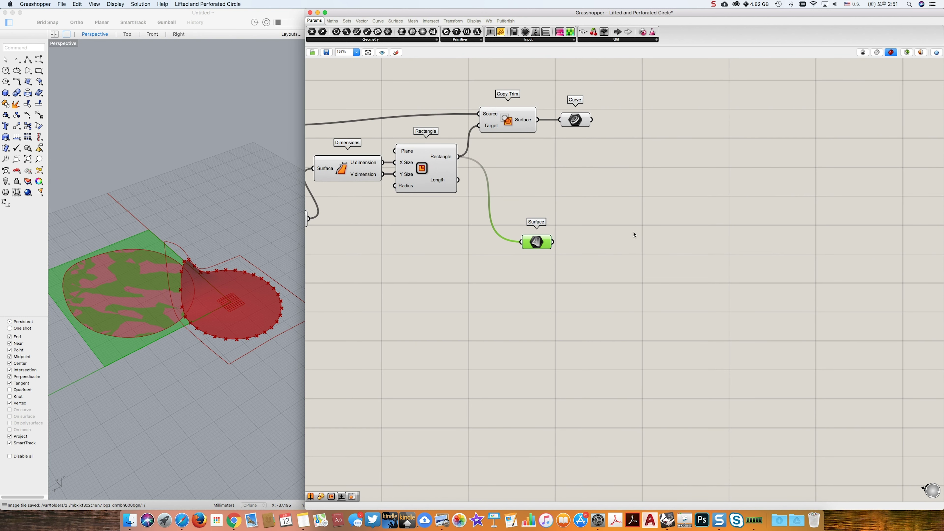
click(602, 280)
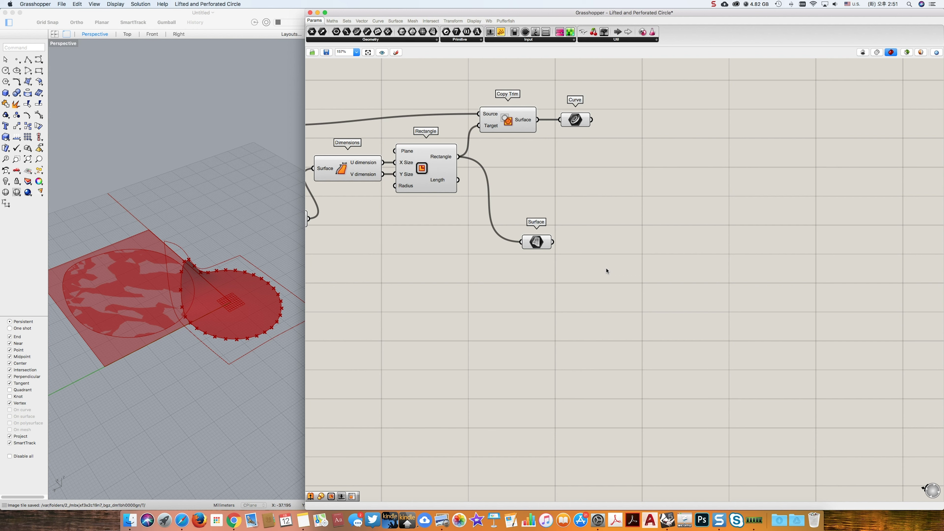
Add an Isotrim component beside the Surface parameter and connect the parameter to Isotrim's Surface input
double_click(607, 261)
text(isotrim)
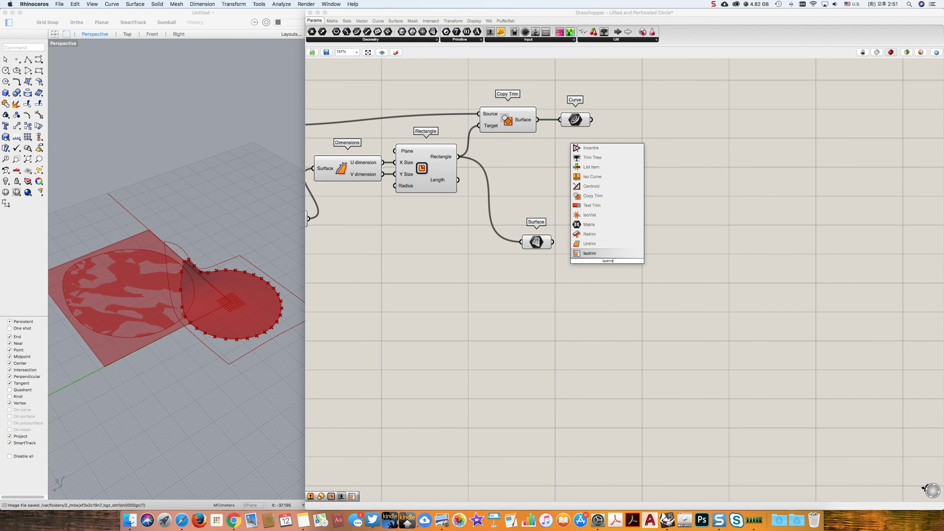
key(Return)
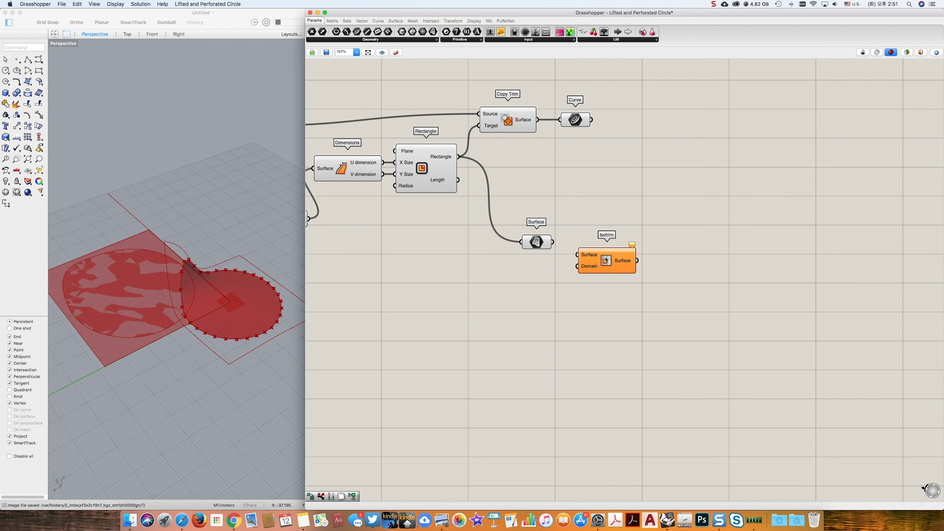
drag(552, 243, 641, 247)
Add a Divide Domain² component below Isotrim and connect the Surface parameter to its Domain input
double_click(572, 285)
text(divide)
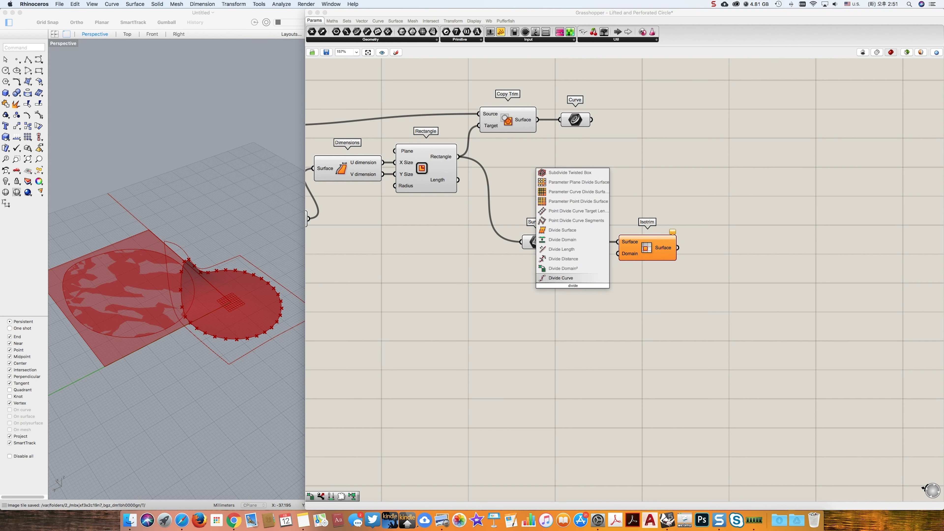
key(Up)
key(Return)
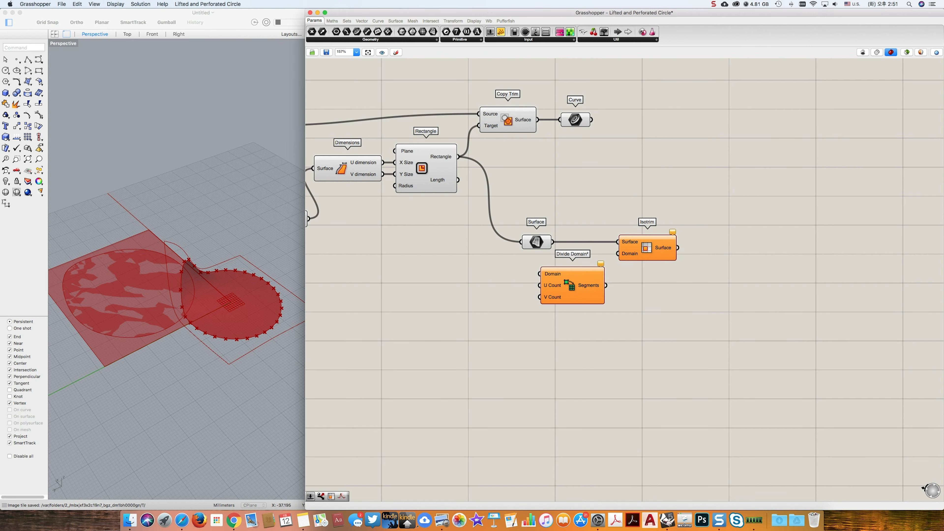
drag(553, 243, 521, 244)
Add a number slider set to 15 and connect it to Divide Domain²'s U Count and V Count inputs
click(486, 292)
double_click(486, 293)
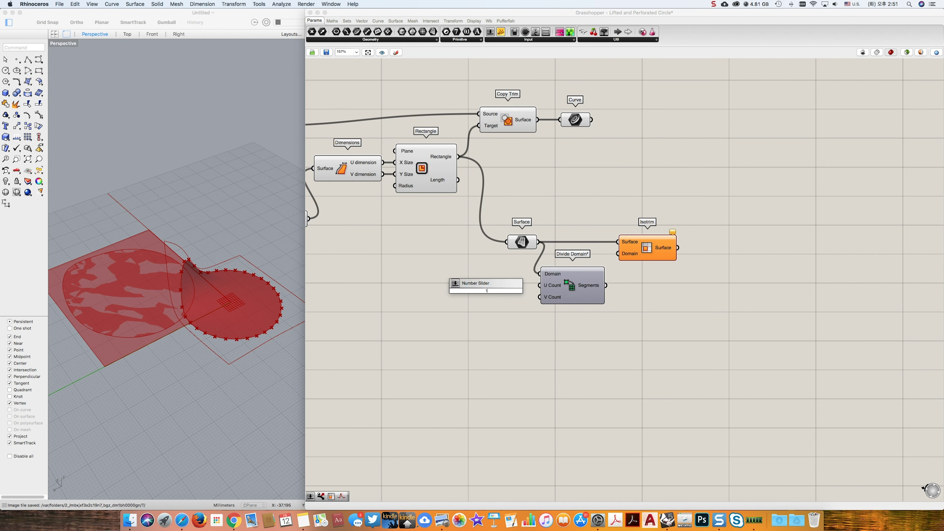
key(Return)
drag(538, 290, 520, 292)
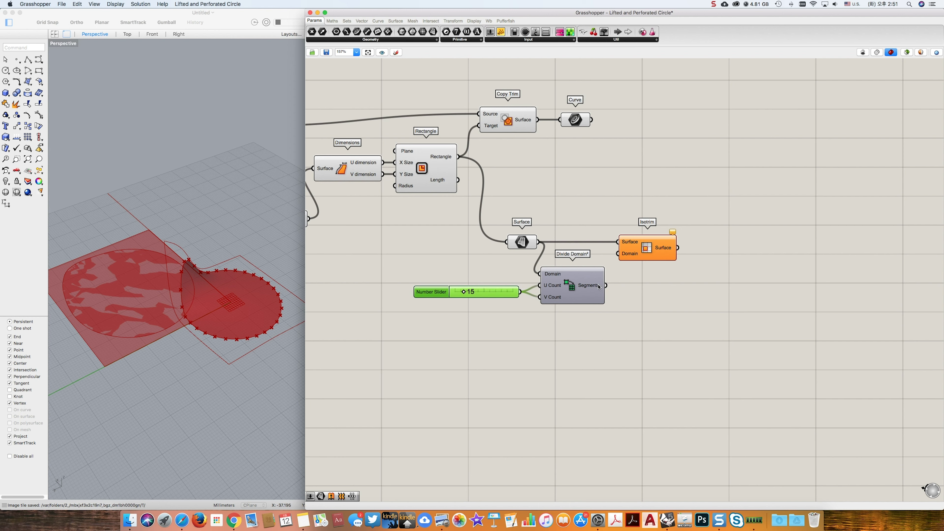
Connect Divide Domain²'s Segments output to Isotrim's Domain input and check the resulting cells in the Perspective view
drag(606, 286, 620, 262)
right_drag(172, 287, 190, 292)
click(650, 246)
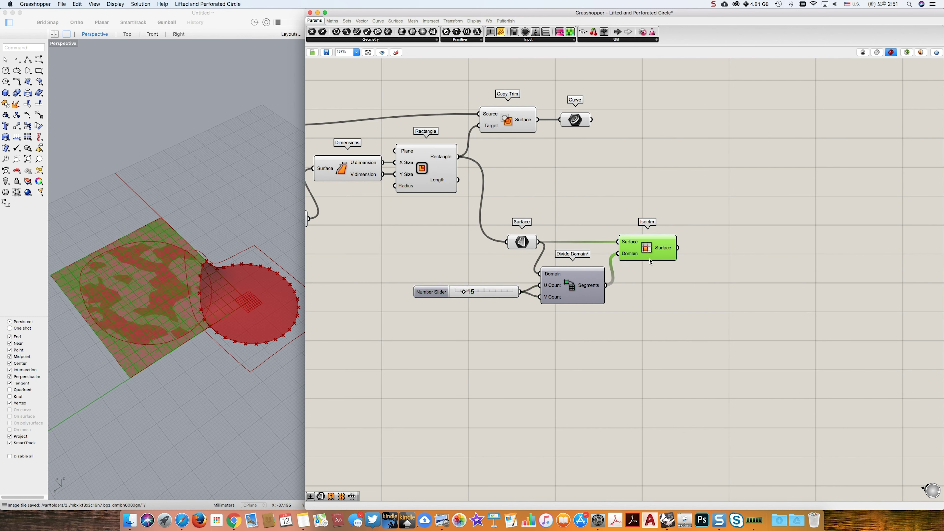
Add a Deconstruct Brep component beside Isotrim and connect Isotrim's Surface output to its Brep input
double_click(719, 256)
text(d)
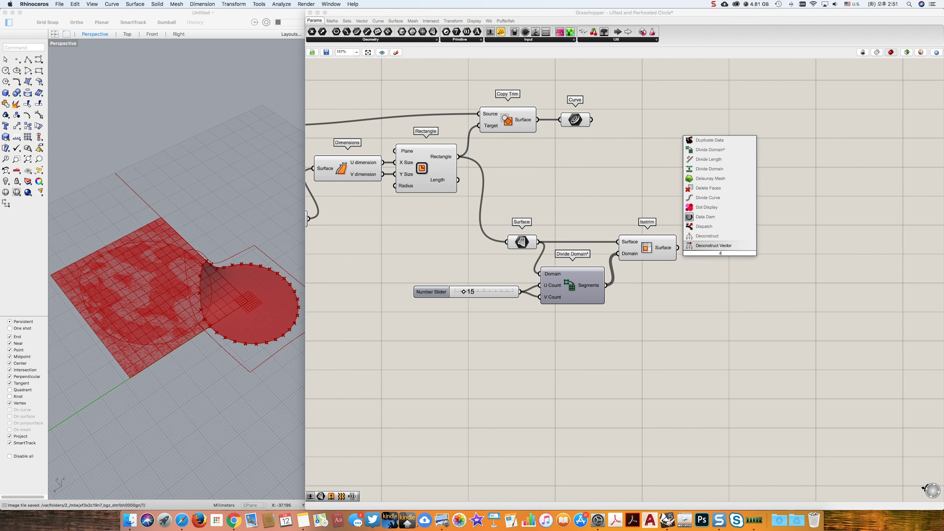
text(econs)
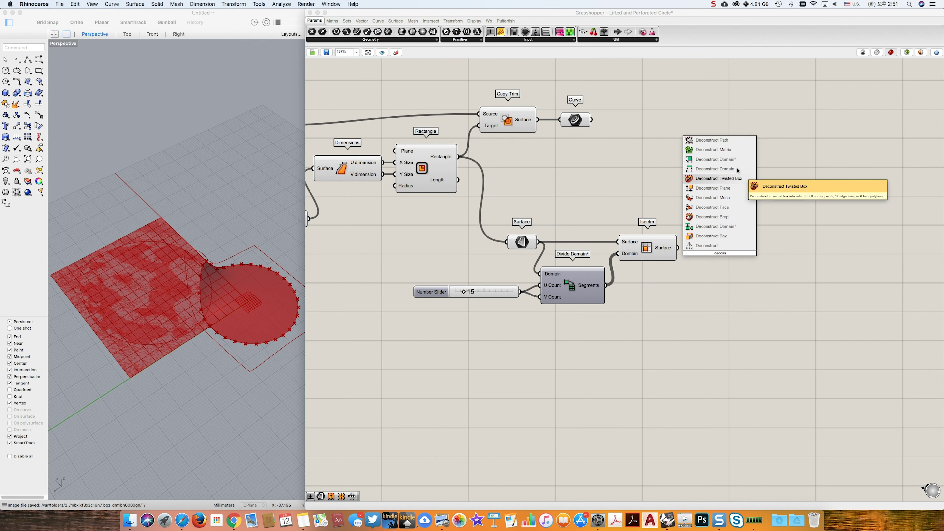
click(734, 217)
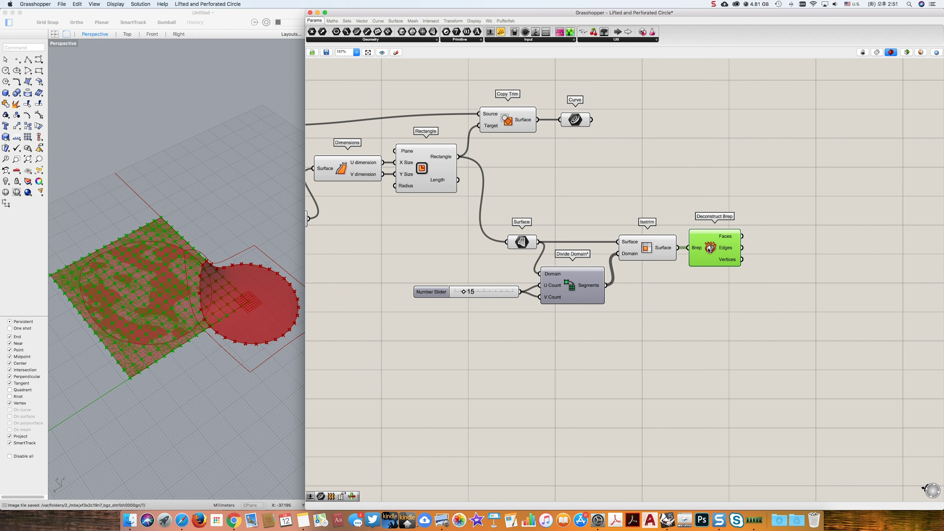
Add a Nurbs Curve component beside Deconstruct Brep and connect the Vertices output to its Vertices input
double_click(784, 254)
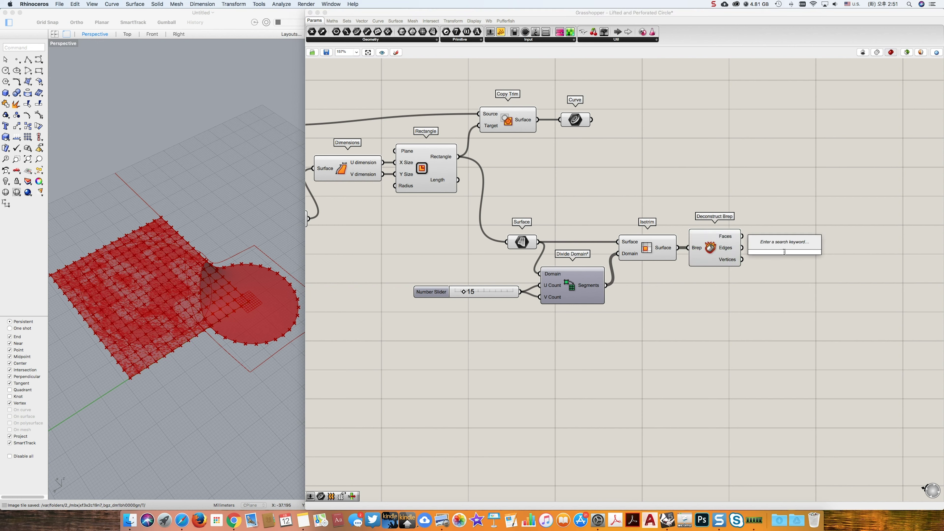
text(nurbs)
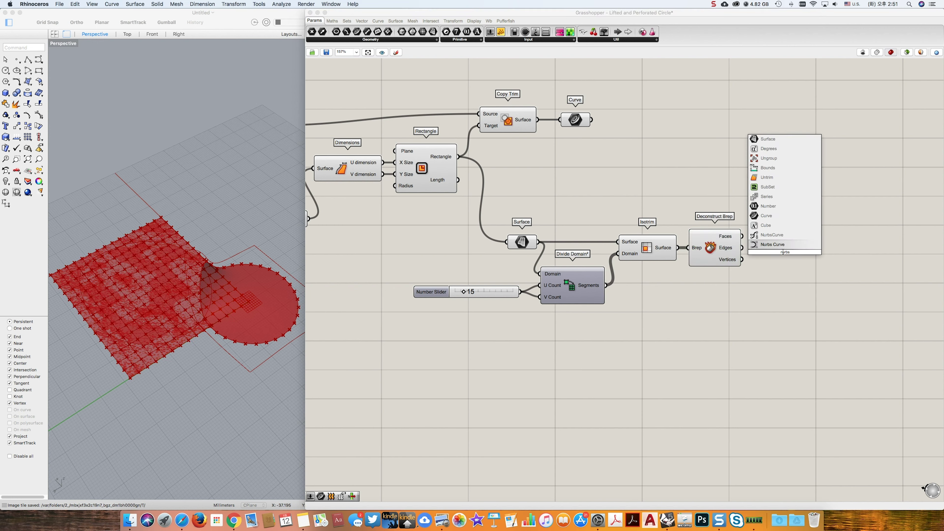
click(783, 246)
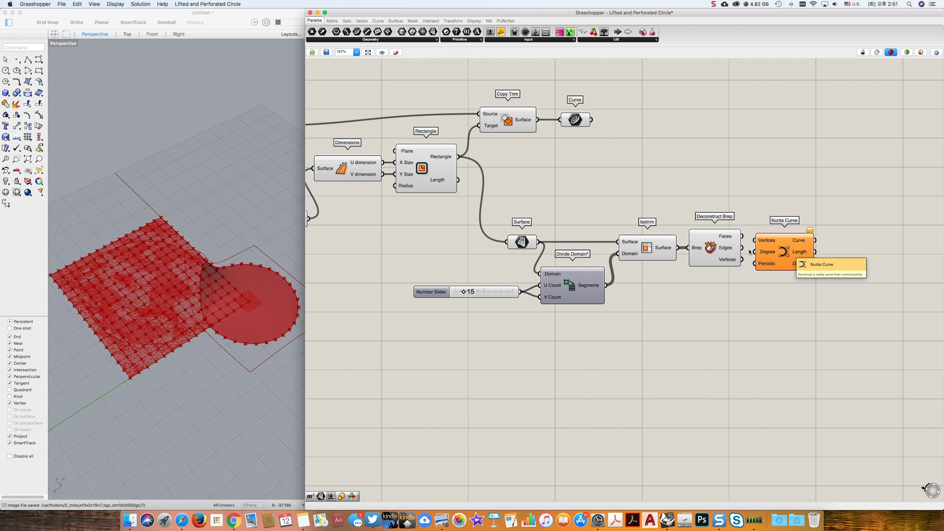
drag(743, 259, 777, 276)
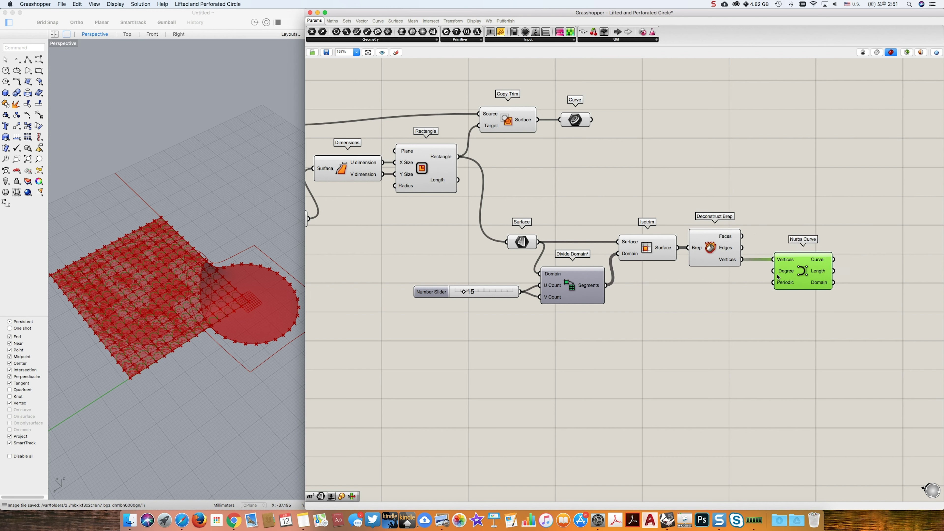
Invert the Periodic input of the Nurbs Curve component
double_click(708, 291)
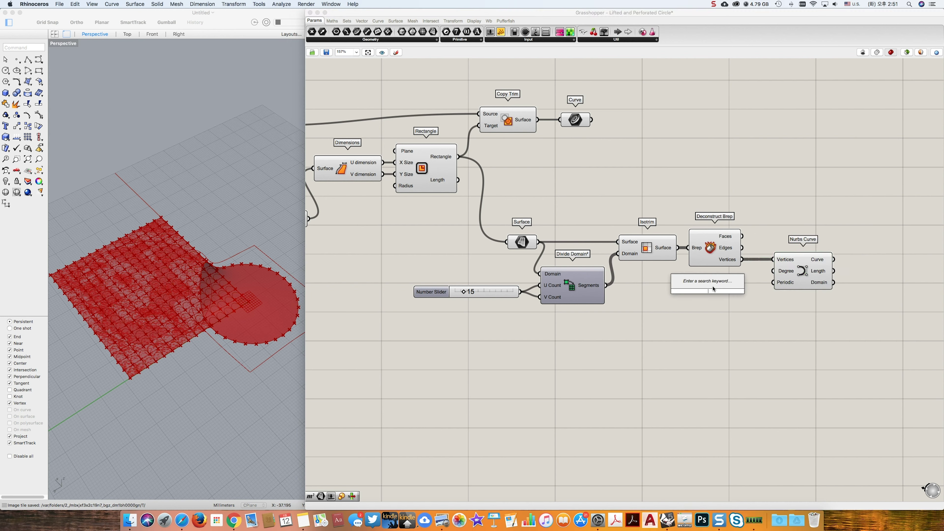
click(785, 275)
right_click(784, 283)
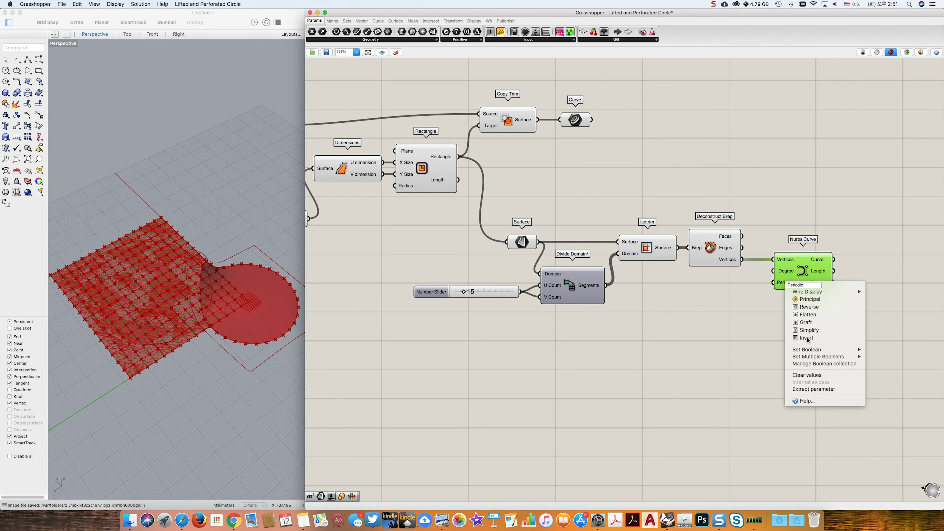
click(807, 338)
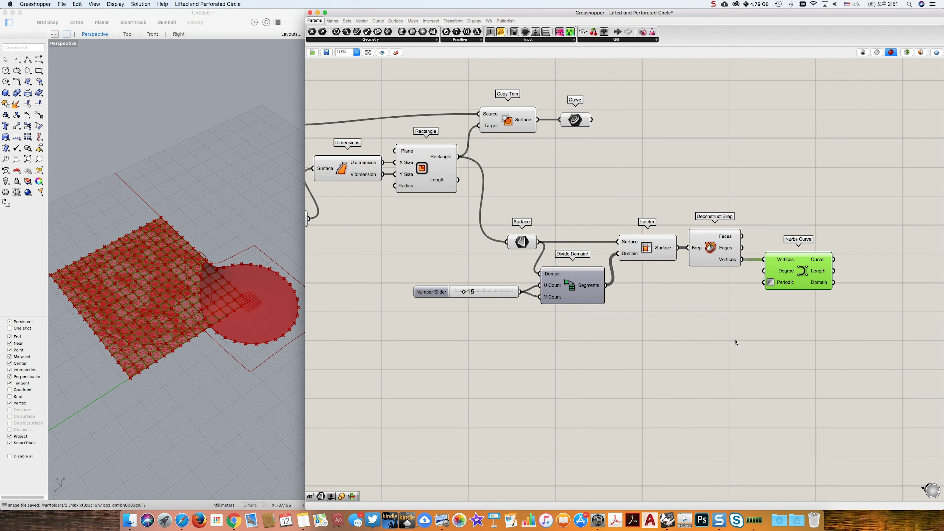
Turn off the preview of all components from NurbsCurve and Patch through Deconstruct Brep, leaving Nurbs Curve's preview on
drag(718, 339, 280, 108)
right_drag(320, 176, 520, 180)
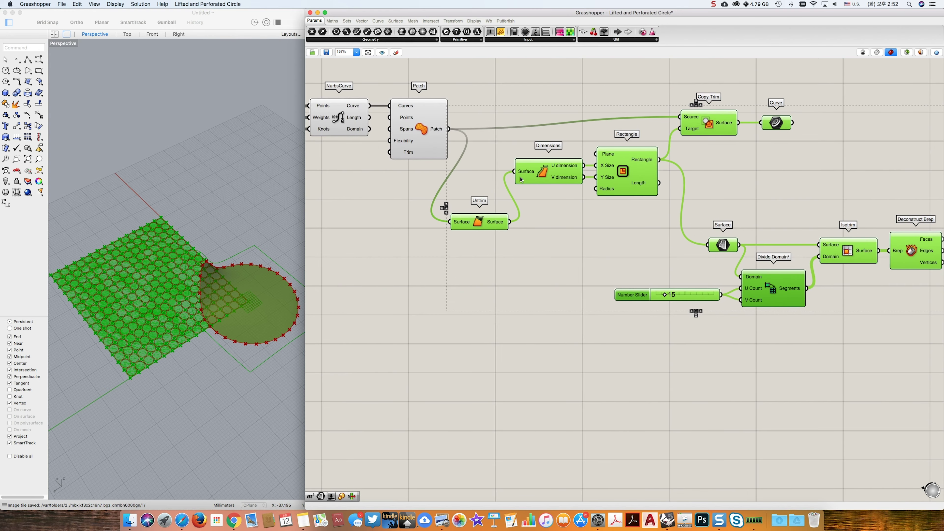
scroll(520, 180, down, 1)
shift+click(427, 149)
shift+click(342, 129)
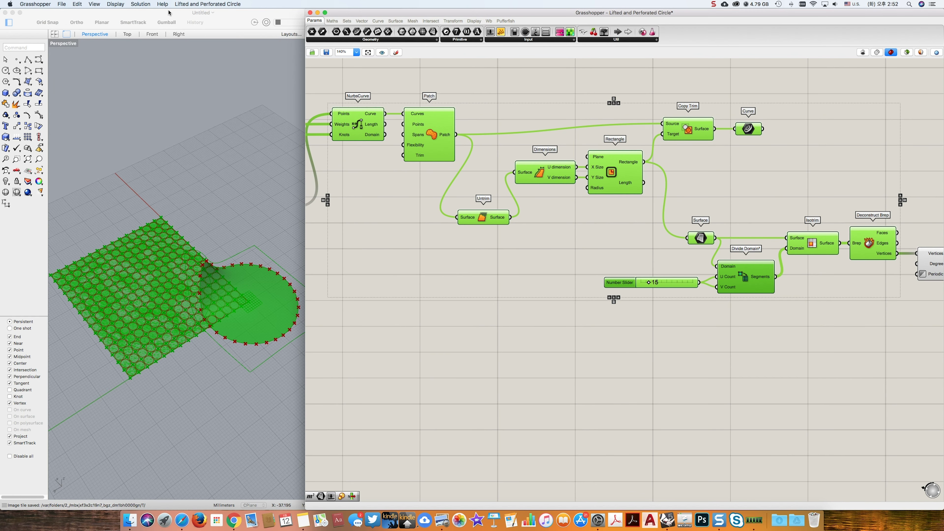
click(140, 4)
click(156, 91)
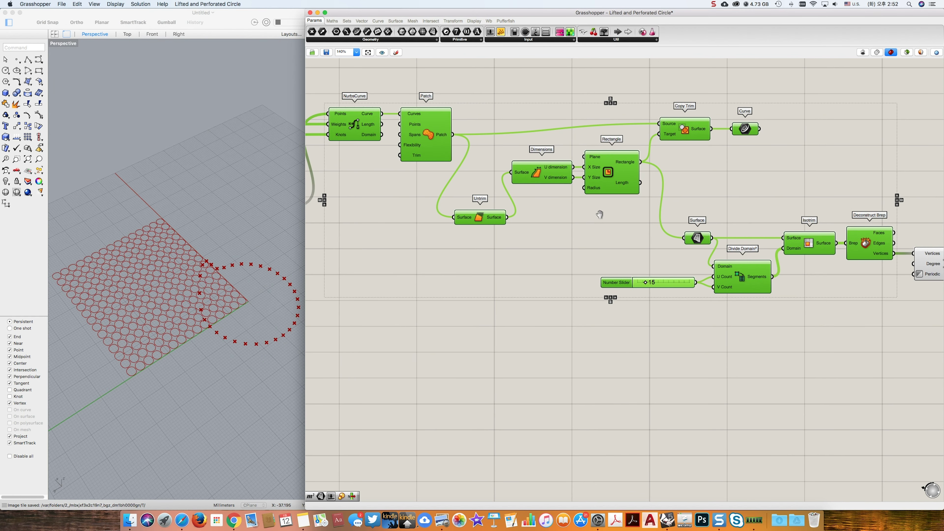
right_drag(599, 214, 547, 201)
click(883, 251)
Flatten the Curve output of the Nurbs Curve component
right_drag(841, 278, 705, 258)
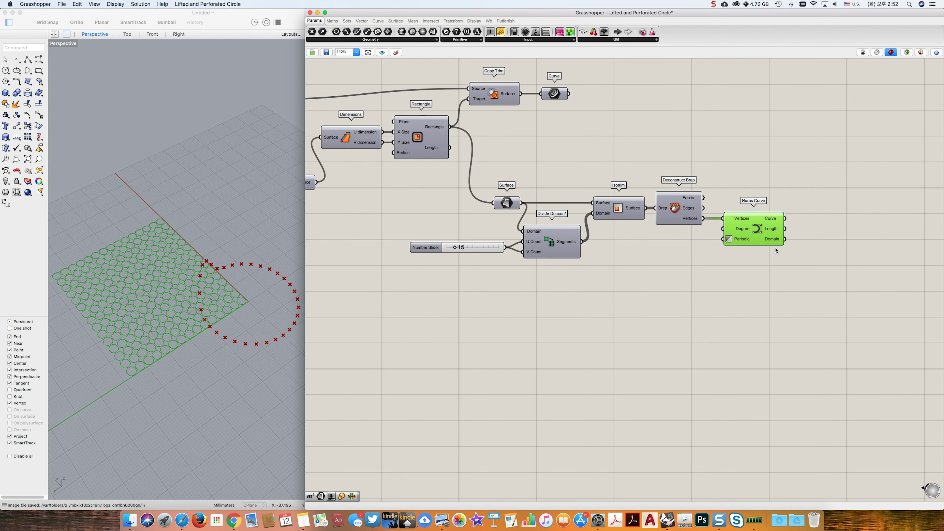
right_drag(784, 259, 751, 270)
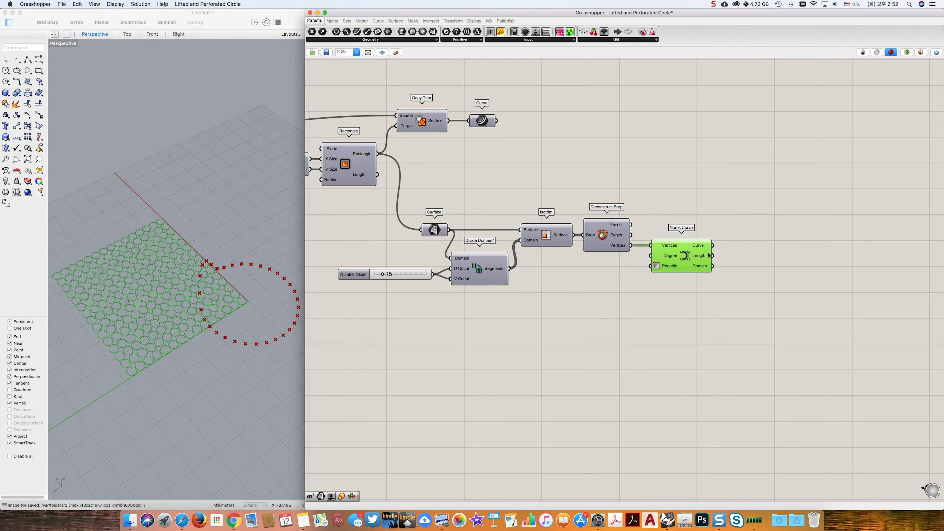
right_click(711, 245)
click(745, 273)
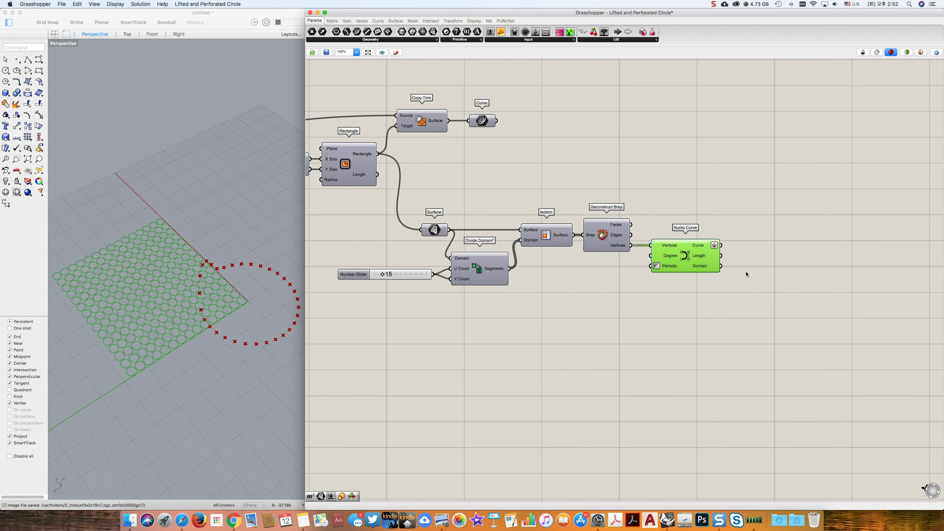
Add an Area component beside Nurbs Curve and connect the flattened Curve output to its Geometry input
double_click(747, 274)
text(rea)
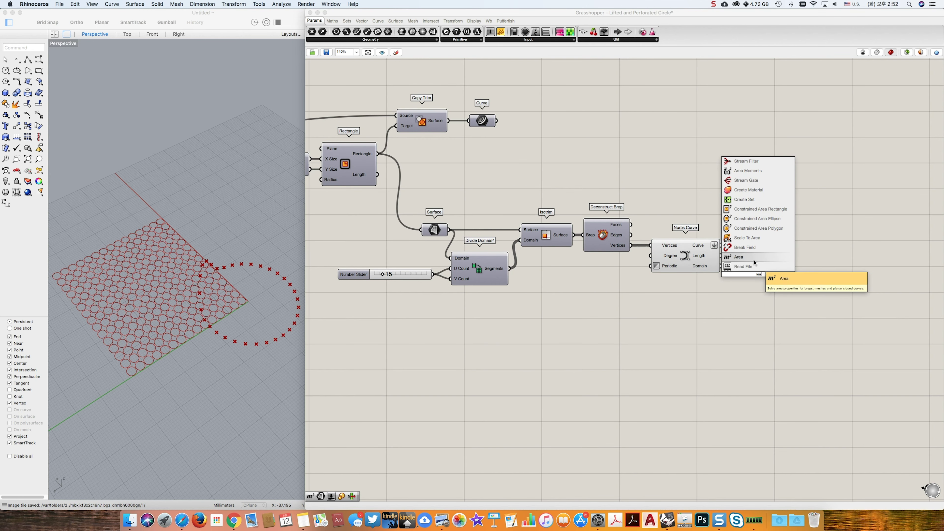
click(754, 259)
drag(721, 245, 770, 285)
right_drag(779, 238, 699, 235)
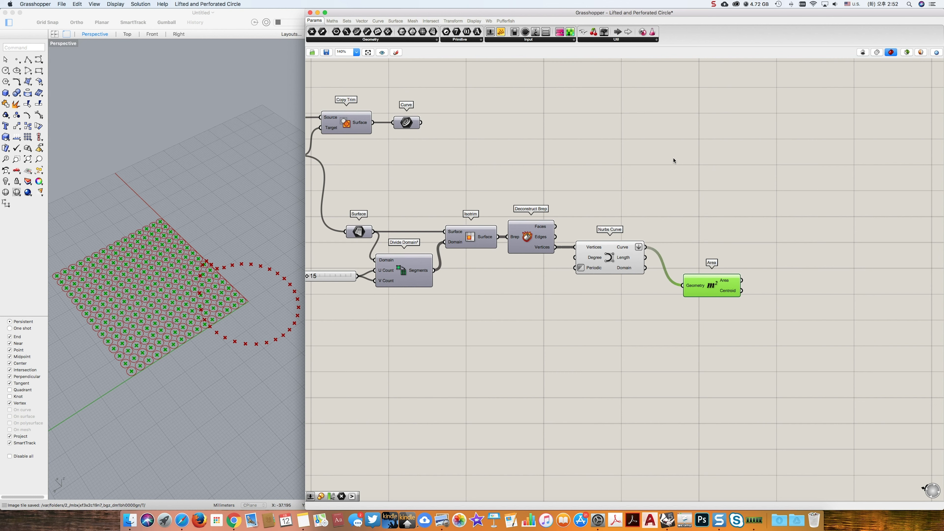
Add a second Area component above and connect the Curve parameter following Copy Trim to its Geometry input
click(674, 142)
double_click(662, 147)
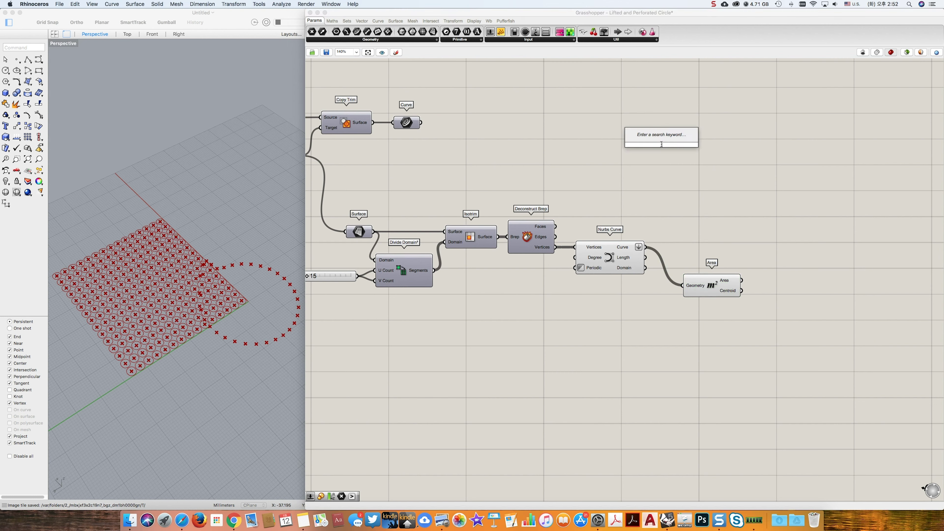
text(area)
key(Return)
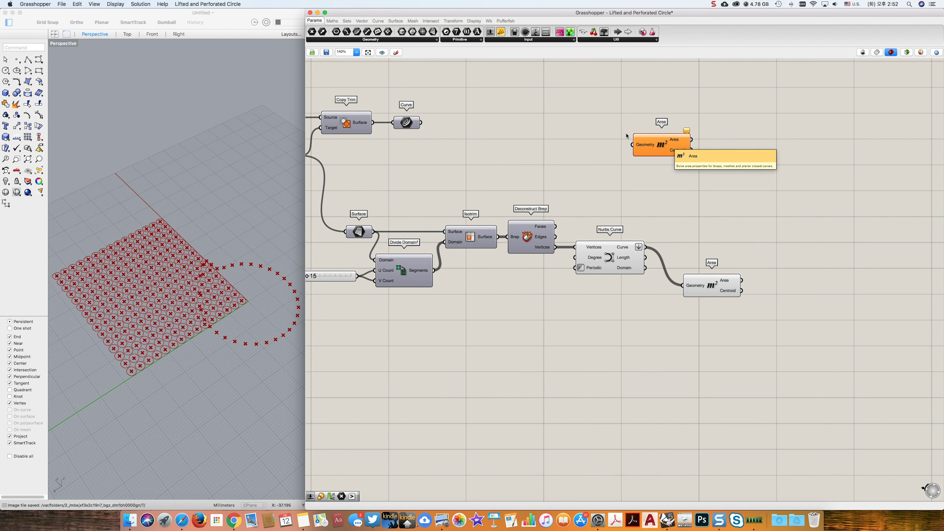
drag(421, 122, 658, 156)
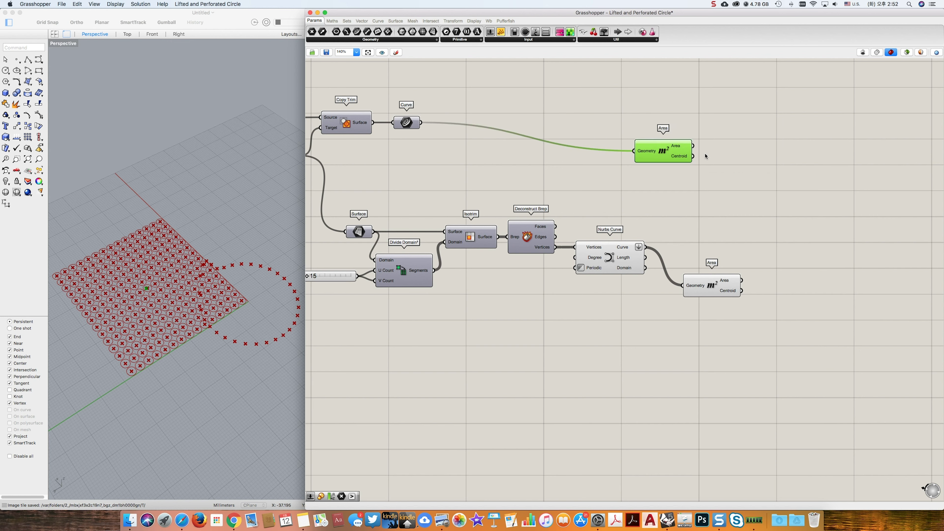
Add a Distance component, connecting the upper Area's Centroid to Point A and the lower Area's Centroid to Point B
click(746, 169)
double_click(742, 168)
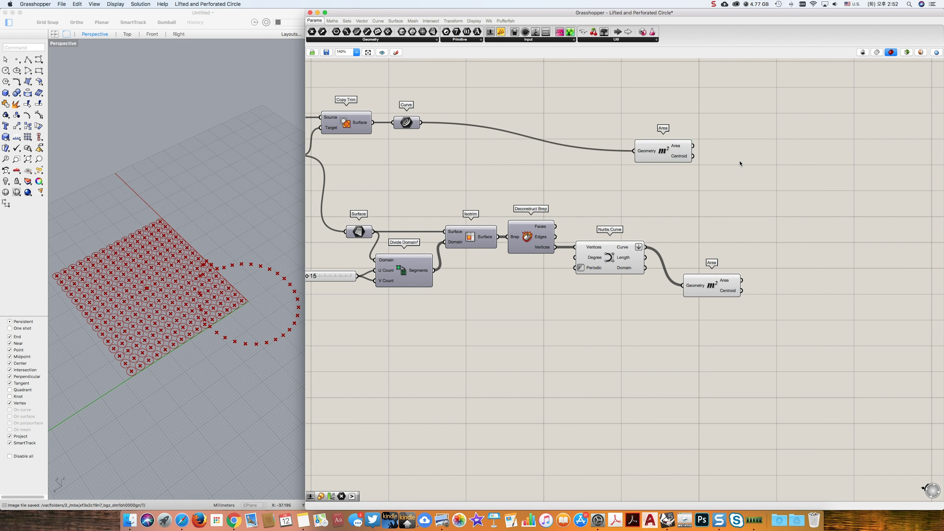
text(distan)
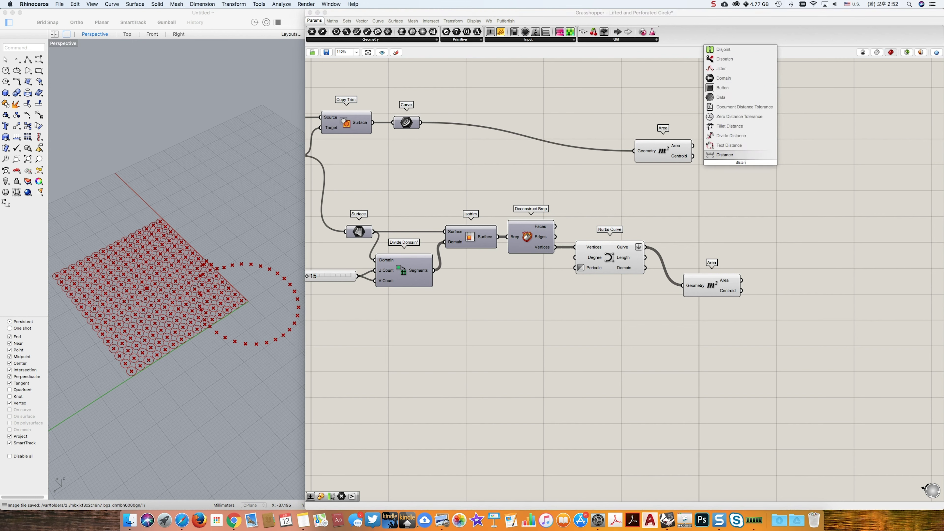
key(Return)
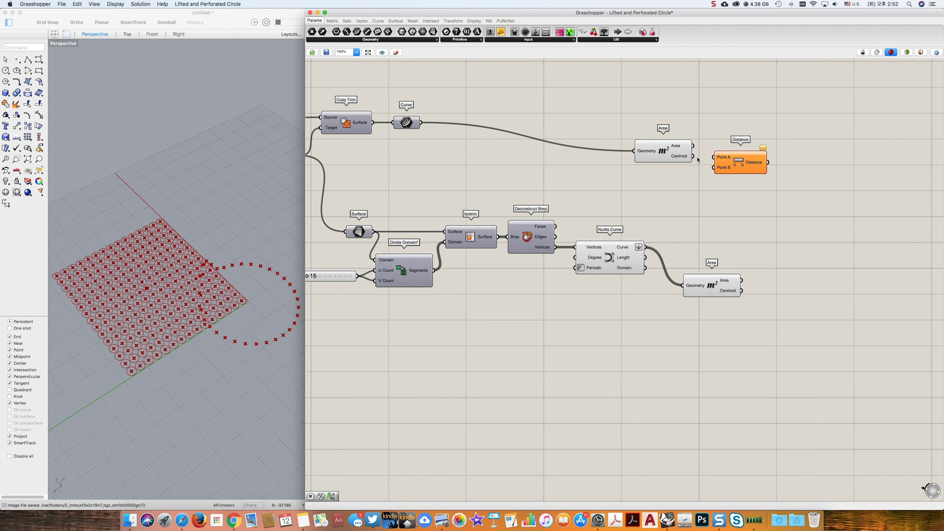
drag(694, 157, 710, 158)
drag(715, 168, 786, 161)
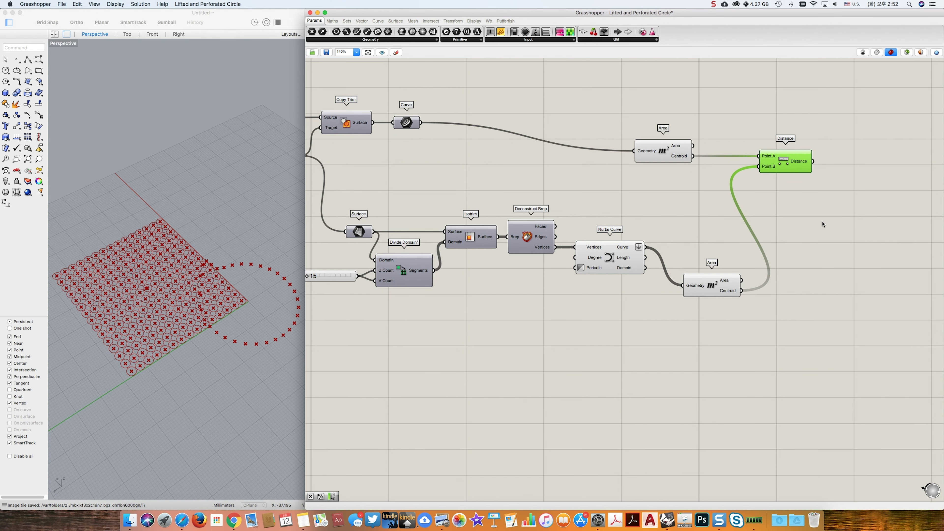
Add a Sort List component beside Distance and connect the Distance output to its Keys input
scroll(823, 224, right, 5)
scroll(791, 204, right, 4)
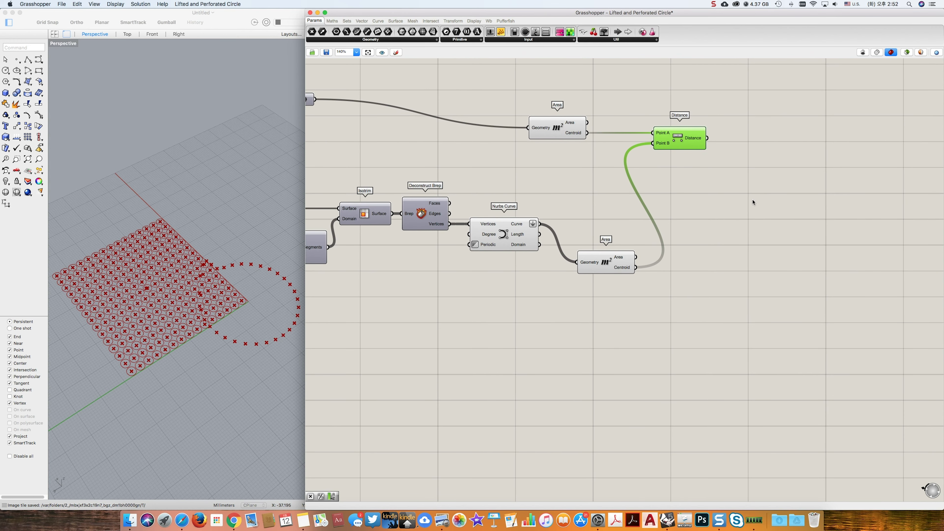
click(752, 203)
double_click(753, 202)
text(sort)
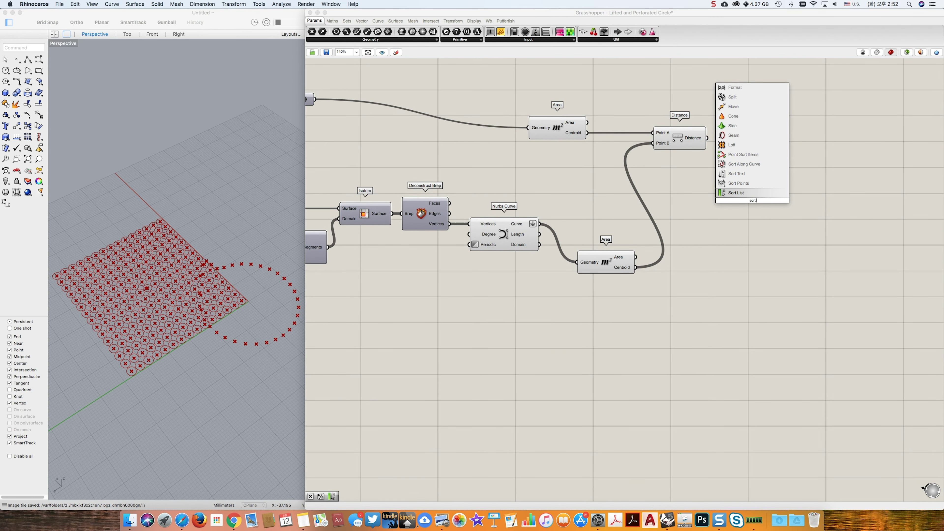
key(Return)
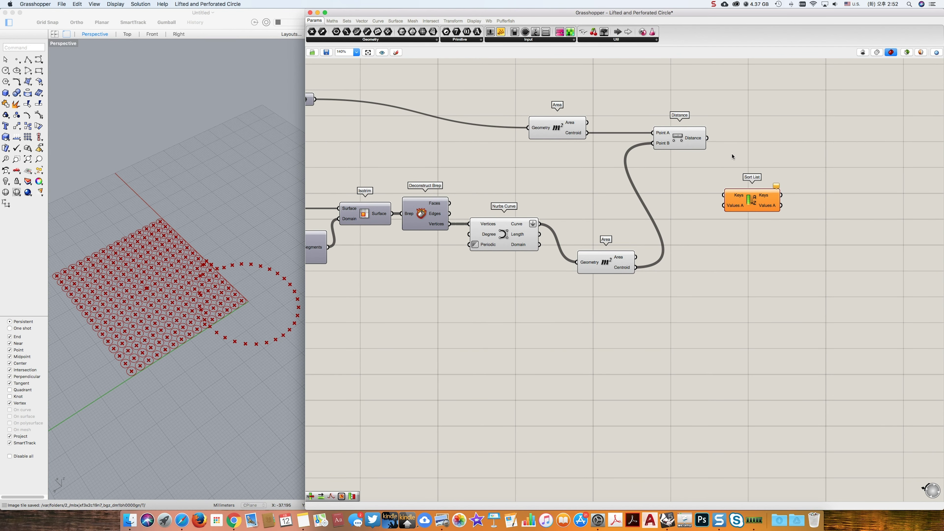
drag(707, 138, 723, 195)
Add a second values input to the Sort List component
scroll(745, 212, up, 5)
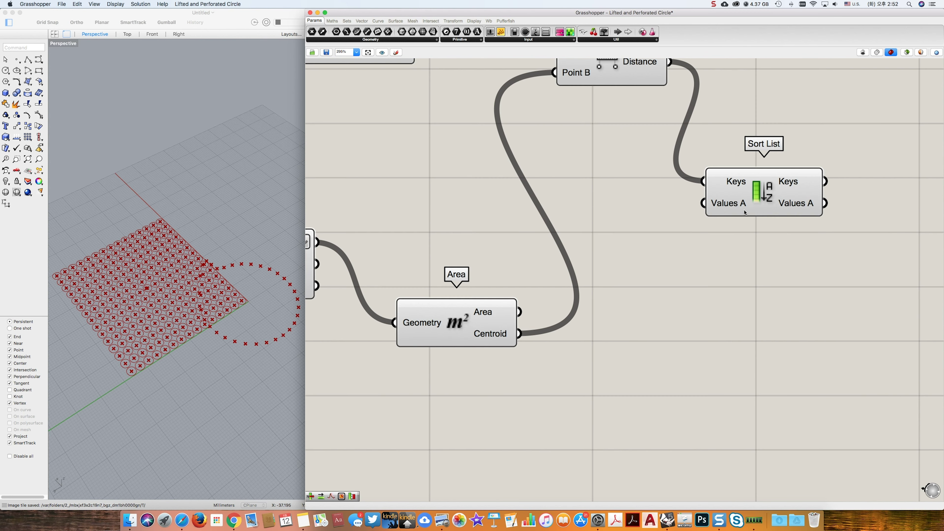
scroll(745, 213, up, 3)
click(752, 216)
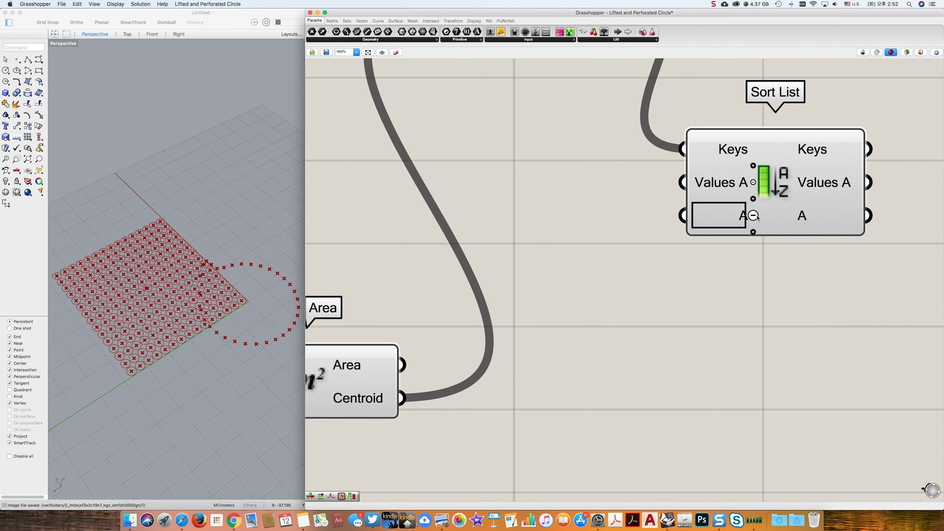
scroll(758, 218, down, 5)
Rename Sort List's two value inputs as A and B
click(745, 204)
right_click(745, 203)
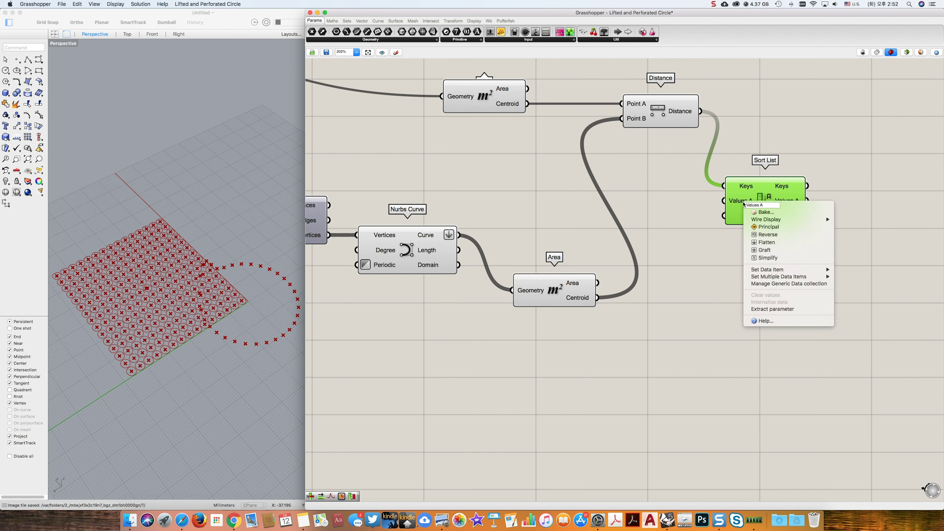
key(super+a)
text(A)
key(Return)
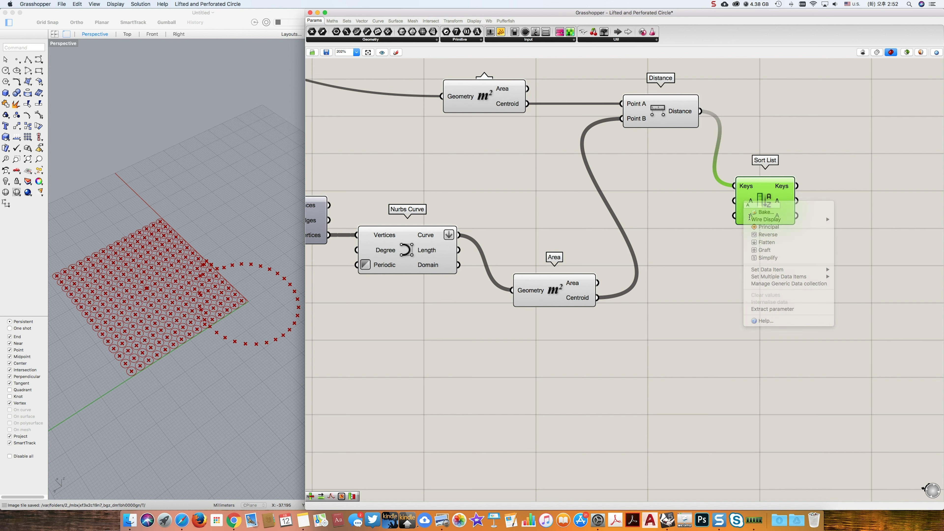
right_click(750, 215)
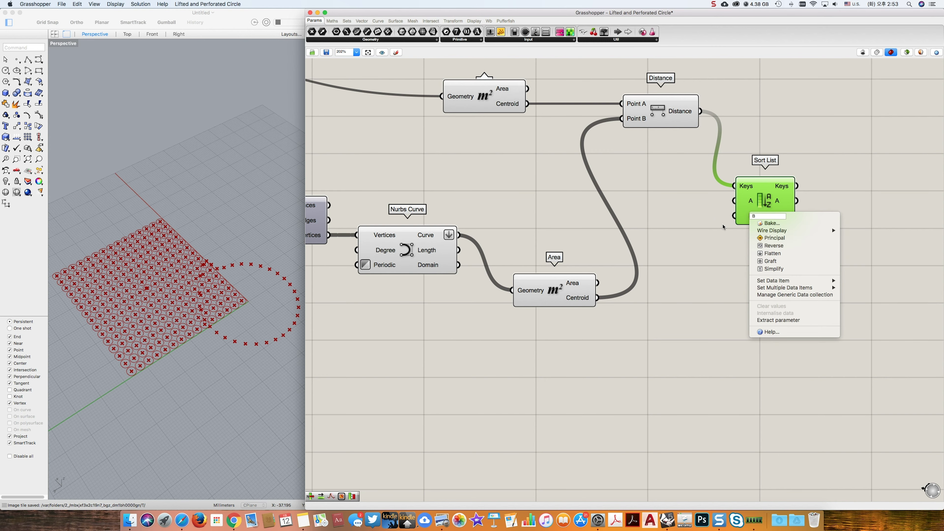
text(B)
key(Return)
Connect Nurbs Curve's Curve output to Sort List's A input and the lower Area's Centroid to its B input
scroll(706, 235, down, 3)
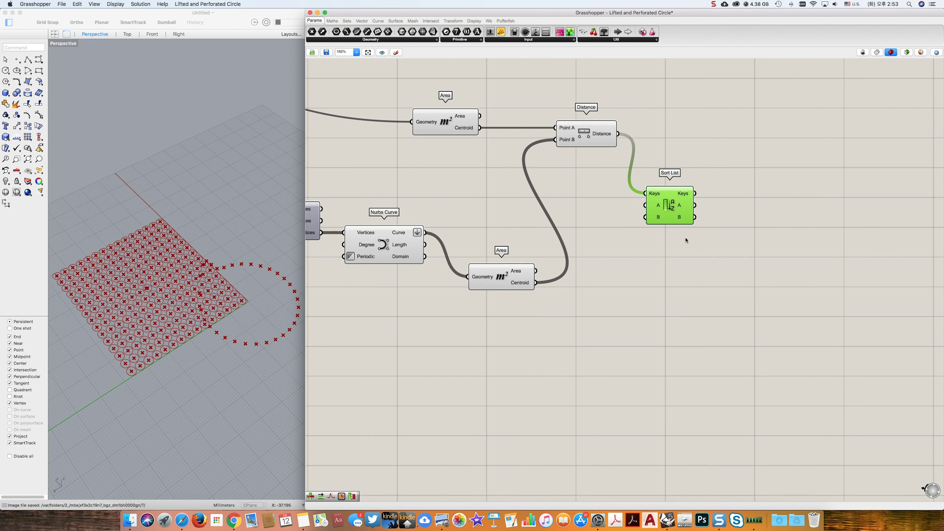
right_drag(686, 240, 618, 244)
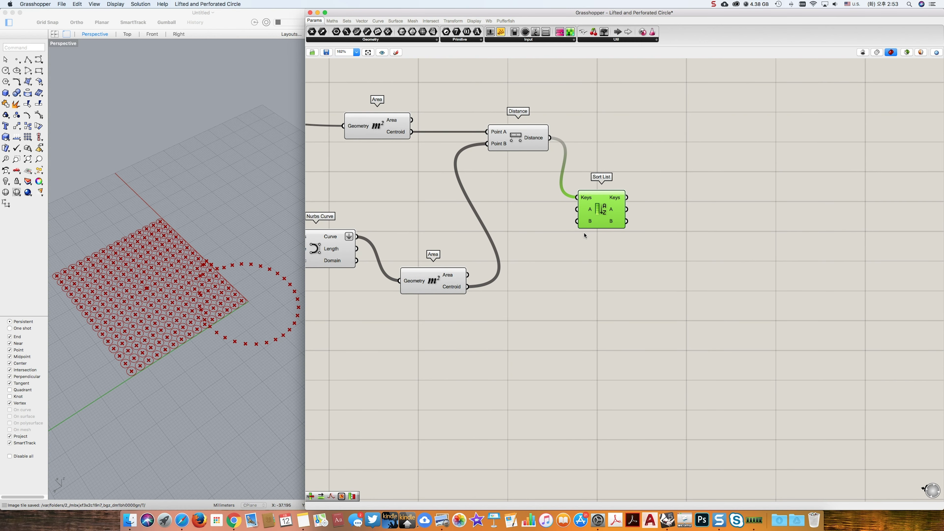
drag(357, 237, 468, 287)
drag(604, 217, 647, 220)
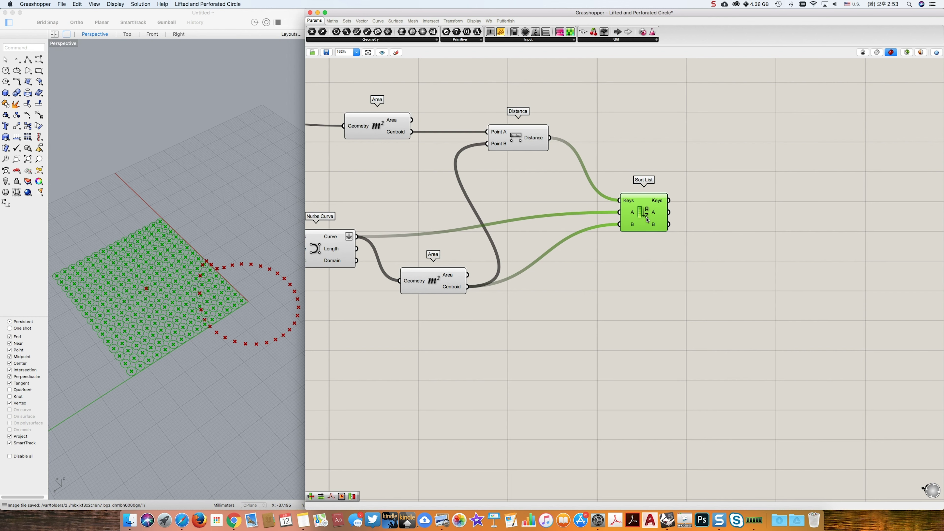
Add a Sub List component beside Sort List
double_click(731, 226)
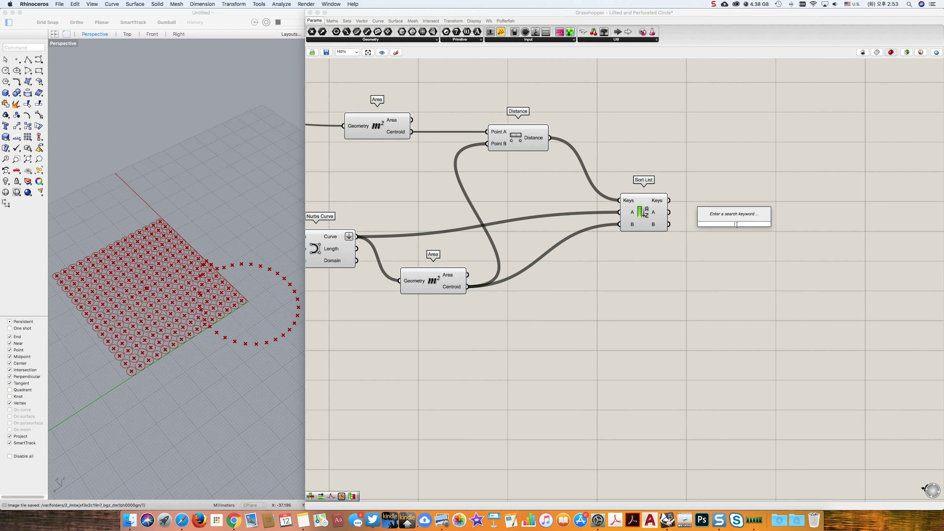
text(sublis)
key(Return)
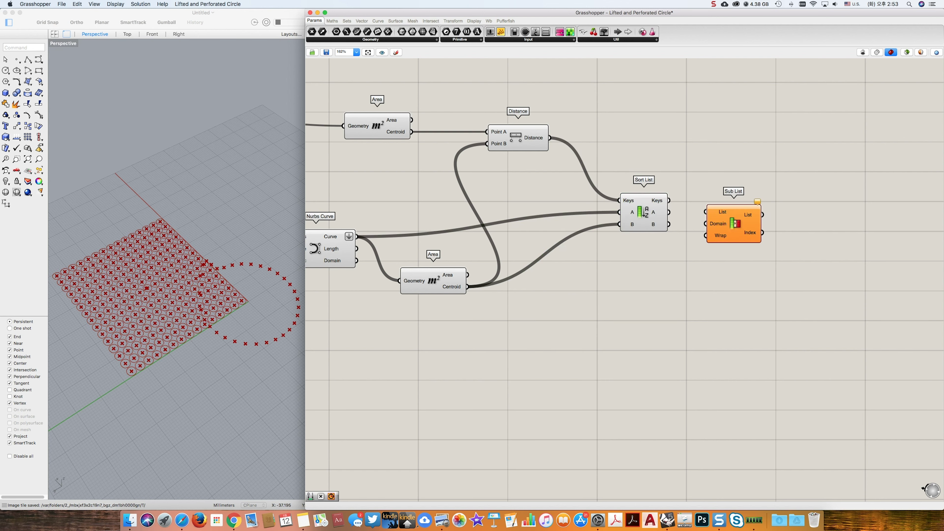
drag(746, 223, 784, 216)
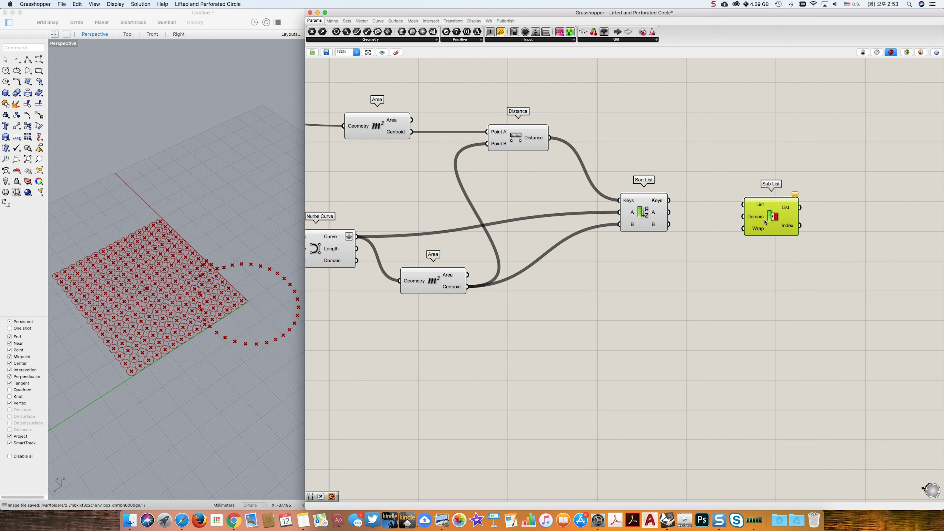
Place a copy of Sub List below the original and connect Sort List's A output to the upper Sub List's List input
key(ctrl+c)
key(ctrl+v)
drag(772, 305, 772, 369)
click(742, 301)
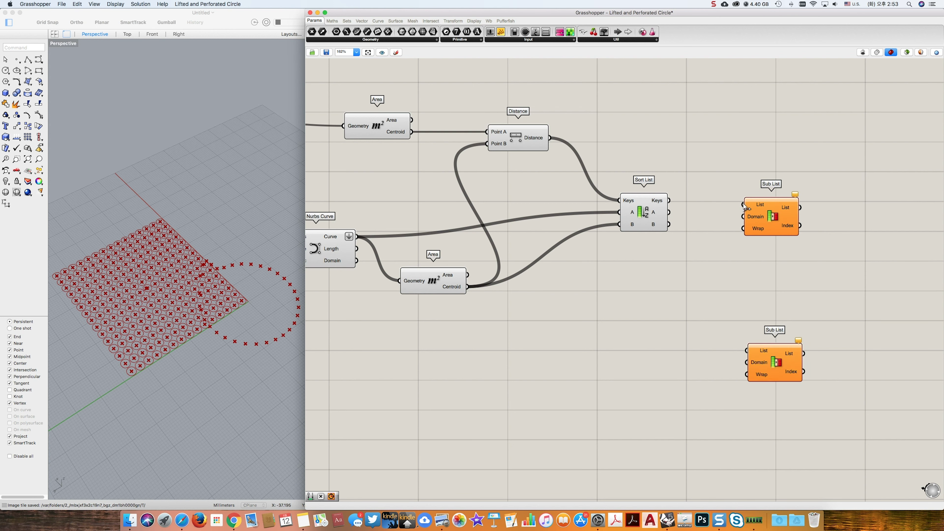
drag(743, 205, 669, 212)
drag(778, 221, 788, 229)
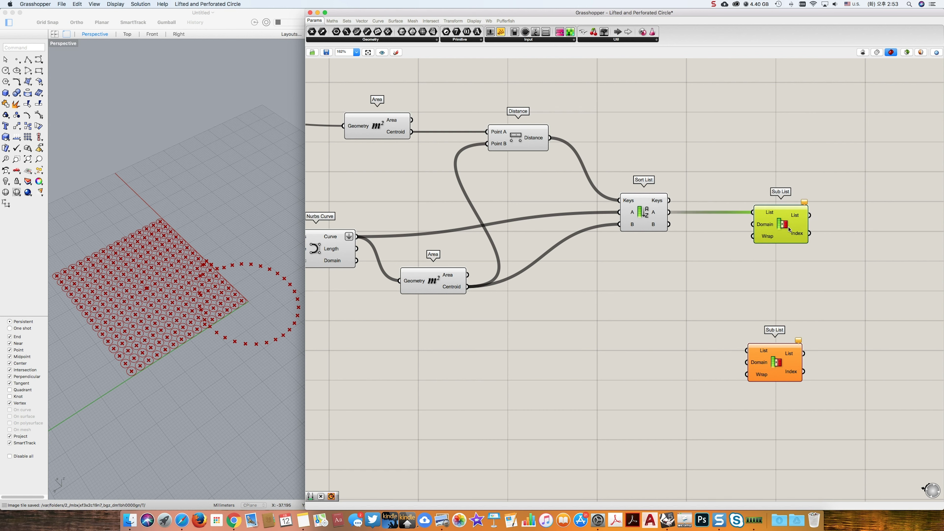
Add a List Length component and connect the lower Area's Centroid output to its List input
click(606, 322)
double_click(605, 321)
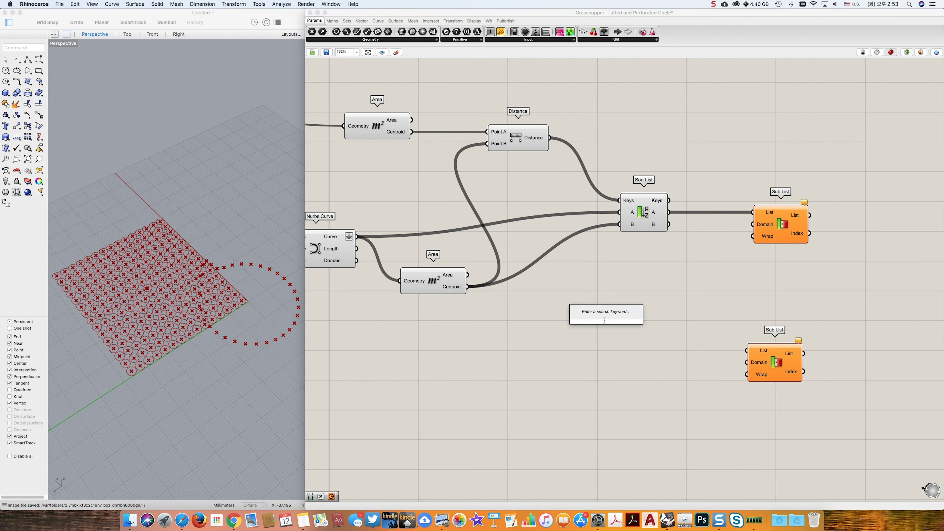
text(list len)
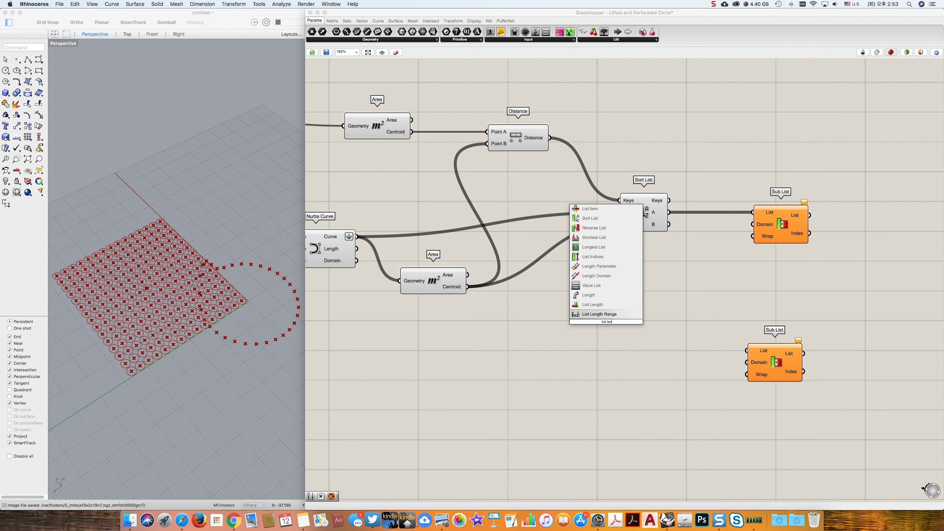
click(588, 304)
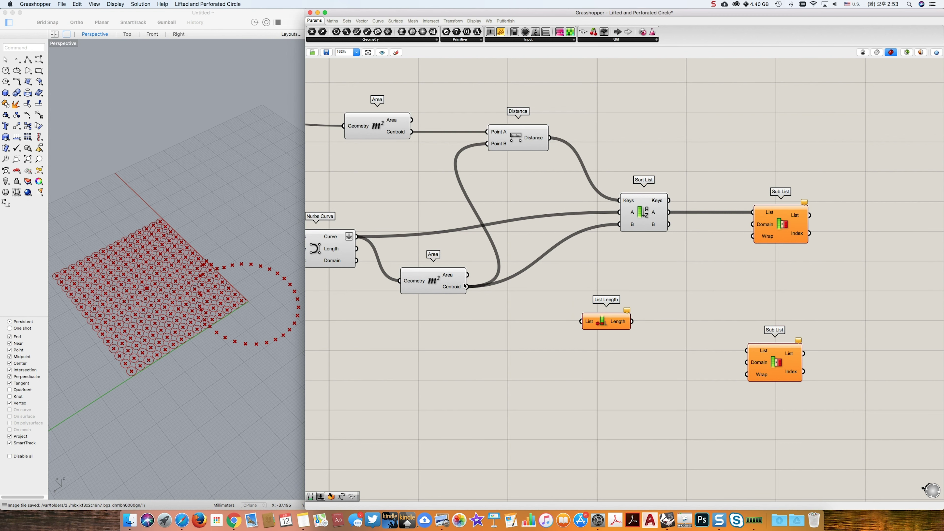
drag(473, 286, 570, 339)
Add a Multiplication component and connect List Length's Length output to its A input
double_click(639, 354)
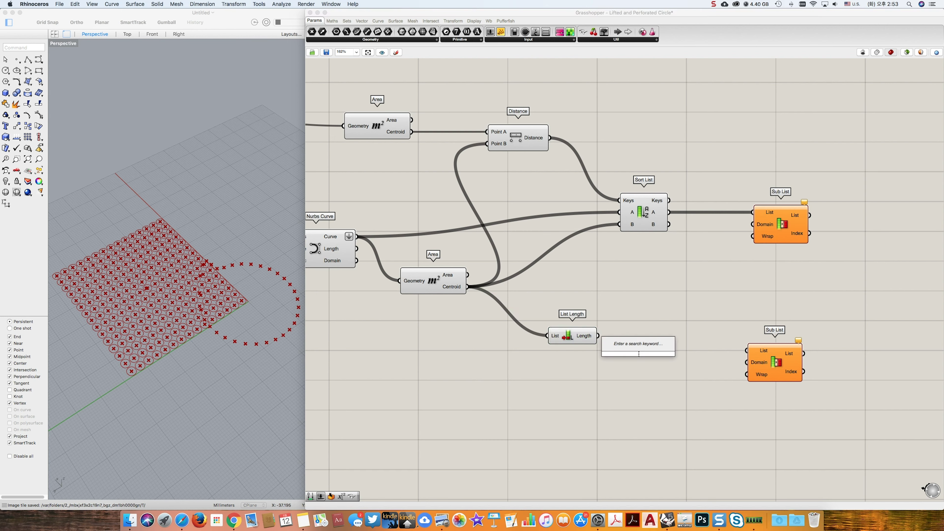
text(mult)
key(Return)
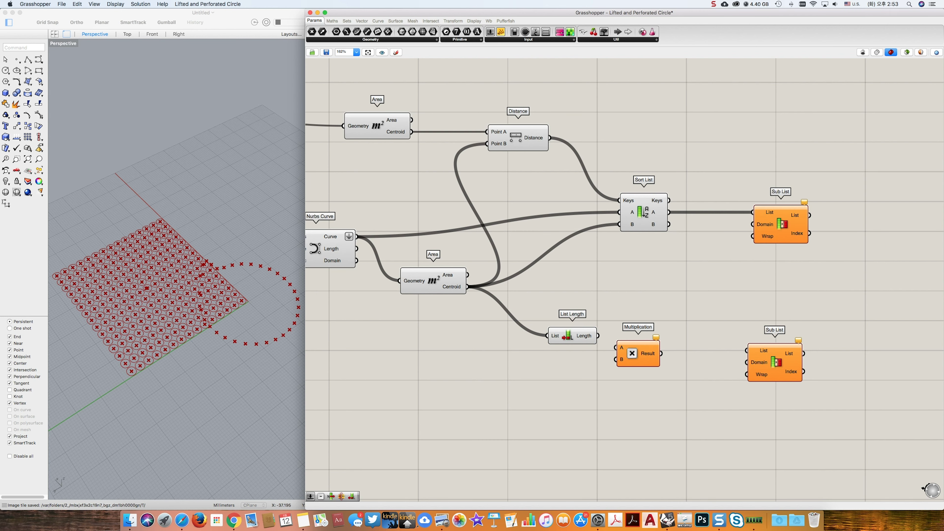
drag(600, 336, 616, 347)
Create a number slider set to 0.5, connect it to Multiplication's B input and place it beside the component
double_click(556, 370)
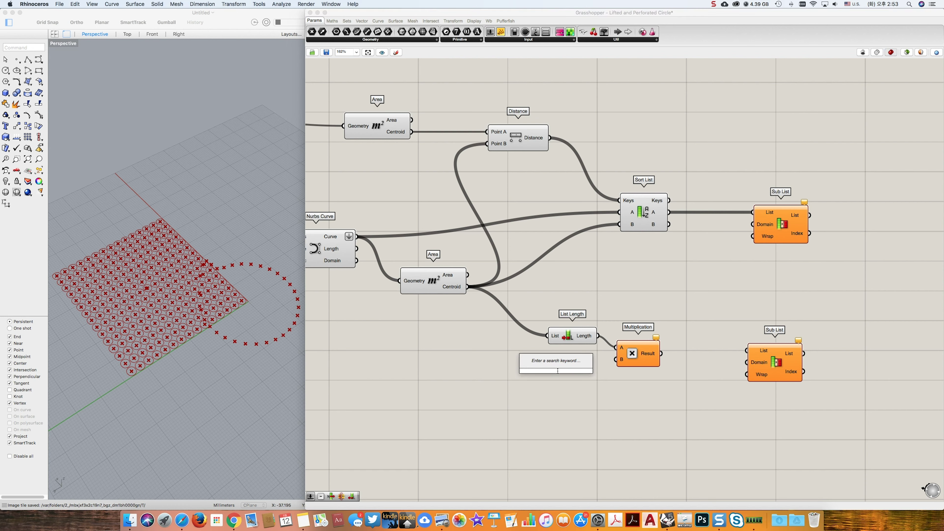
text(0.5)
key(Return)
drag(623, 360, 611, 371)
drag(520, 370, 501, 365)
click(639, 357)
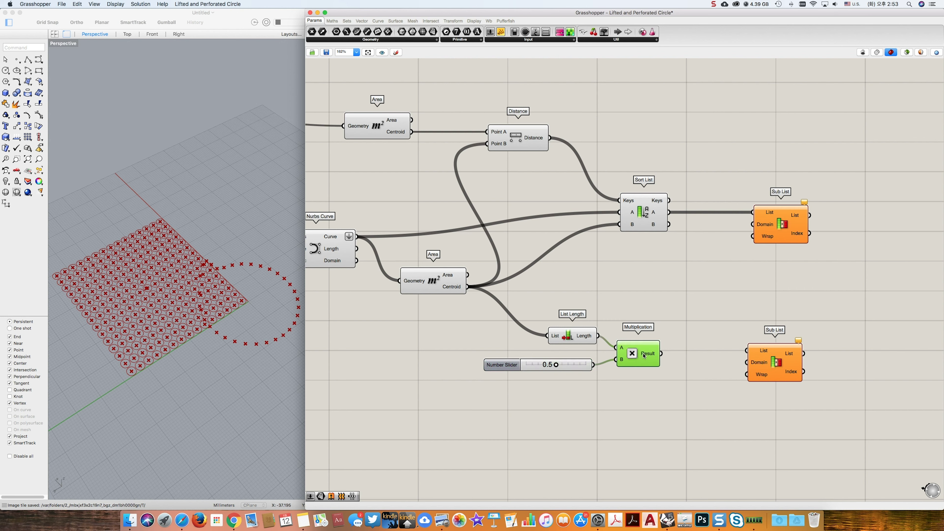
Connect Multiplication's Result to the Domain inputs of both Sub Lists, and Sort List's B output to the lower Sub List's List input
click(683, 352)
drag(678, 360, 792, 356)
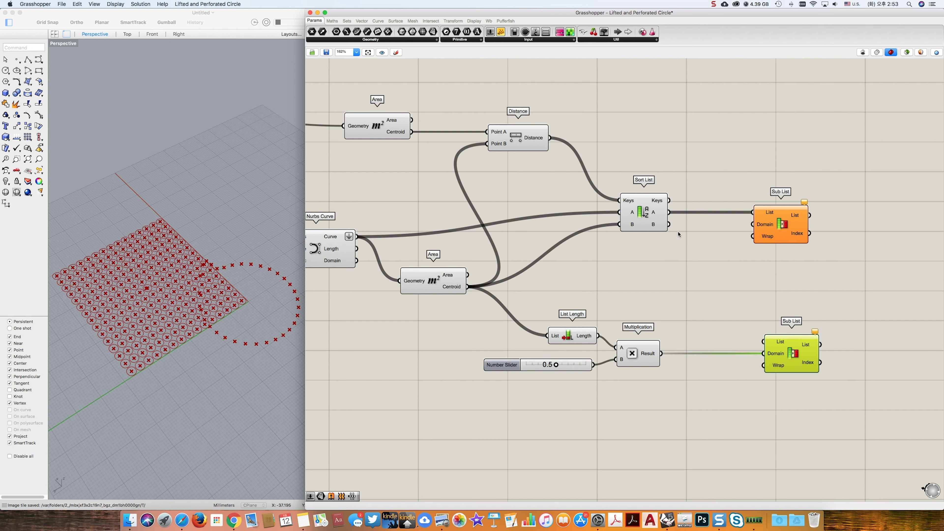
drag(669, 224, 766, 345)
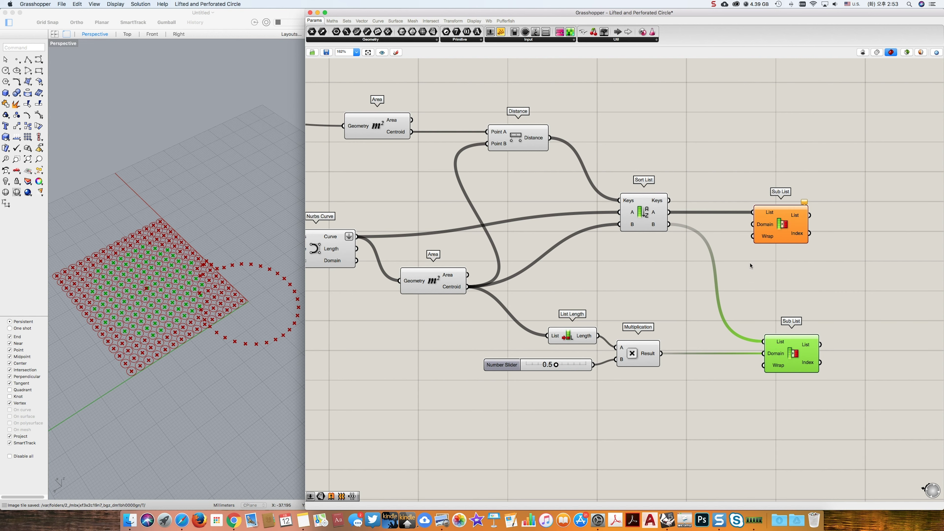
drag(754, 229, 661, 355)
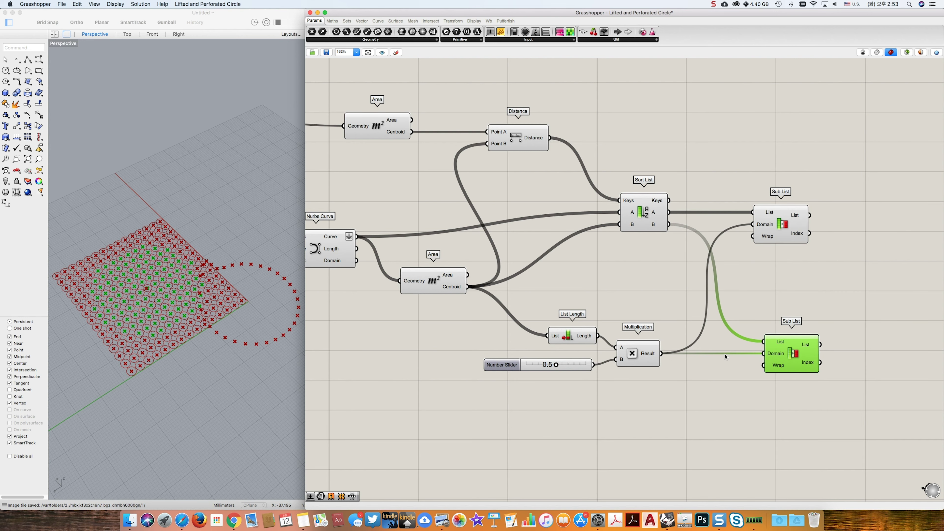
Add a Scale component, connecting the upper Sub List's List output to Geometry and the lower one's to Center
right_drag(725, 356, 604, 320)
click(789, 242)
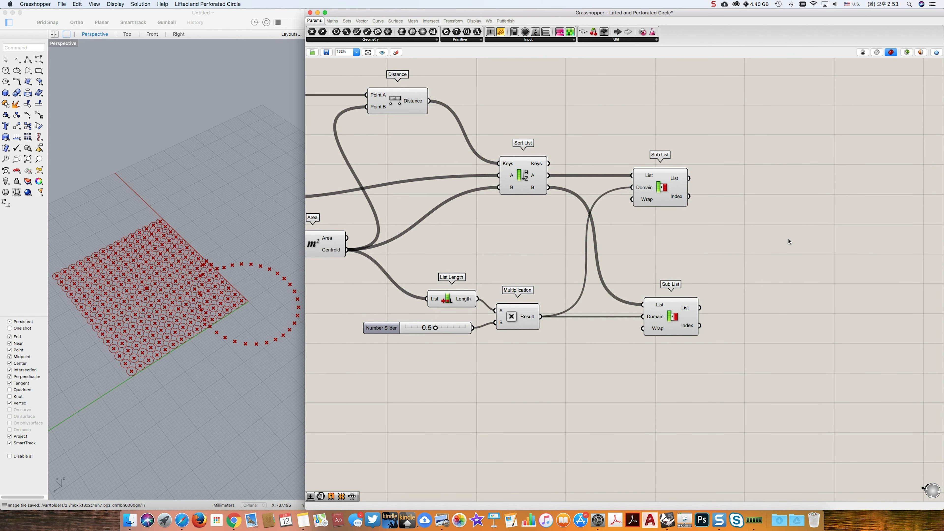
click(761, 243)
double_click(768, 239)
text(sca)
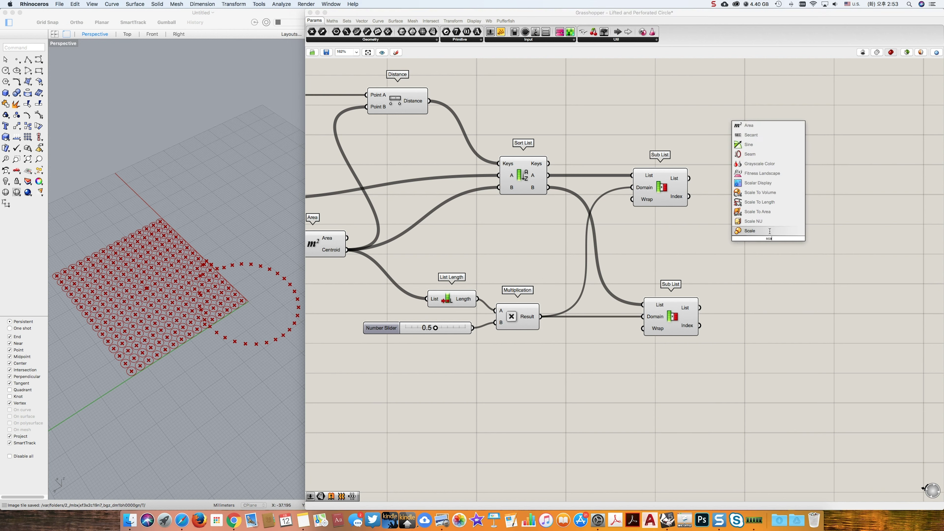
click(770, 231)
drag(689, 178, 701, 321)
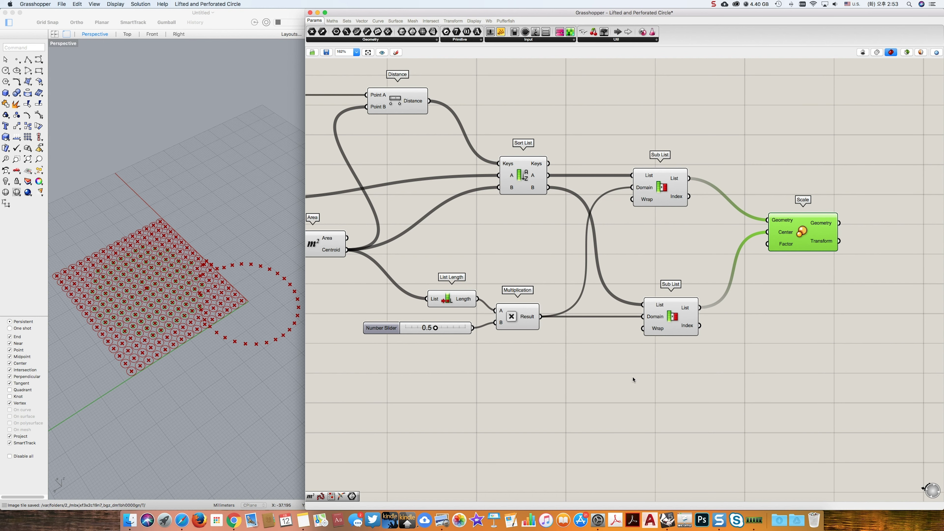
Turn off the preview of the components from Area and Distance through both Sub Lists, and highlight Scale's result
drag(711, 376, 334, 96)
click(140, 3)
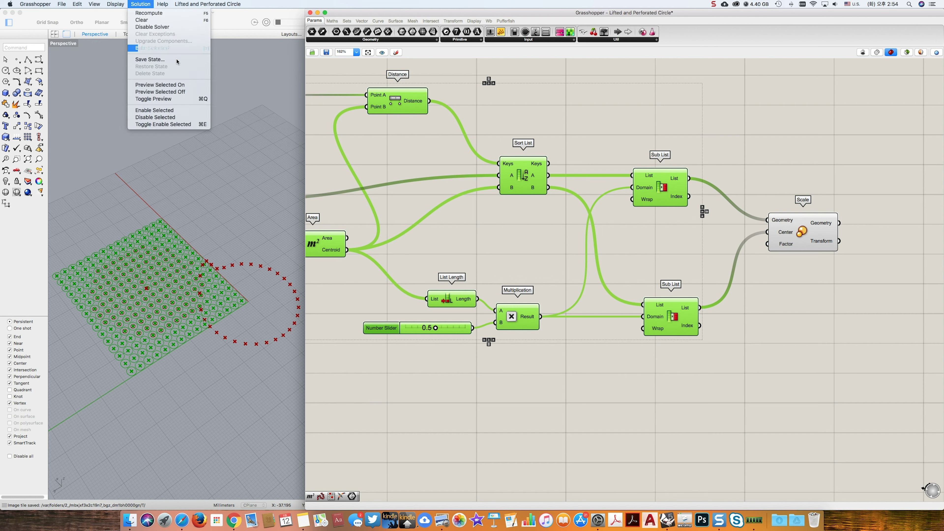
click(189, 94)
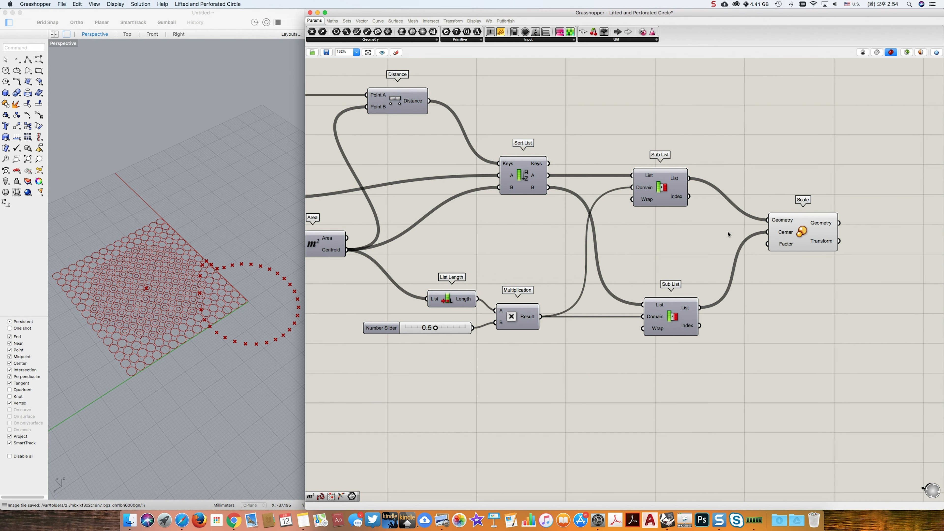
click(783, 235)
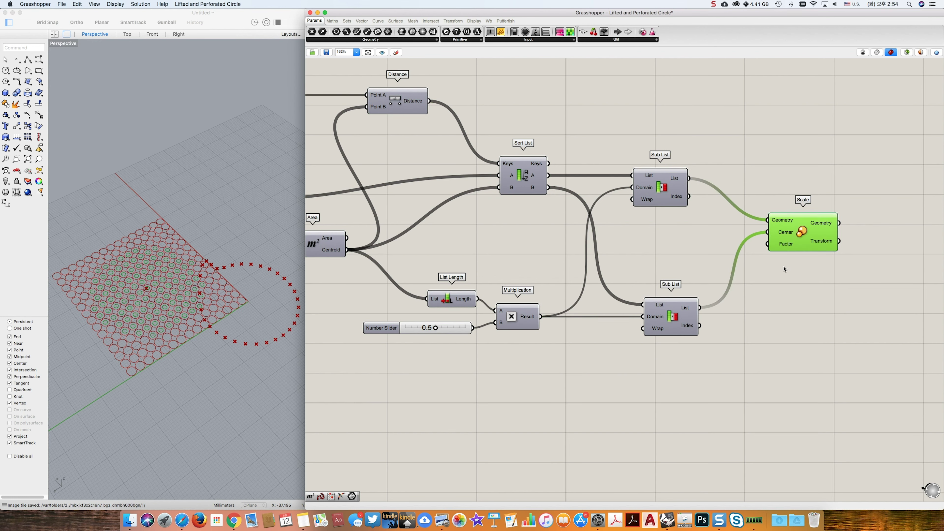
Add a Range component below the Sub Lists and connect its Range output to Scale's Factor input
click(755, 341)
double_click(755, 341)
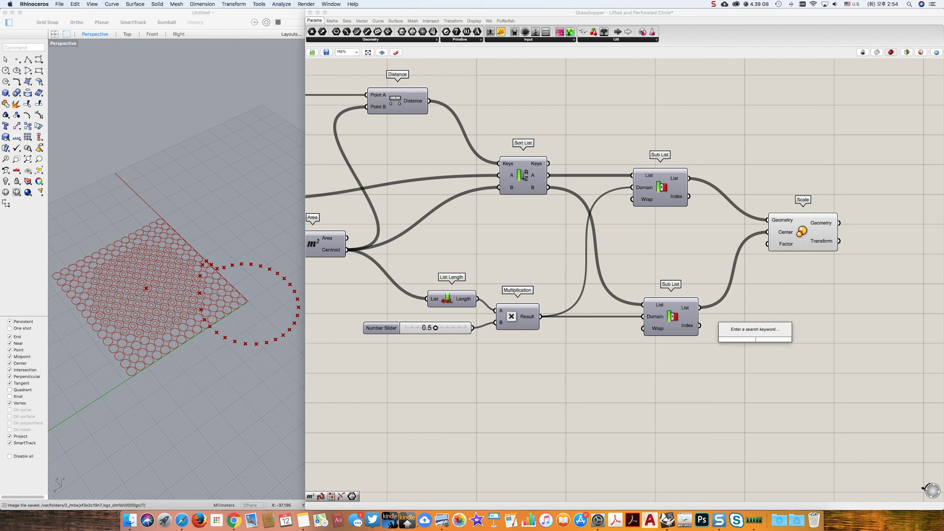
text(ran)
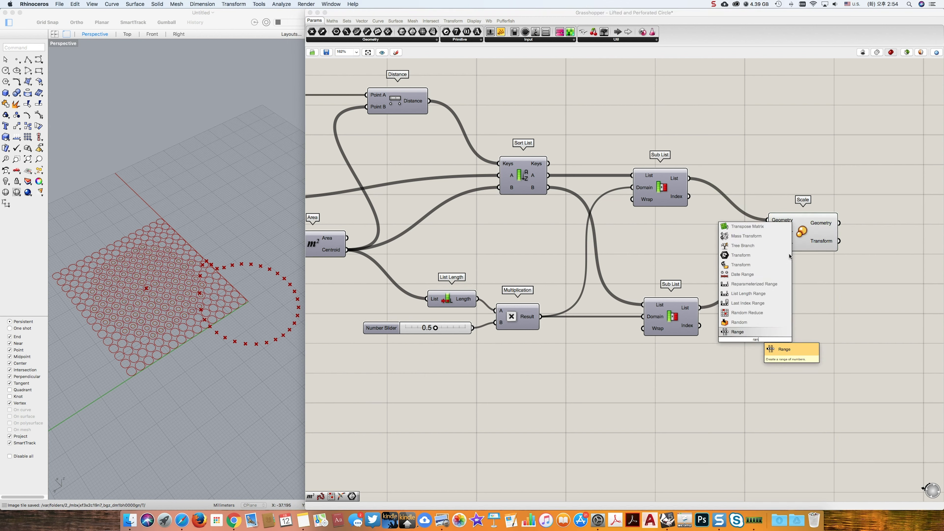
key(Return)
drag(768, 244, 749, 379)
Add a Construct Domain component and connect its Domain output to Range's Domain input
double_click(625, 377)
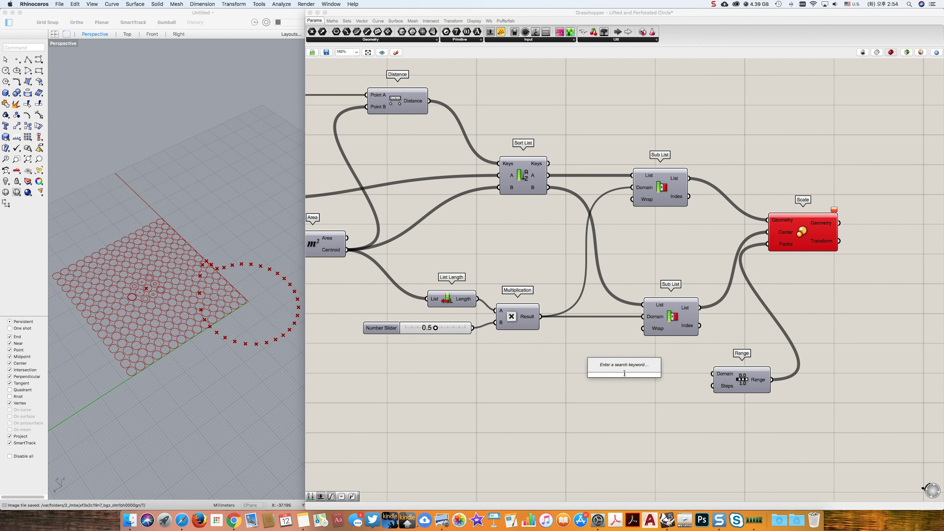
text(construct do)
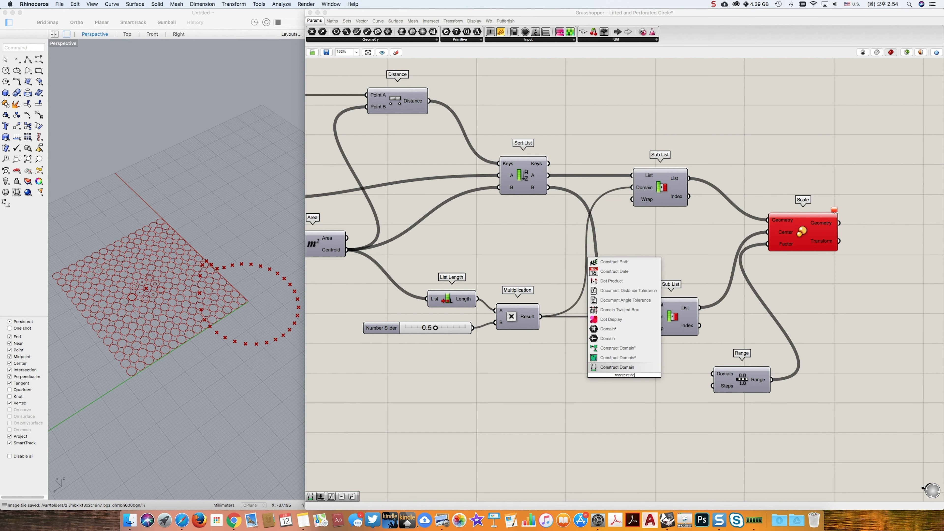
key(Return)
drag(716, 376, 648, 376)
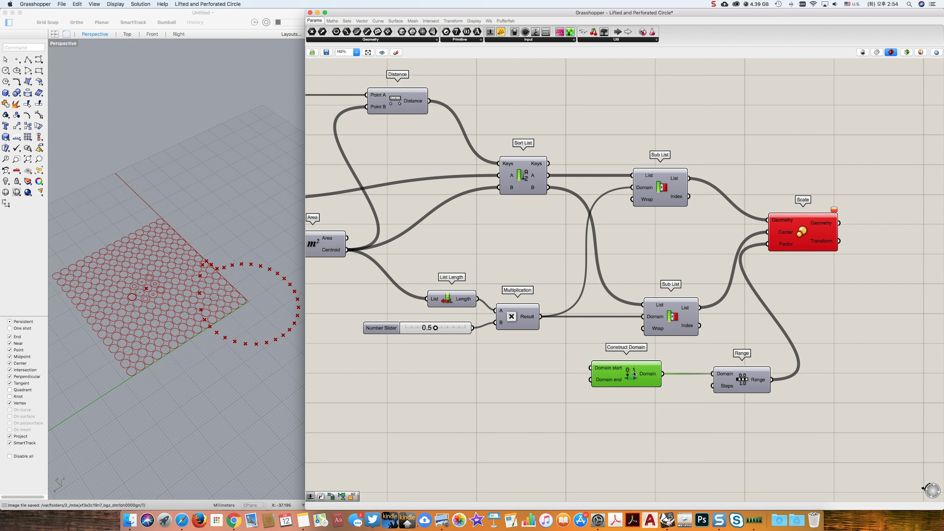
Create a number slider set to 0.9 and connect it to Construct Domain's Domain start input
double_click(525, 374)
text(0.9)
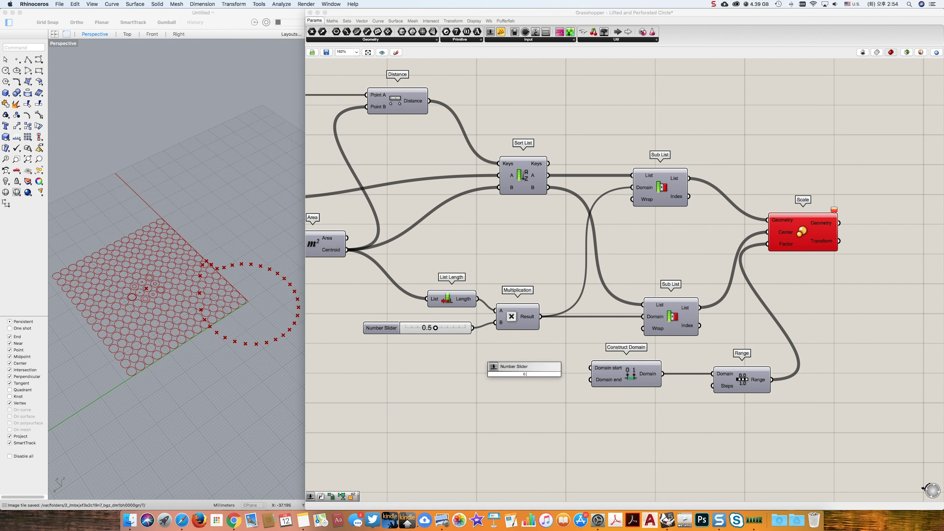
key(Return)
drag(591, 368, 522, 370)
Create a number slider set to 0.1, connect it to Domain end and align it under the 0.9 slider
double_click(529, 389)
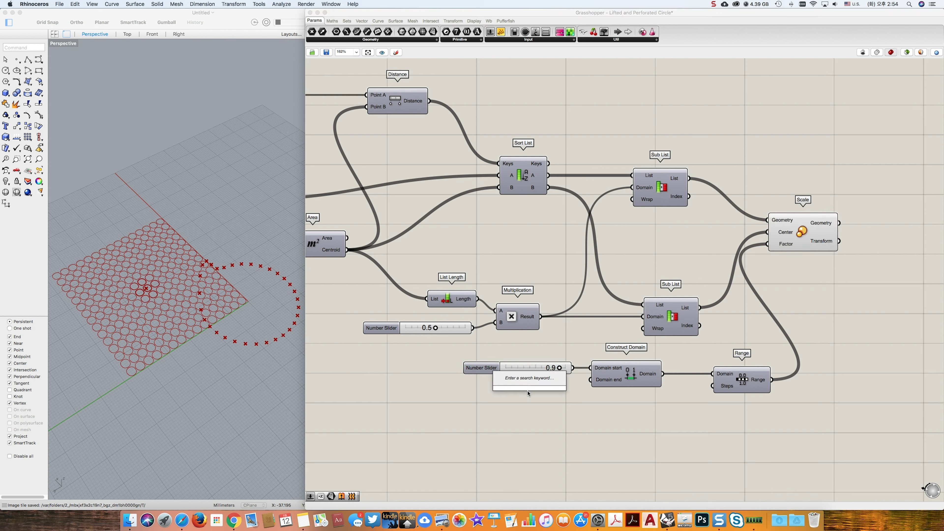
text(0.1)
key(Return)
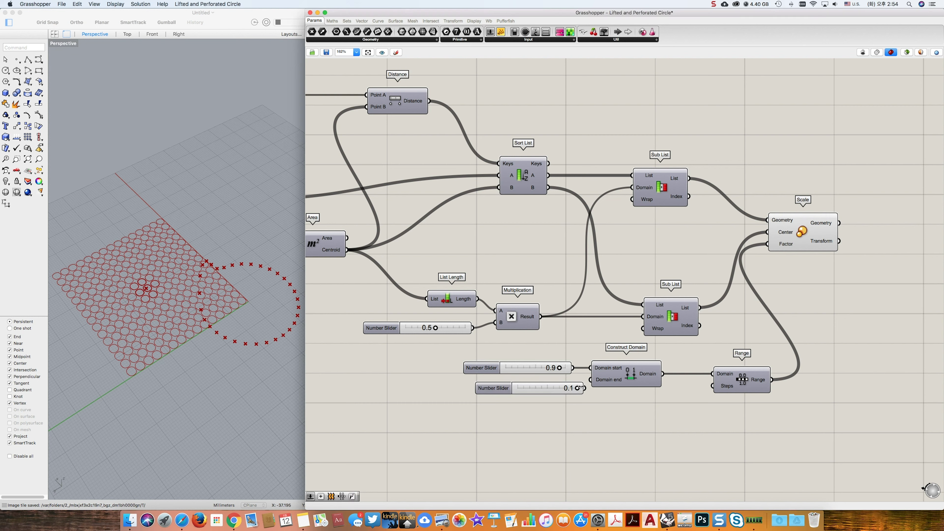
drag(583, 387, 523, 386)
click(537, 387)
Add a List Length component fed by the lower Sub List's List output and connect its Length to Range's Steps input
drag(731, 383, 766, 383)
click(707, 399)
double_click(707, 400)
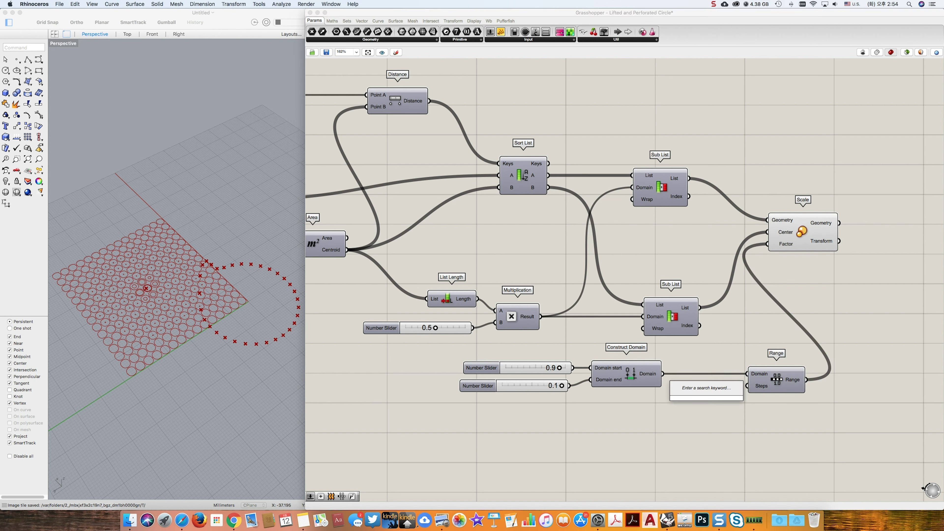
text(list)
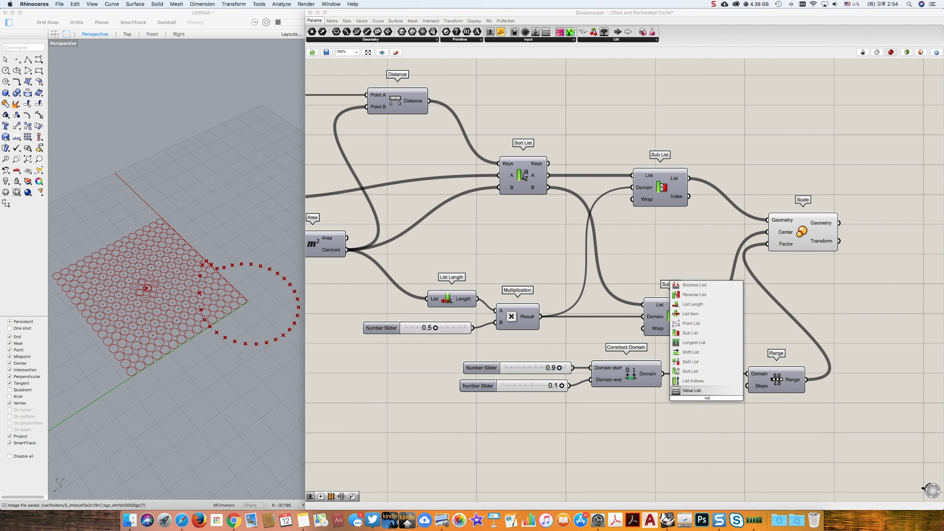
text( len)
key(Up)
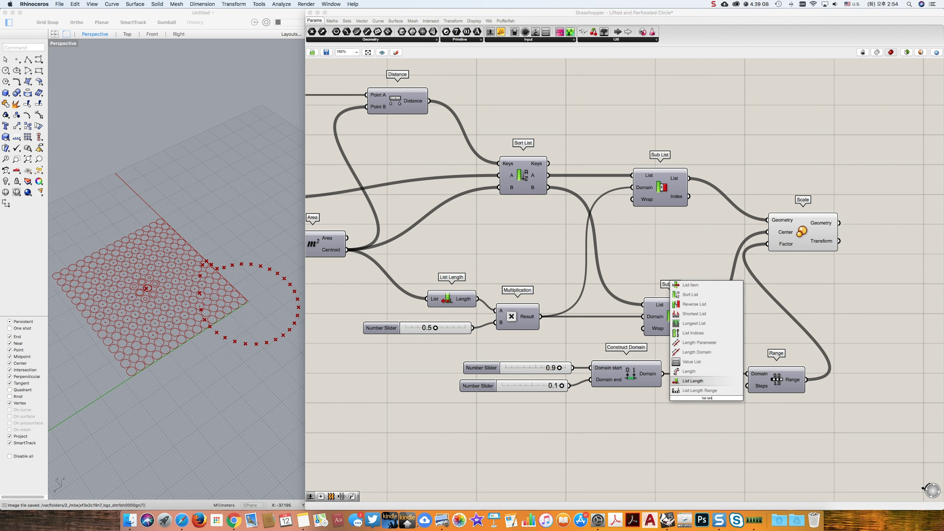
key(Return)
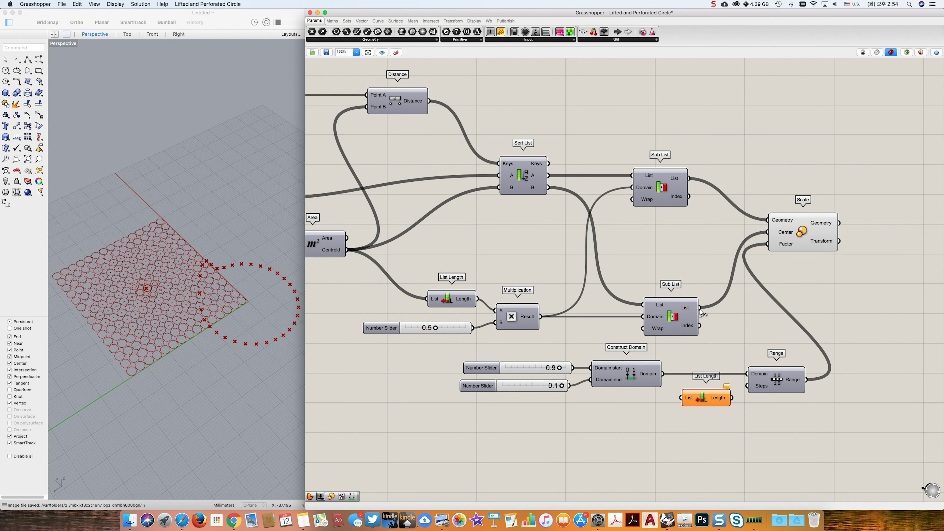
drag(700, 308, 681, 398)
drag(747, 386, 732, 398)
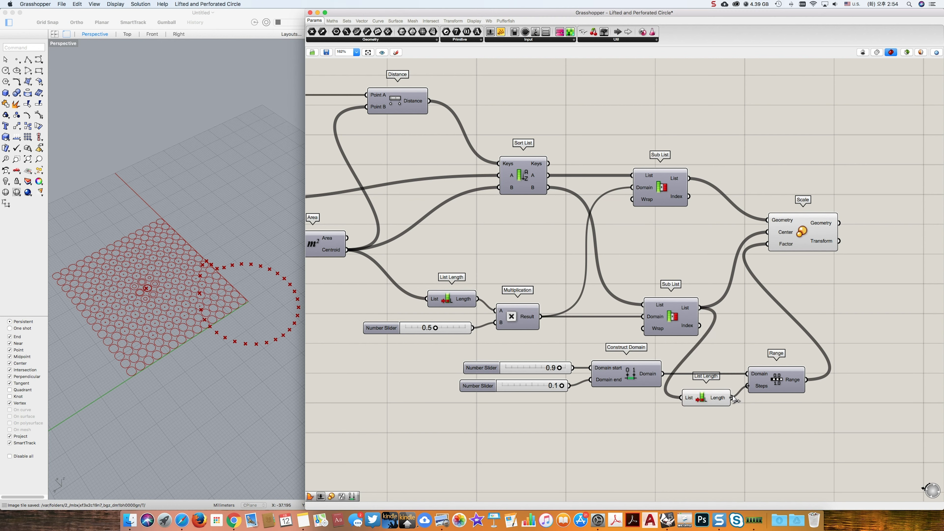
Tidy the positions of Range and its List Length, and highlight Scale's circles to inspect them in the viewport
drag(775, 378, 797, 377)
drag(712, 395, 733, 357)
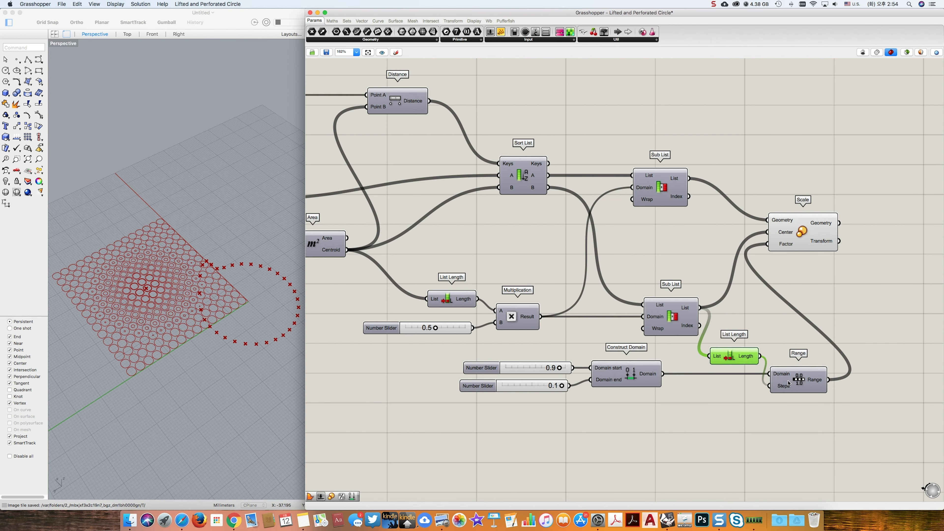
click(804, 230)
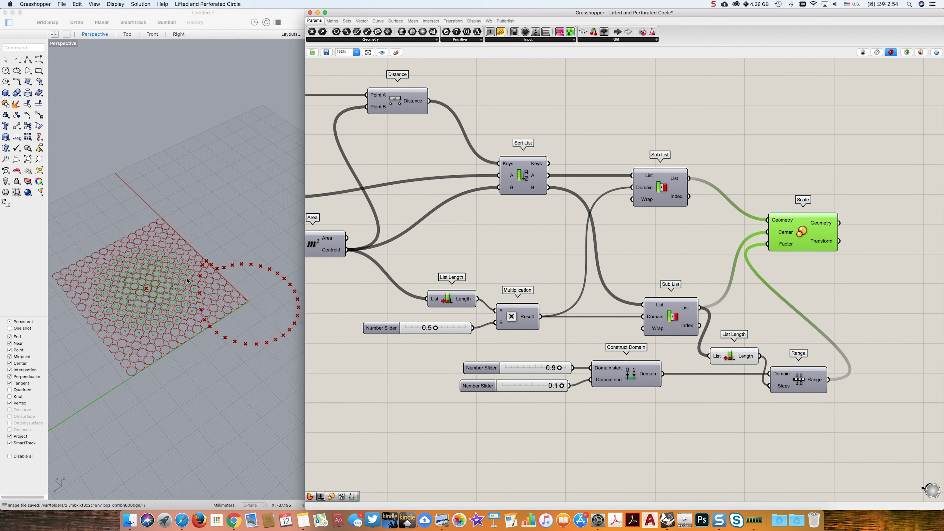
scroll(144, 292, up, 5)
scroll(150, 288, down, 8)
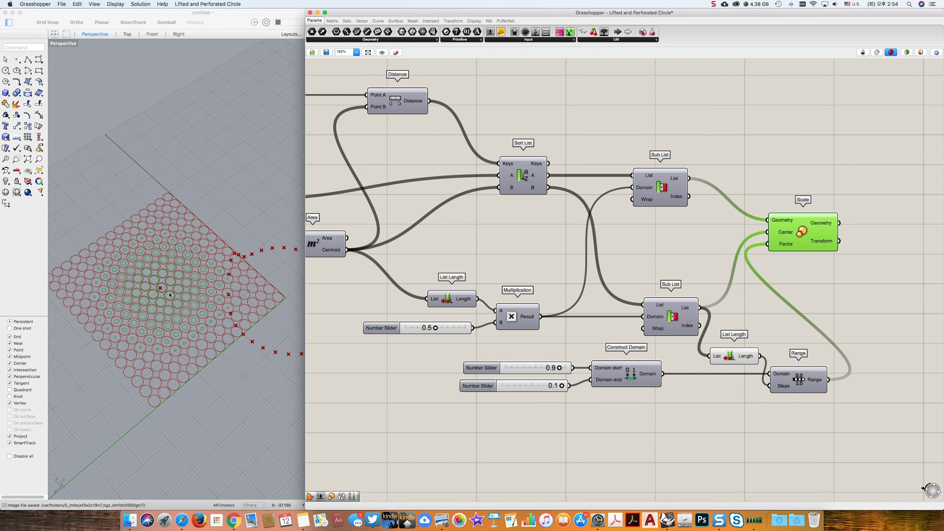
scroll(172, 293, up, 2)
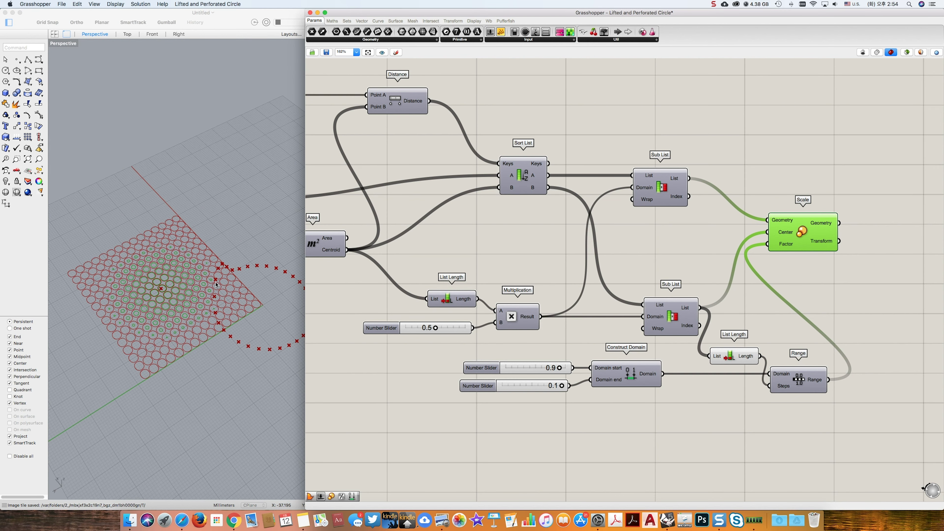
Add a Boundary Surfaces component beside Scale
right_drag(878, 178, 847, 182)
double_click(847, 182)
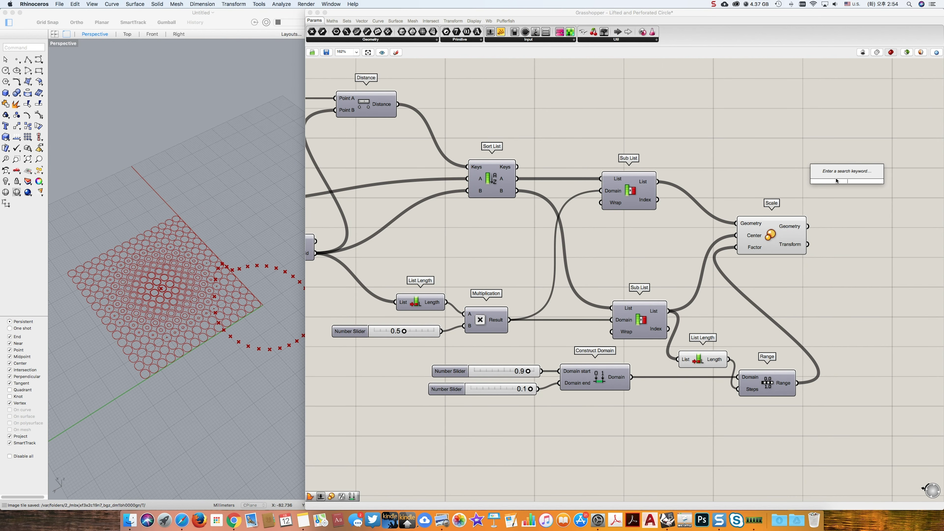
text(boun)
key(Return)
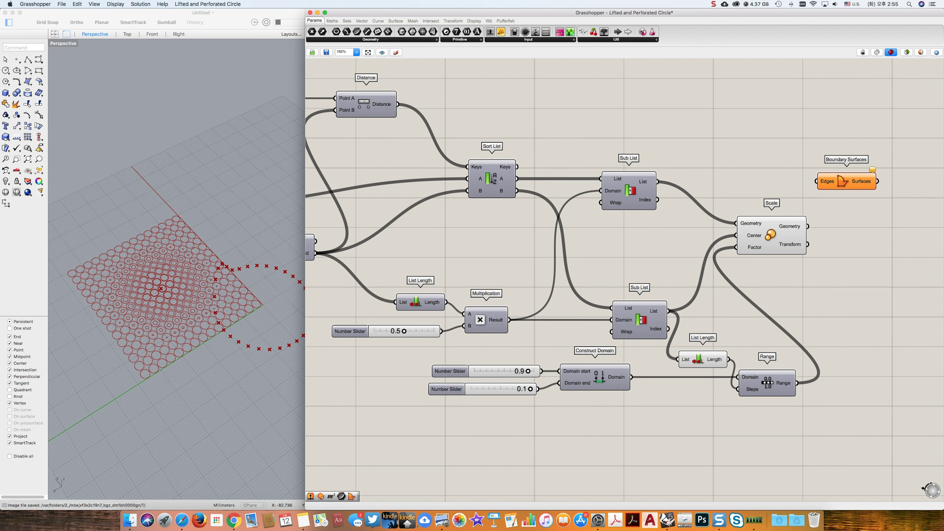
Feed Scale's Geometry output into the Boundary Surfaces Edges input, reposition the component and flatten Edges
drag(817, 182, 872, 124)
right_click(856, 126)
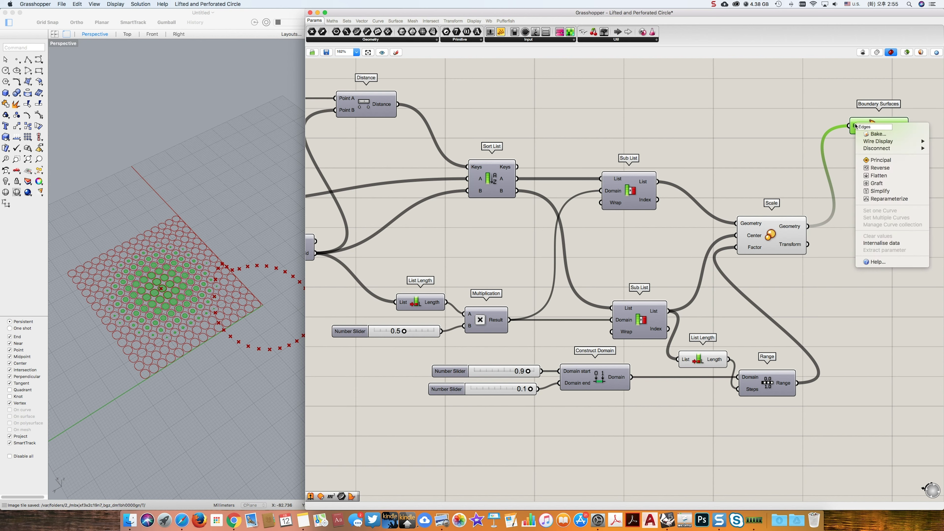
click(878, 175)
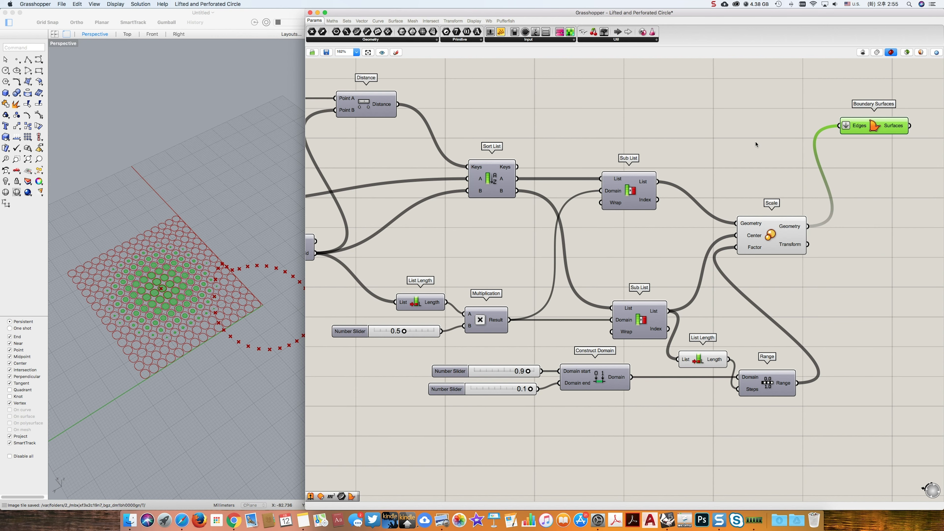
Add the outline Curve parameter as a second source for Boundary Surfaces' Edges and move that parameter closer to the upper Area component
scroll(487, 104, down, 3)
right_drag(385, 79, 437, 158)
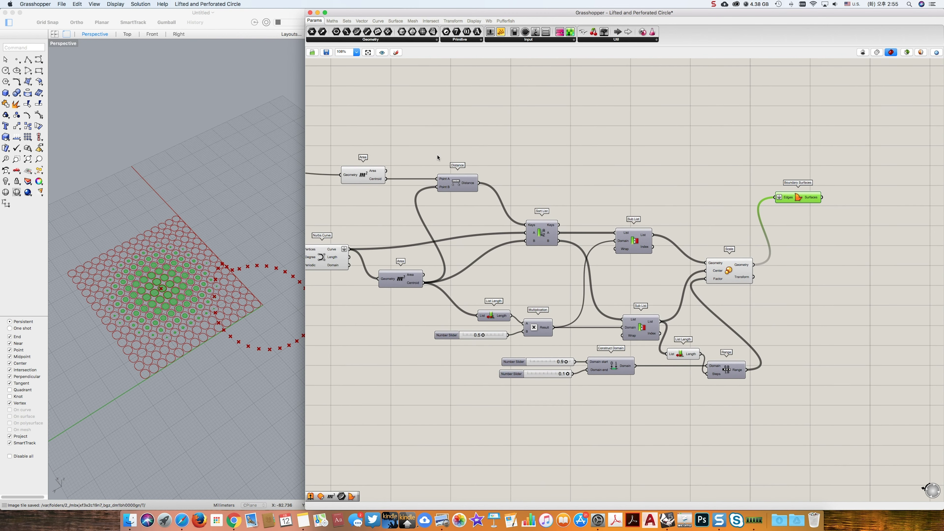
scroll(520, 189, down, 3)
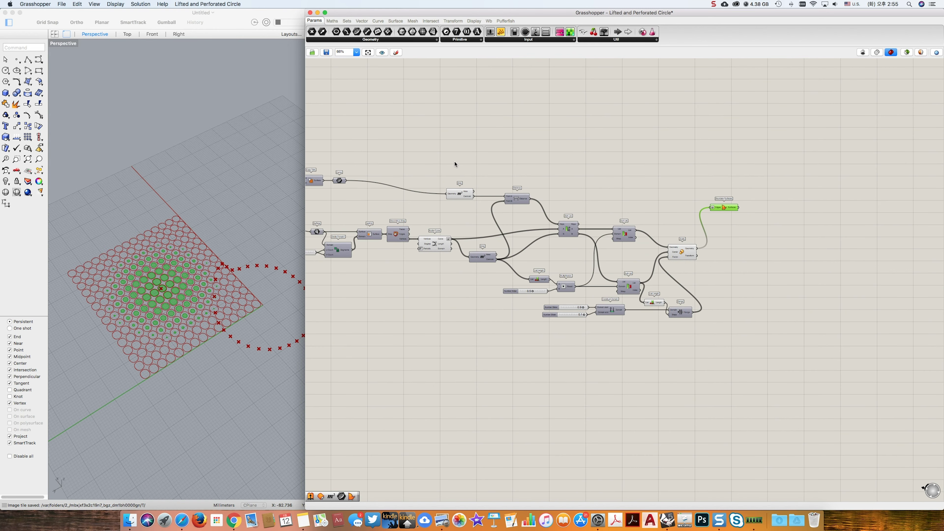
drag(348, 181, 713, 207)
drag(339, 184, 426, 185)
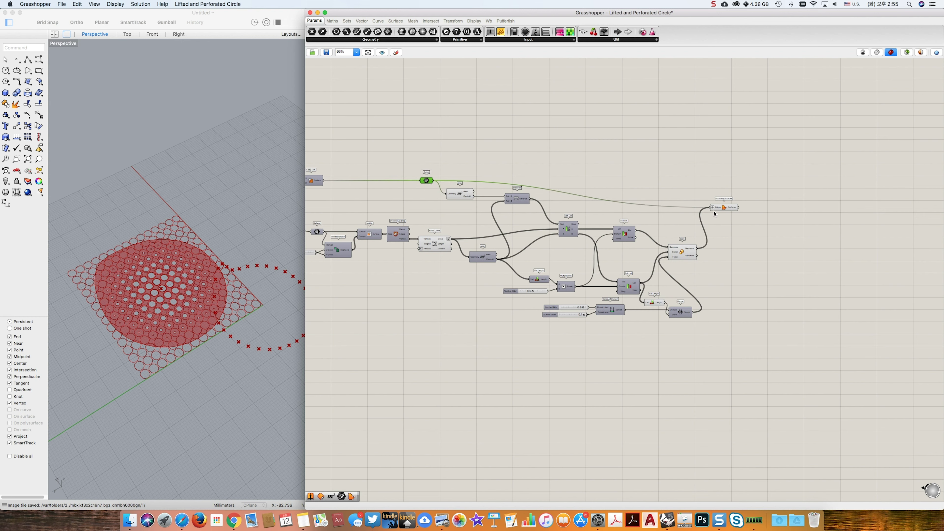
click(721, 209)
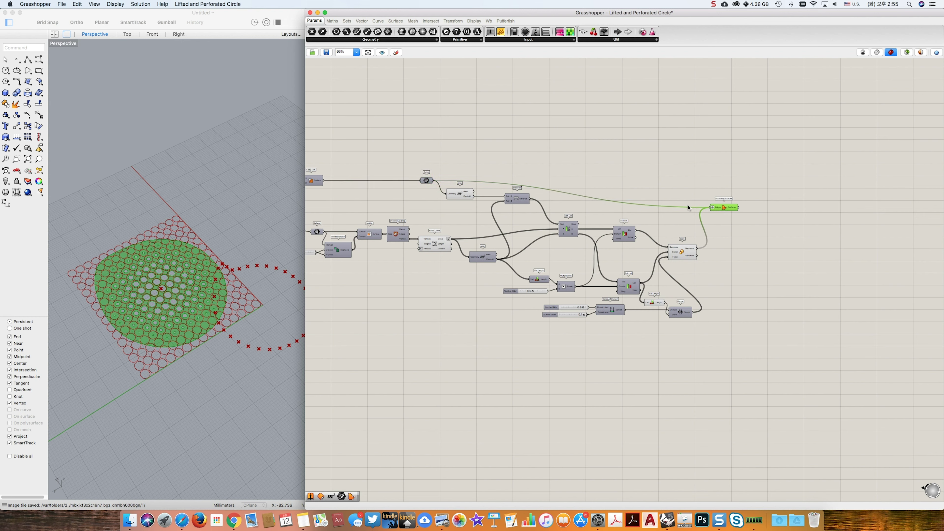
Add Extrude and Unit Z components above Boundary Surfaces and connect the Unit vector to Extrude's Direction
double_click(747, 178)
text(ex)
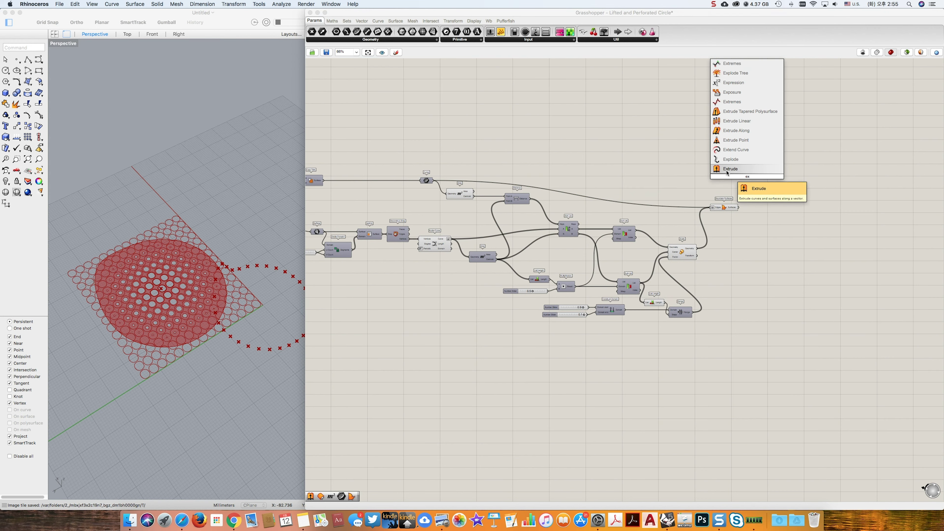
click(730, 169)
scroll(712, 184, up, 1)
double_click(706, 185)
text(z)
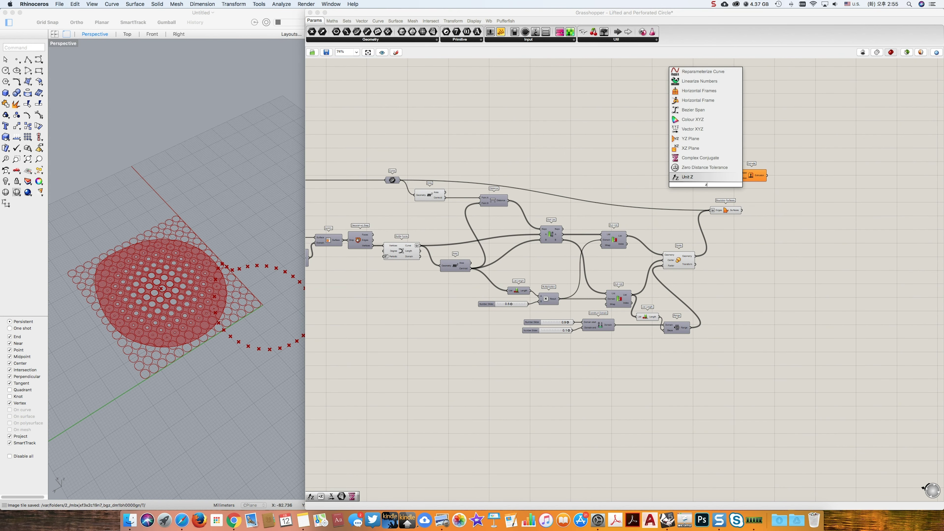
key(Return)
drag(737, 178, 721, 185)
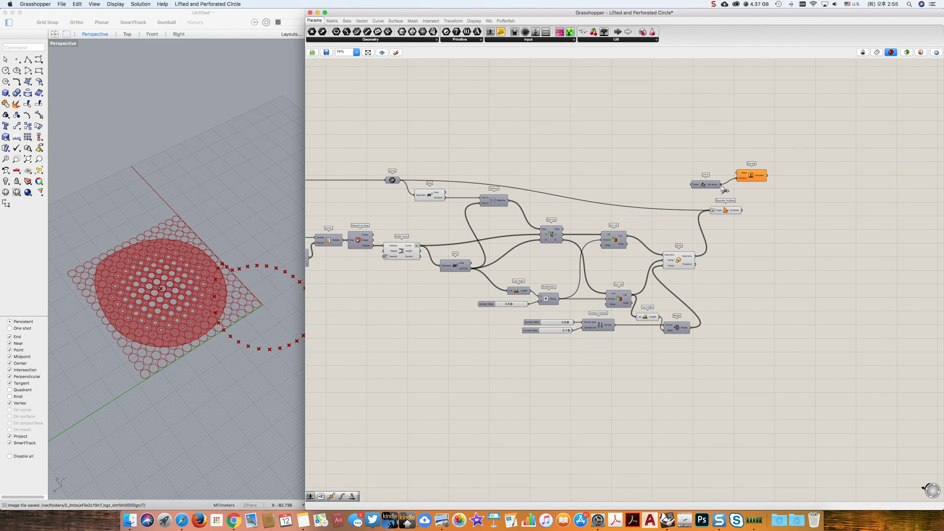
Add a second Boundary Surfaces component, feed it the Rectangle output and connect its Surfaces to Extrude's Base
right_drag(612, 172, 679, 167)
right_drag(608, 167, 689, 166)
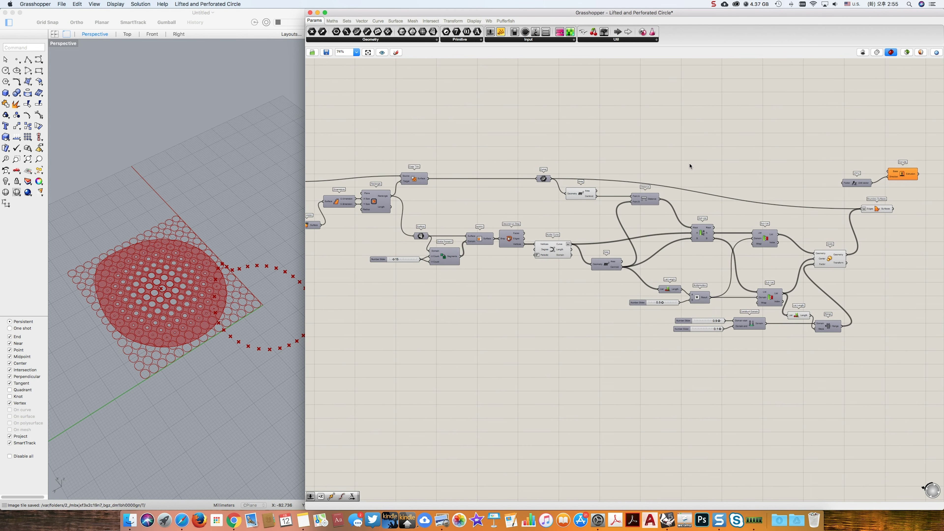
double_click(690, 166)
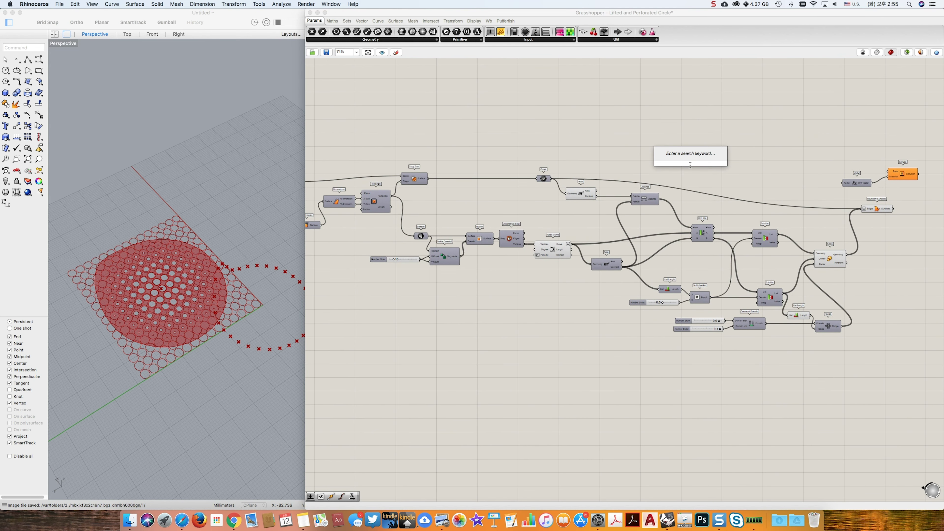
text(bou)
key(Return)
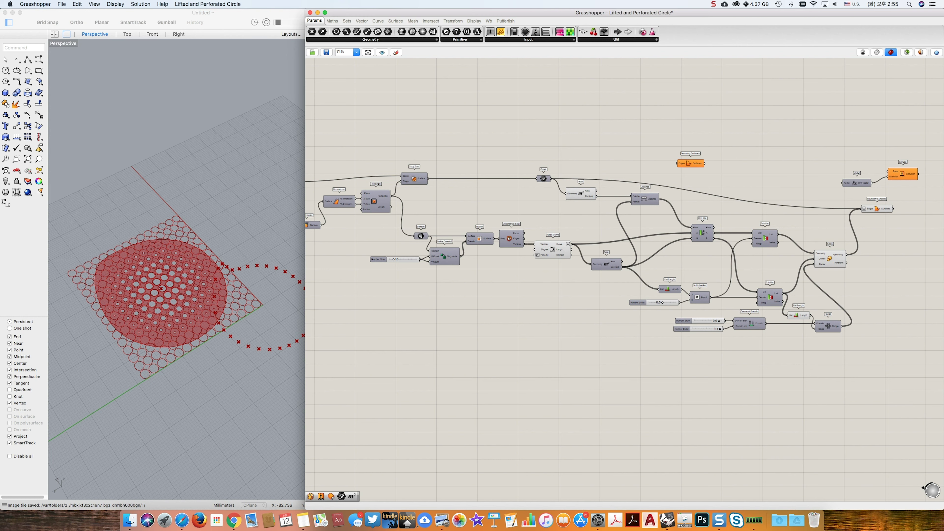
drag(391, 197, 888, 172)
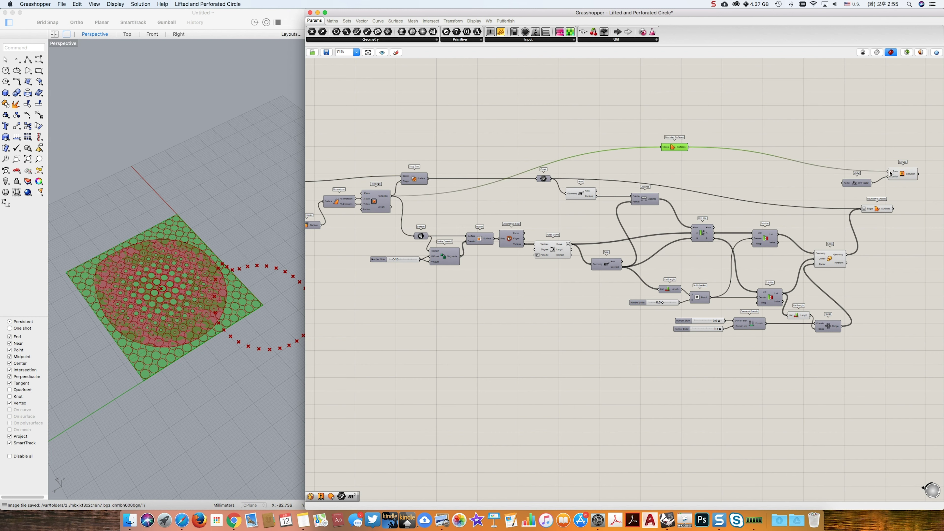
Add a Bounding Box component beside Extrude and connect the Extrusion output to its Content input
right_drag(856, 173, 719, 168)
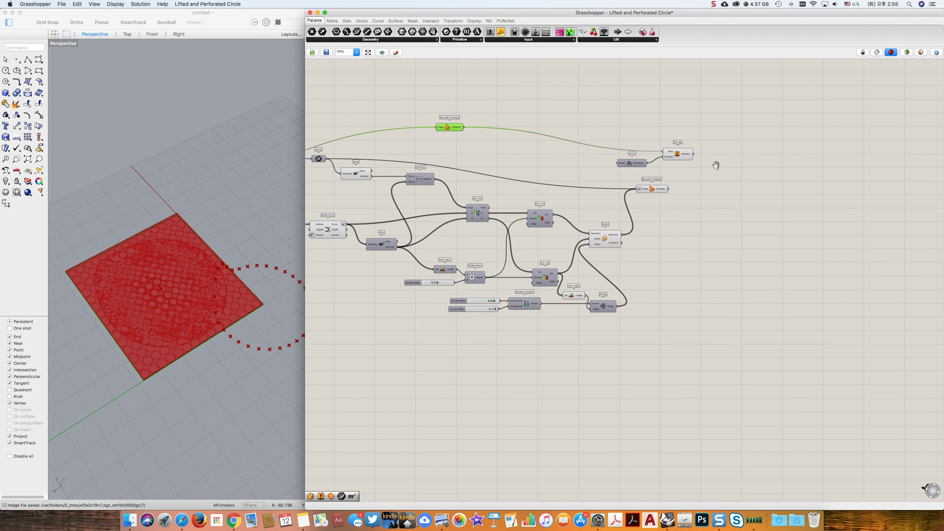
double_click(738, 170)
text(boun)
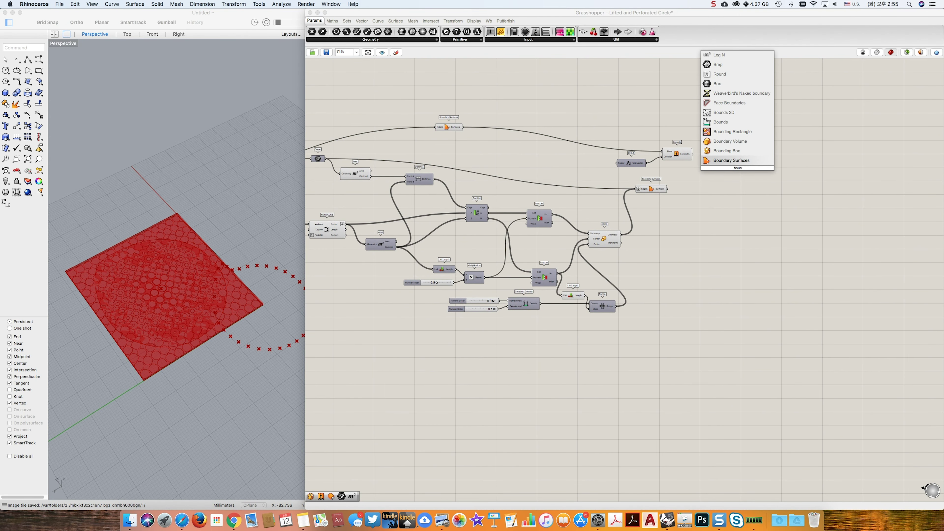
key(Up)
key(Return)
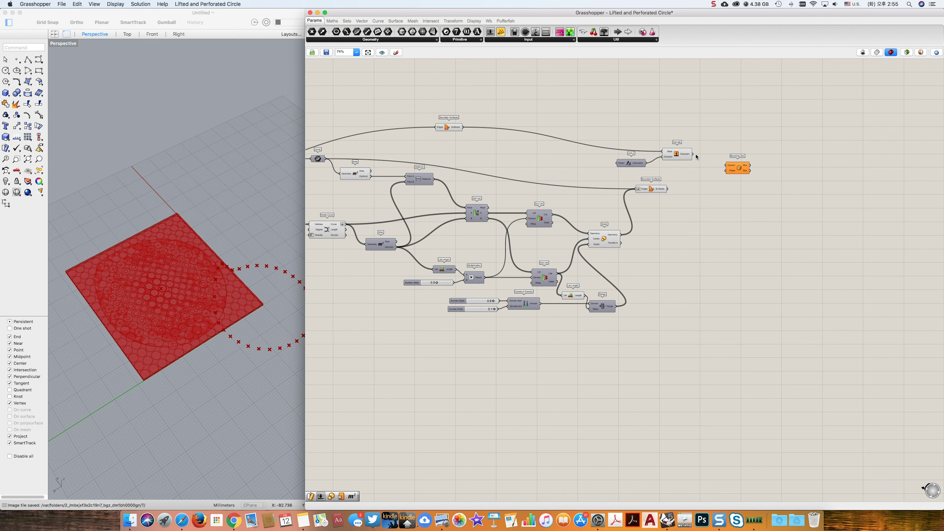
drag(694, 154, 726, 166)
scroll(739, 169, up, 3)
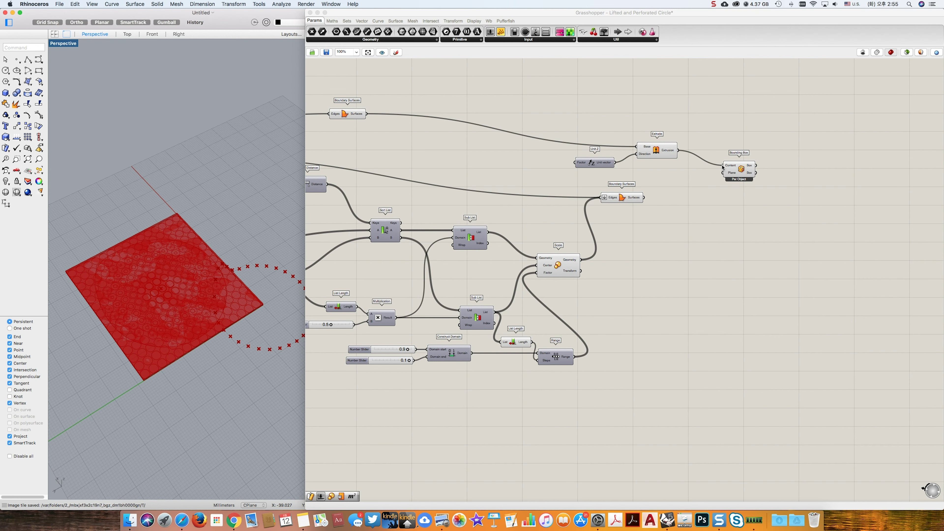
click(735, 169)
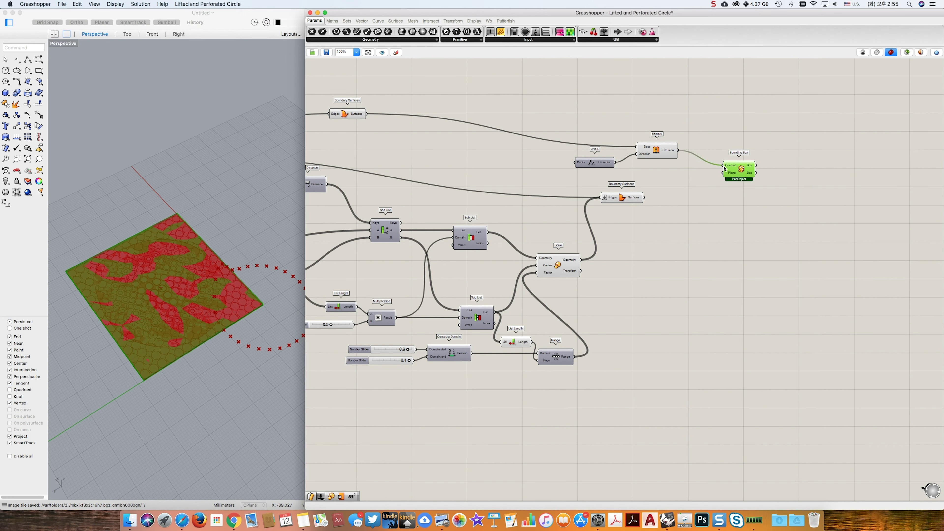
drag(734, 169, 716, 165)
Add a Surface Morph component and place it below the Bounding Box
click(765, 183)
double_click(765, 183)
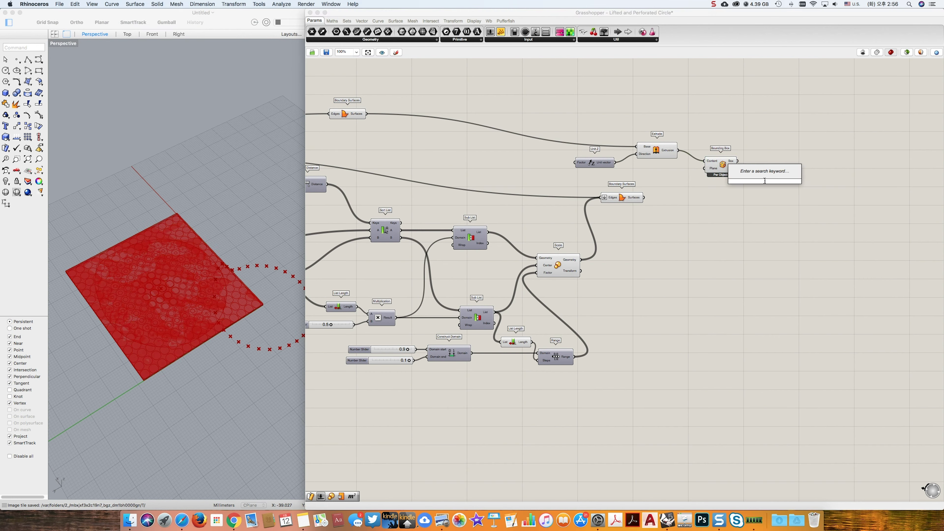
text(surface)
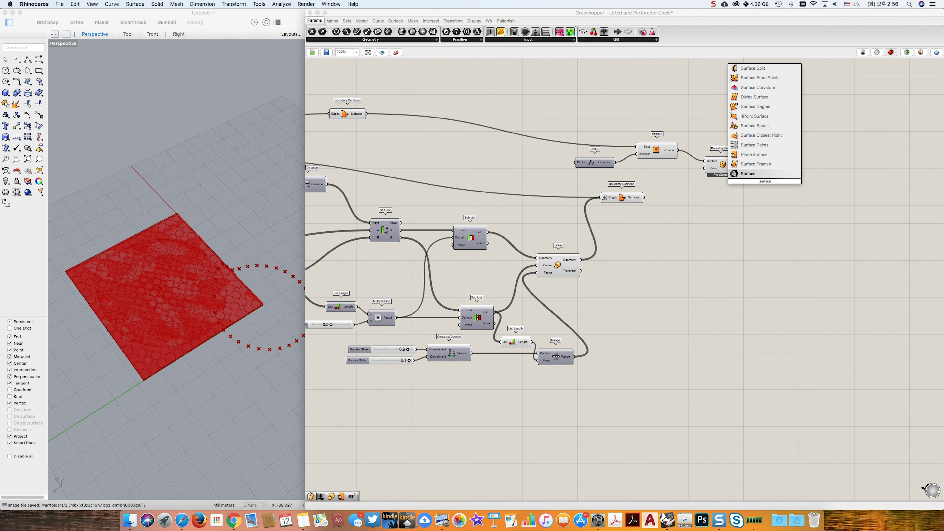
text( mor)
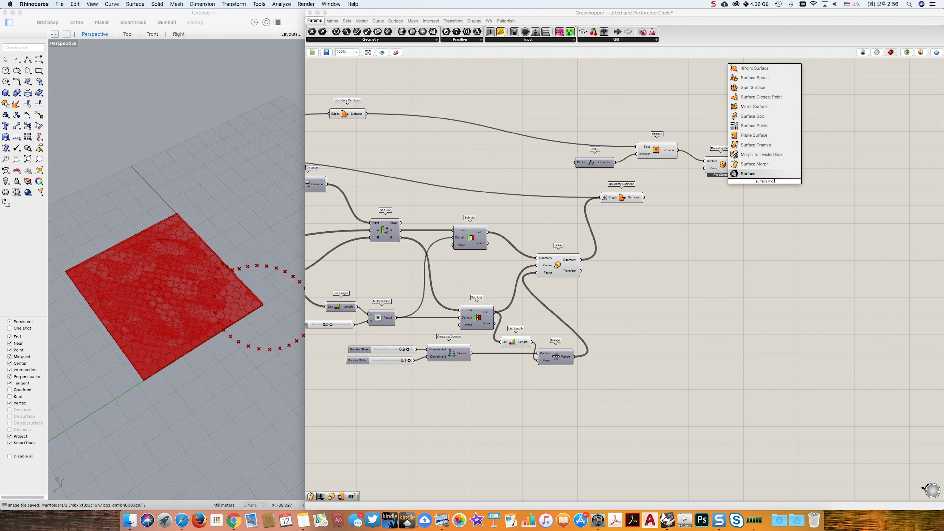
key(Up)
key(Return)
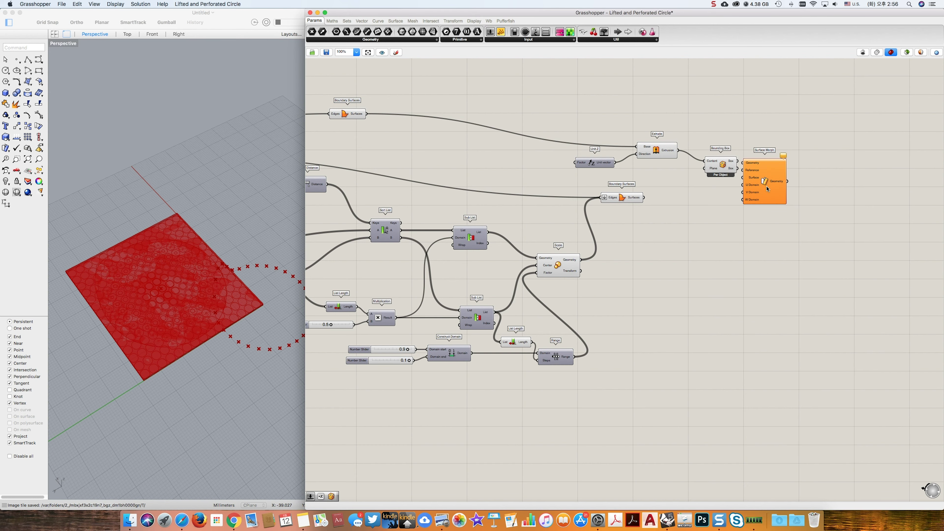
scroll(768, 188, up, 1)
drag(767, 193, 777, 231)
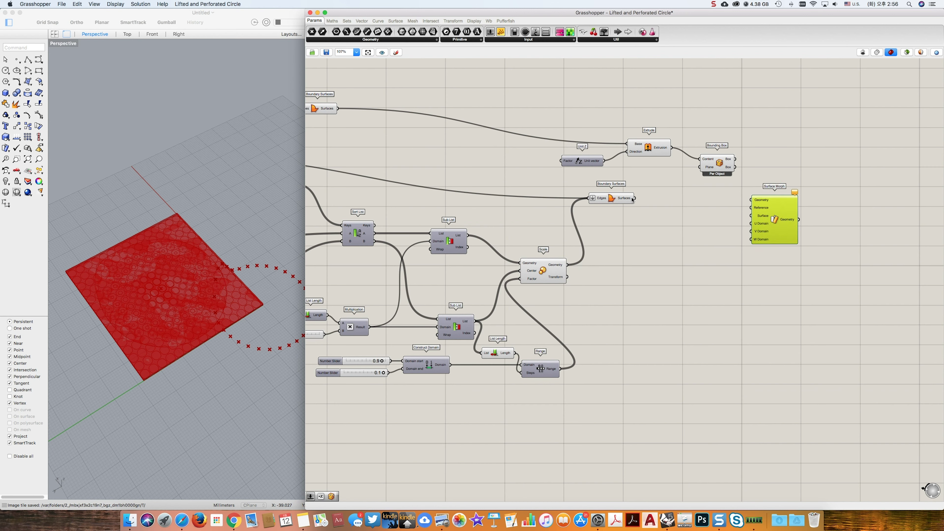
Connect the perforated Boundary Surfaces to Surface Morph's Geometry and the Bounding Box to its Reference, and reparameterize its Surface input
drag(632, 198, 754, 201)
drag(769, 203, 784, 203)
drag(735, 159, 767, 209)
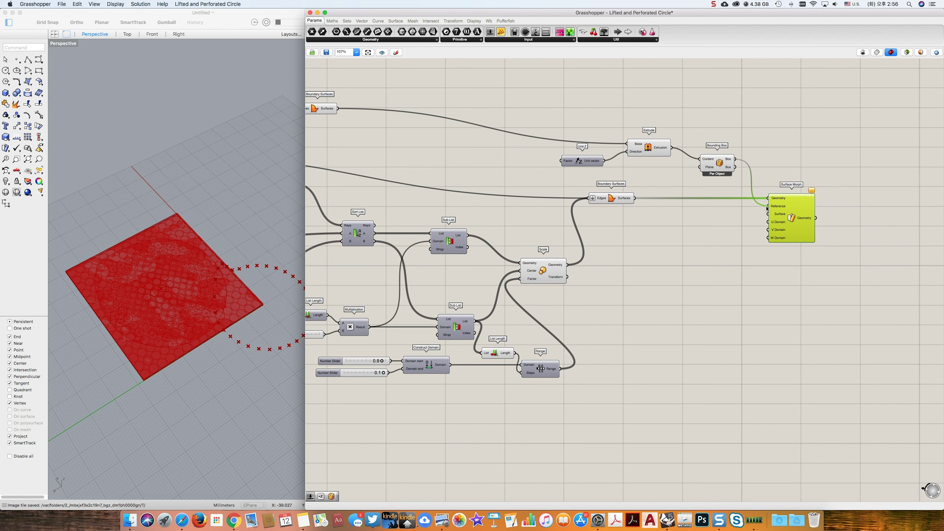
right_click(776, 215)
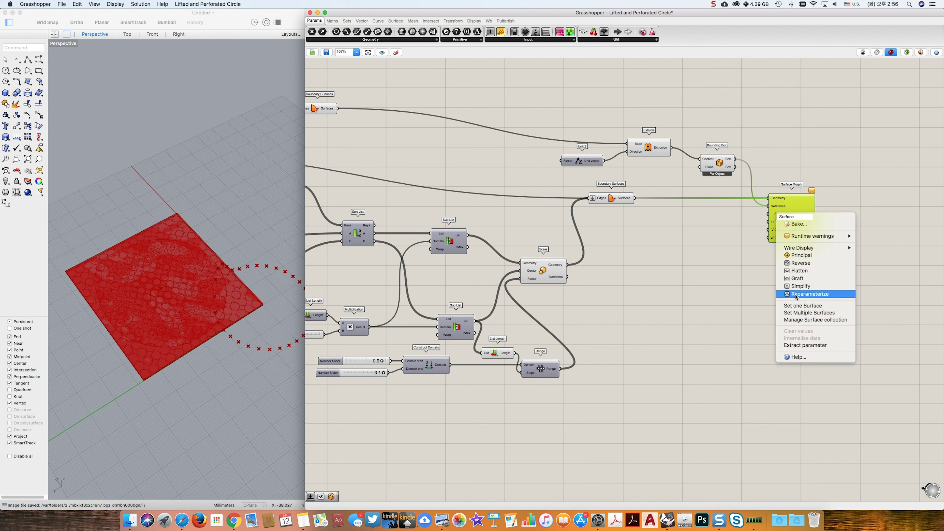
click(803, 294)
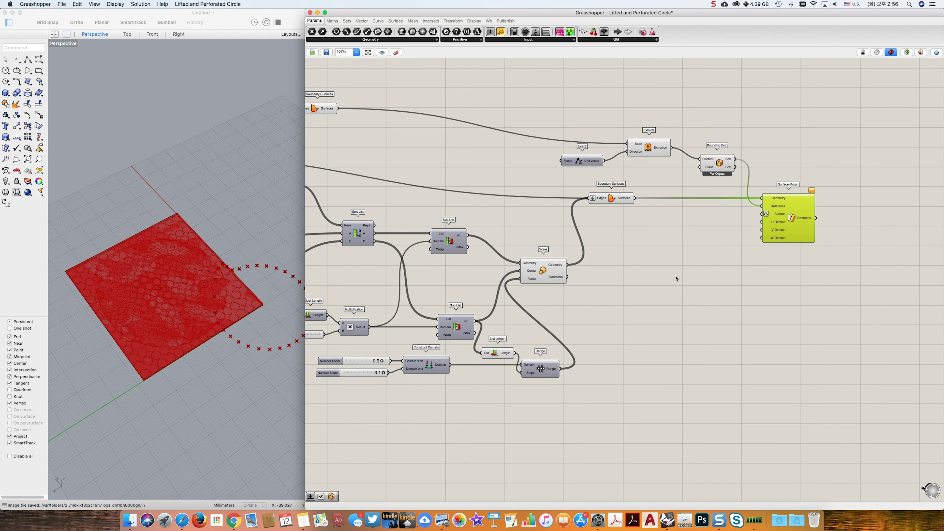
Connect the Untrim component's Surface output to Surface Morph's Surface input
click(668, 520)
right_drag(530, 377, 752, 368)
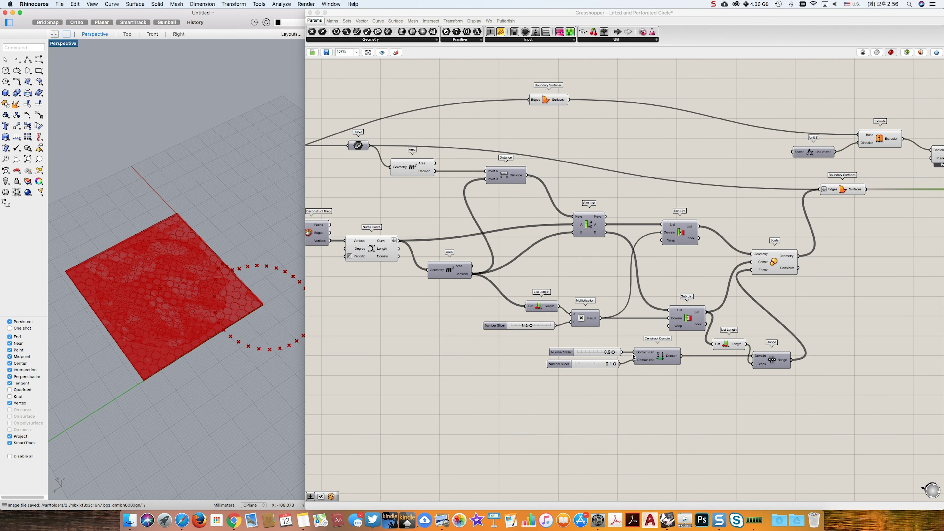
scroll(643, 334, down, 1)
right_drag(539, 325, 698, 313)
scroll(353, 197, left, 5)
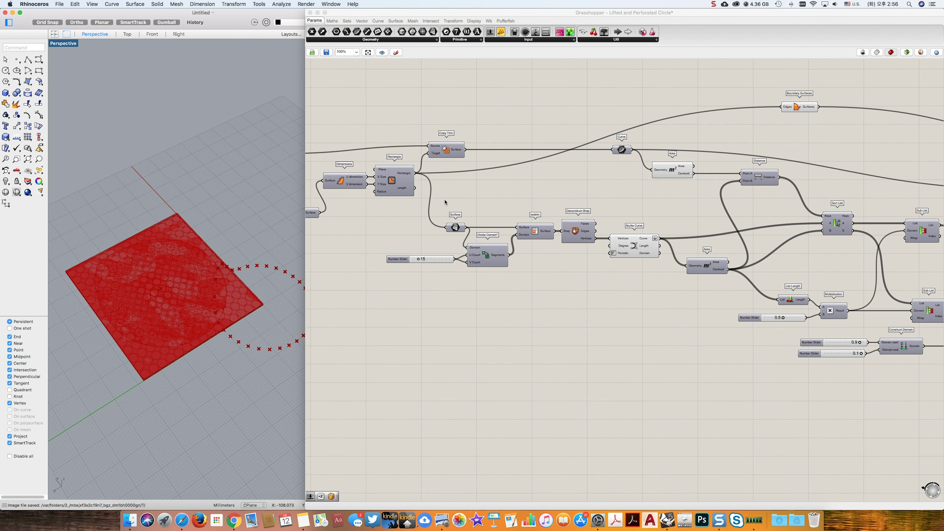
scroll(446, 201, left, 3)
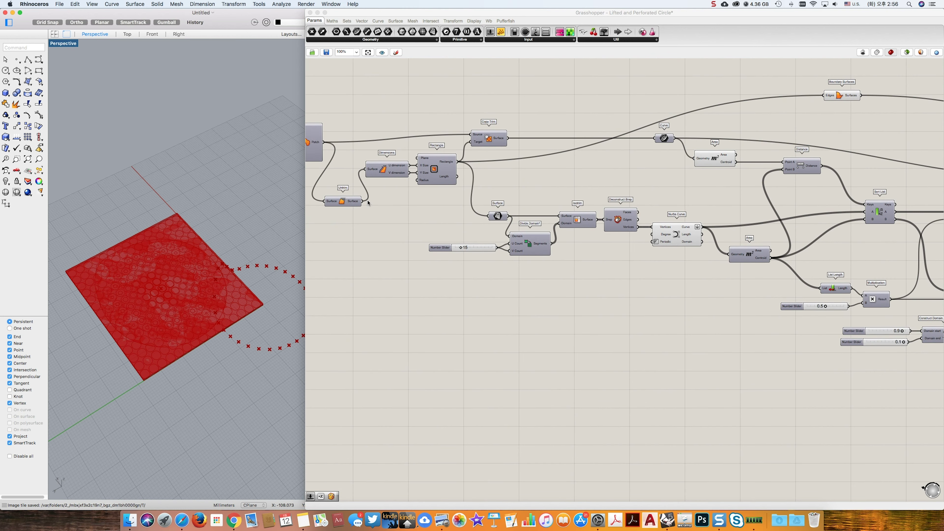
drag(362, 201, 908, 194)
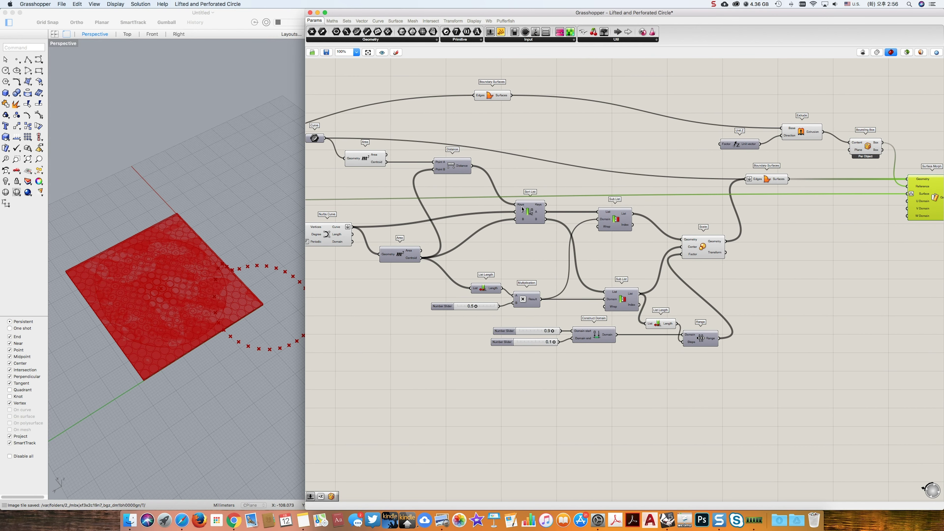
scroll(522, 209, down, 5)
scroll(479, 189, up, 5)
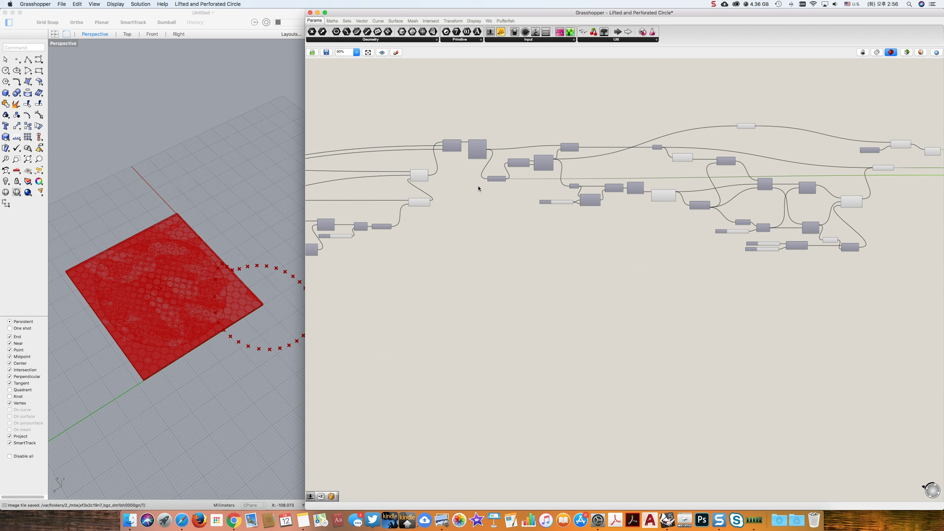
scroll(490, 181, up, 2)
click(491, 181)
click(518, 190)
Create a number slider set to 1, connect it to Surface Morph's U, V and W Domain inputs, and inspect the morphed geometry in the viewport
right_drag(911, 208, 536, 203)
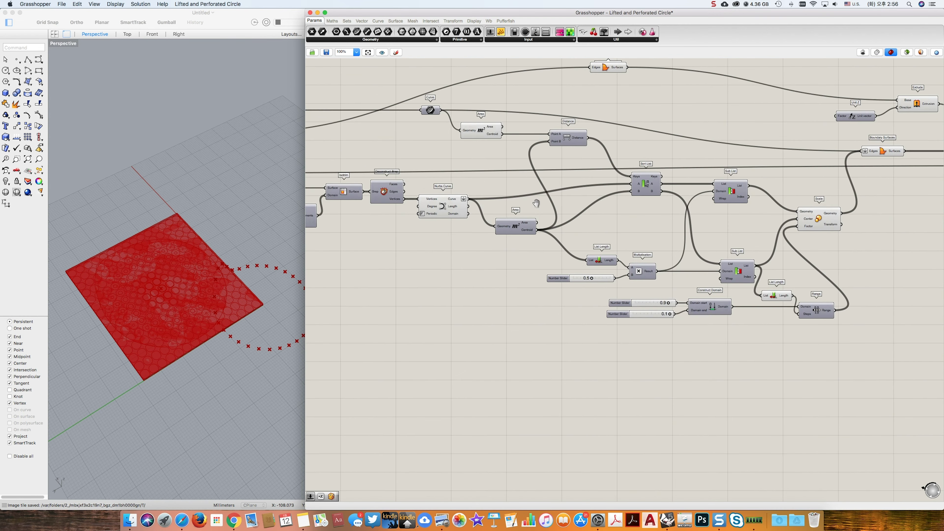
right_drag(898, 208, 467, 211)
scroll(609, 199, up, 5)
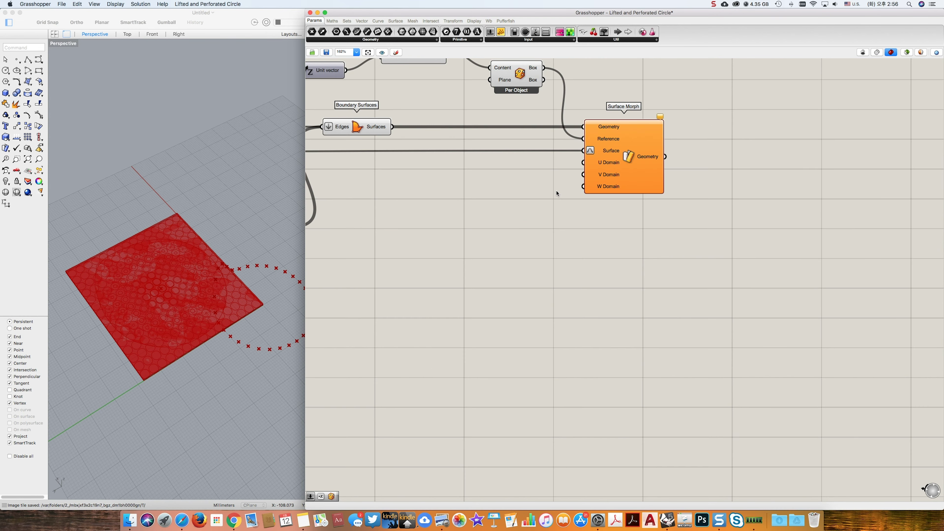
double_click(532, 179)
key(Escape)
double_click(532, 179)
text(1)
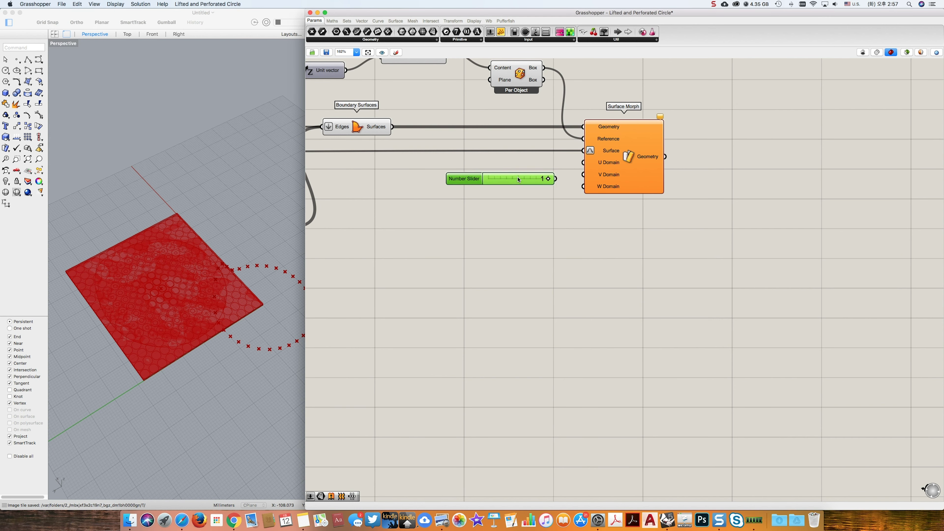
drag(583, 163, 555, 179)
click(624, 173)
right_drag(268, 313, 193, 310)
scroll(242, 298, up, 3)
click(747, 189)
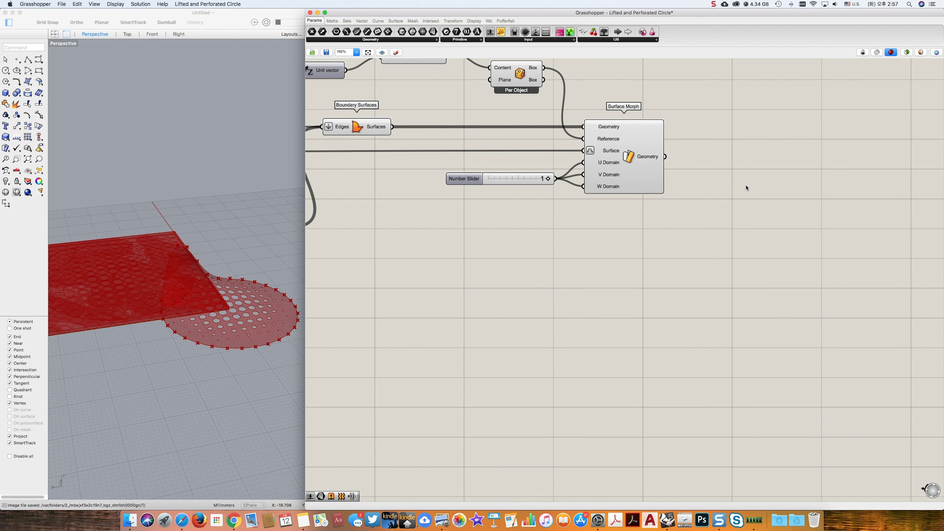
Add an Offset Surface component beside Surface Morph and connect the morphed Geometry output to its Surface input
double_click(744, 180)
text(off)
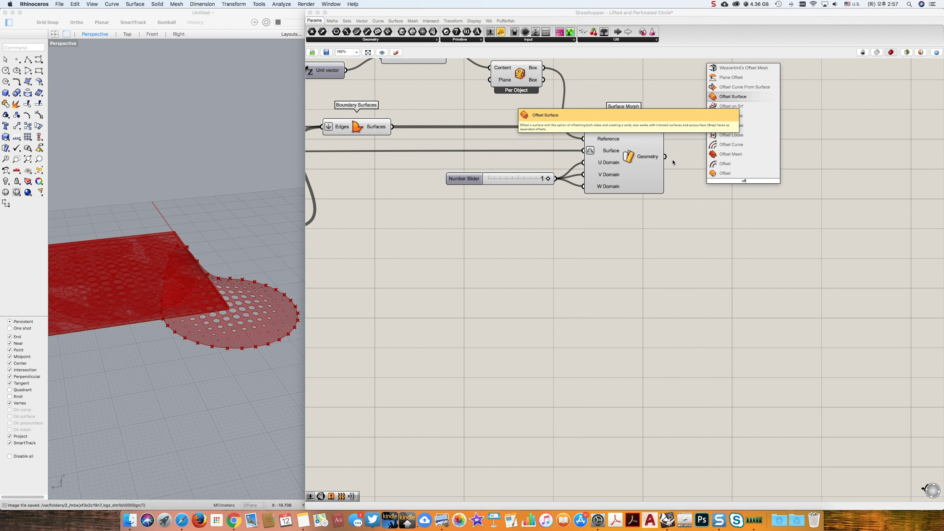
key(Return)
drag(665, 156, 712, 164)
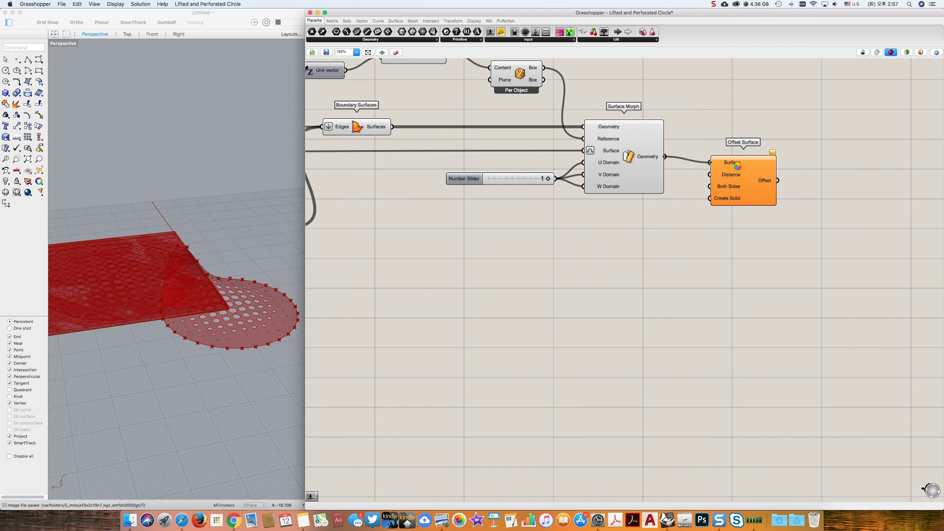
drag(719, 176, 742, 171)
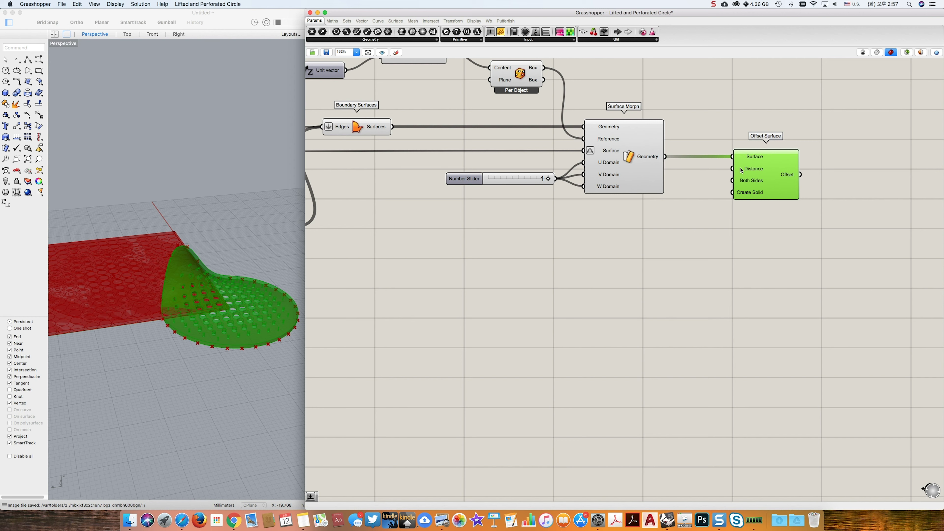
Create a number slider set to 0.3, connect it to Offset Surface's Distance input, place it below Surface Morph, and inspect the thickened surface
click(679, 205)
double_click(679, 207)
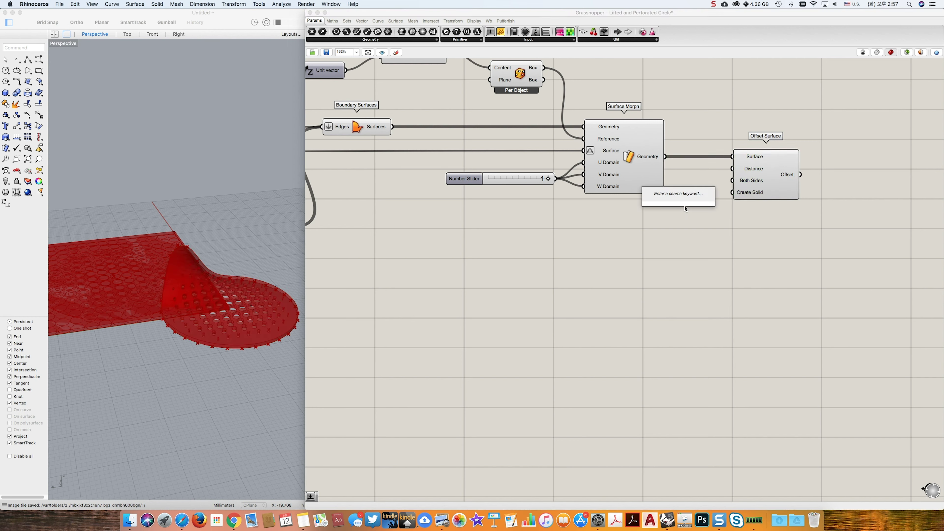
text(0.3)
key(Return)
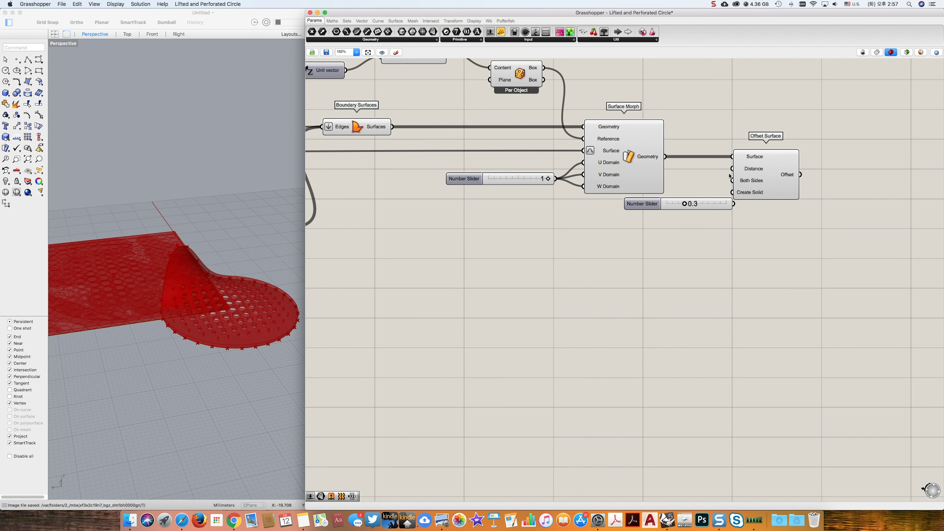
drag(731, 171, 734, 204)
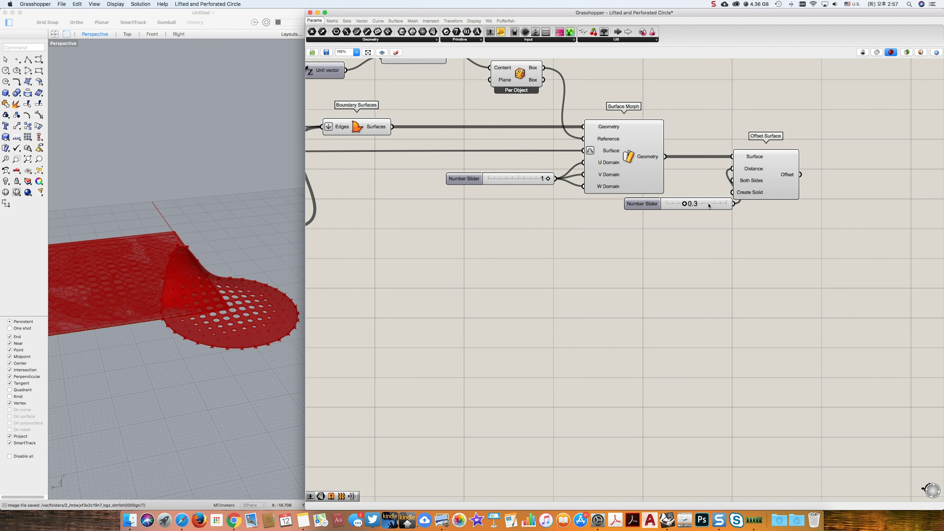
drag(710, 203, 670, 221)
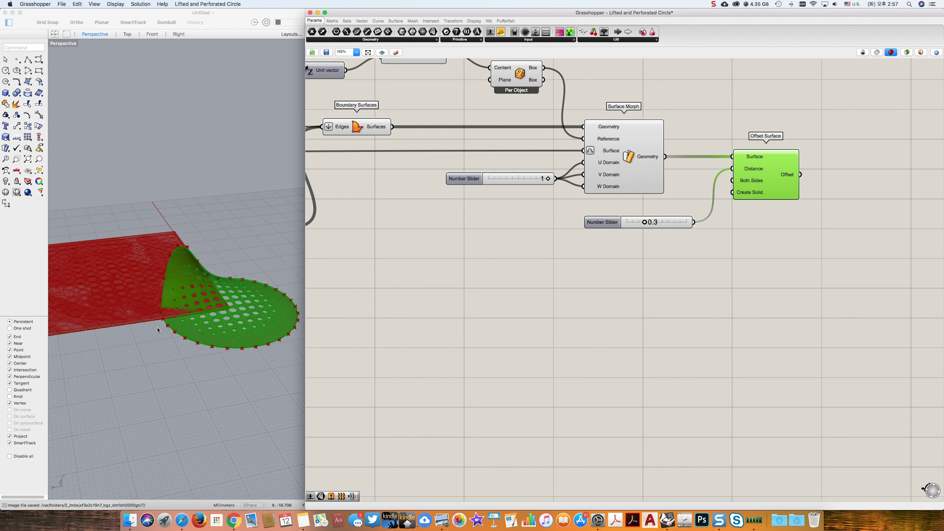
right_drag(157, 330, 165, 258)
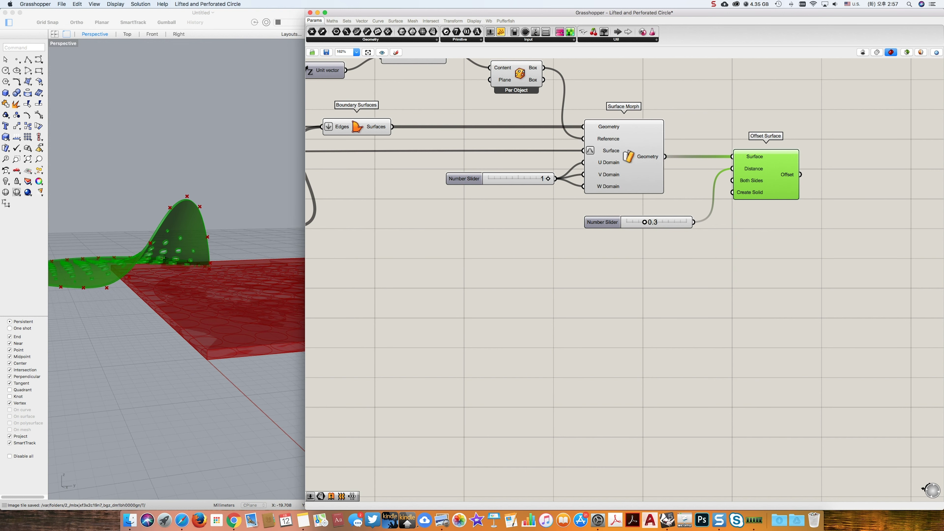
right_drag(268, 322, 230, 278)
Turn off the preview of every component in the definition except Offset Surface
click(584, 273)
scroll(595, 267, down, 8)
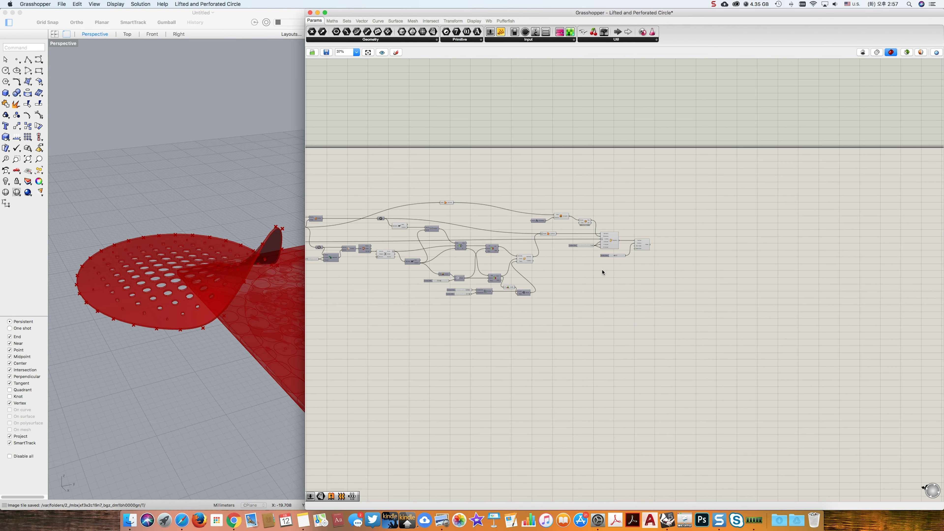
drag(737, 301, 322, 175)
click(140, 4)
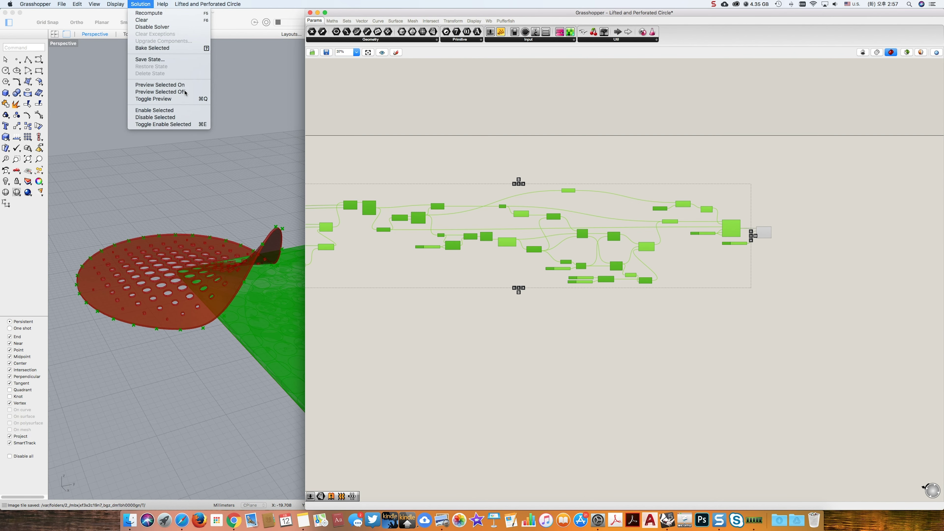
click(156, 94)
click(736, 254)
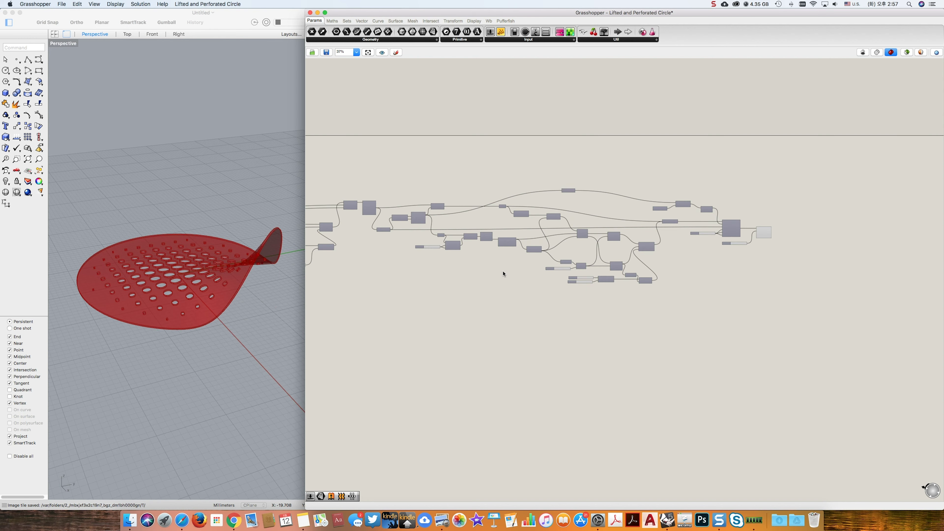
Set the number slider feeding Divide Domain²'s U and V Count to 40 and inspect the denser perforation in the viewport
scroll(503, 274, up, 6)
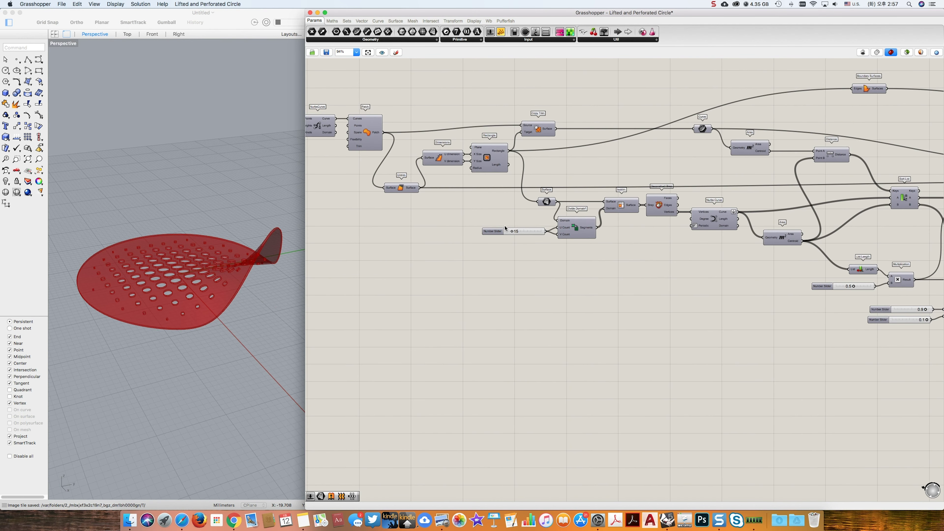
scroll(506, 229, up, 3)
double_click(507, 232)
text(40)
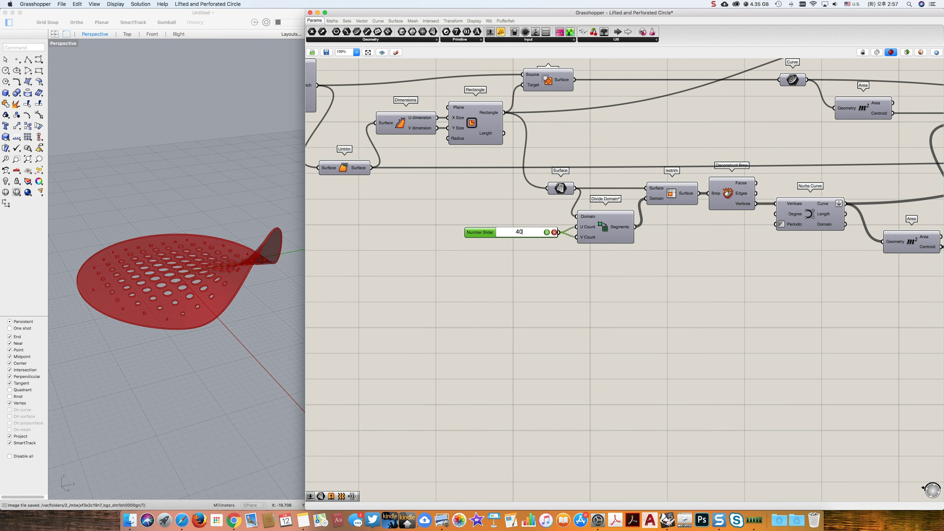
key(Return)
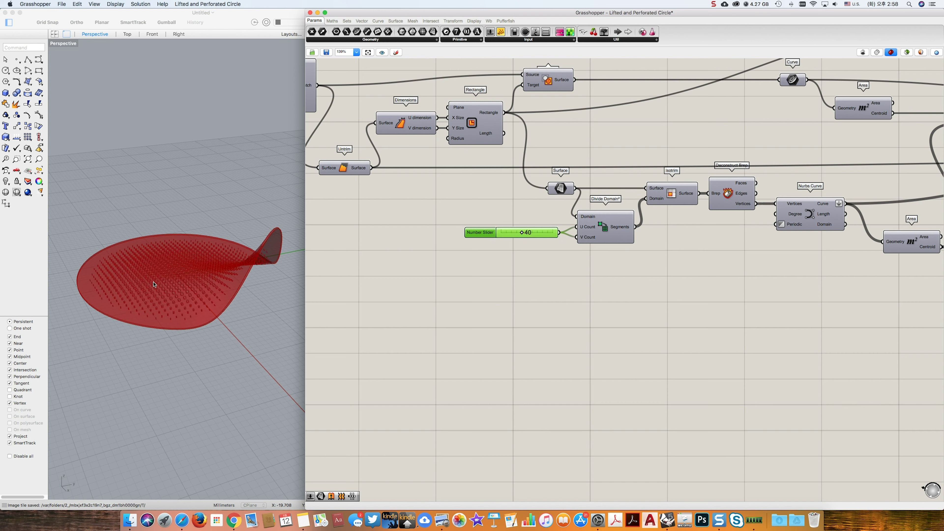
right_drag(127, 290, 260, 275)
Bake the Offset Surface result onto Layer 01 as a group
click(524, 284)
scroll(664, 289, down, 4)
right_drag(655, 289, 607, 293)
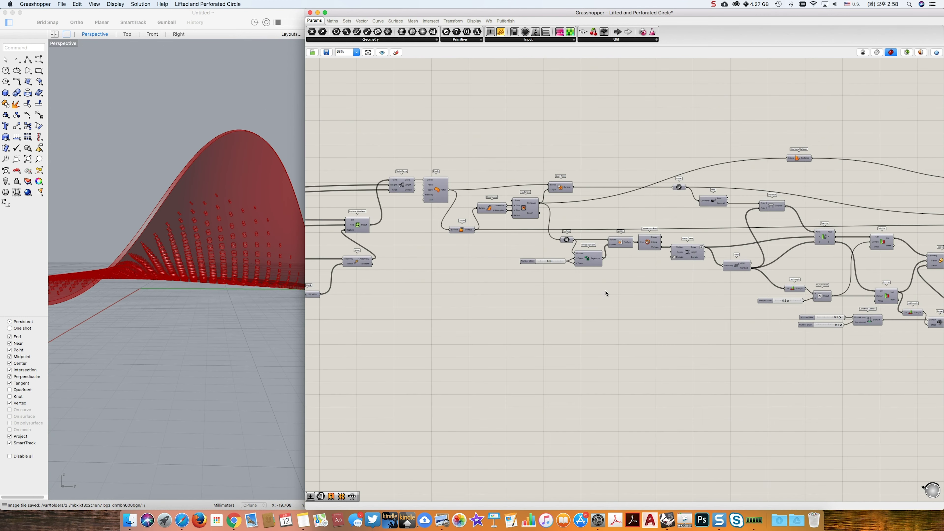
right_drag(931, 245, 627, 251)
right_drag(848, 249, 779, 241)
scroll(779, 241, up, 5)
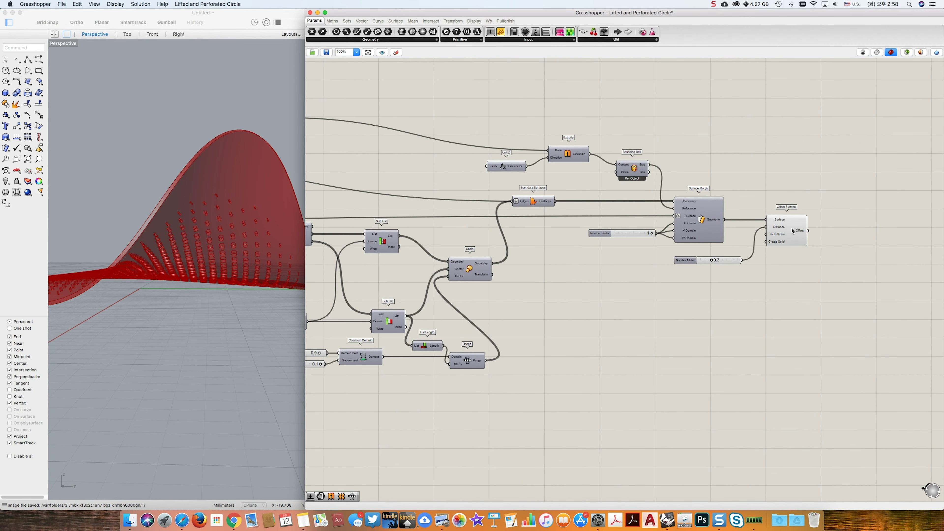
click(792, 232)
right_click(792, 232)
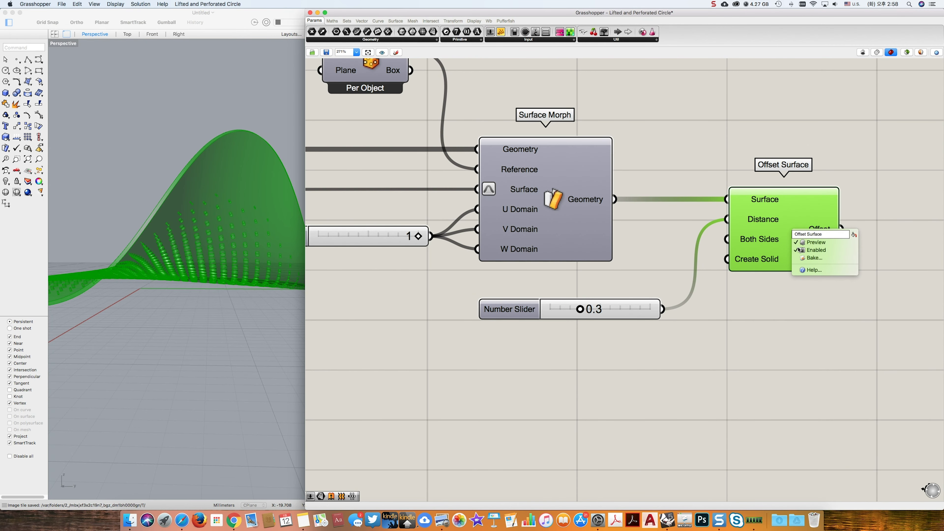
click(807, 258)
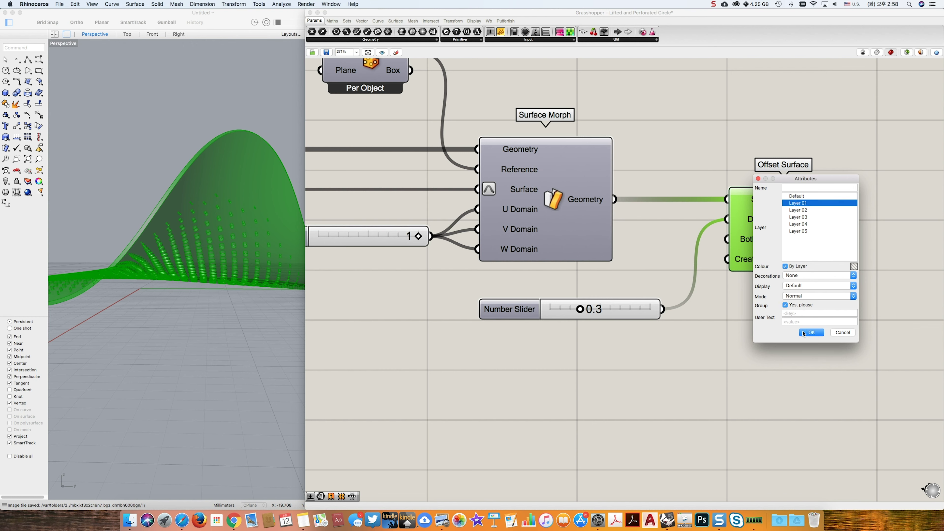
click(812, 332)
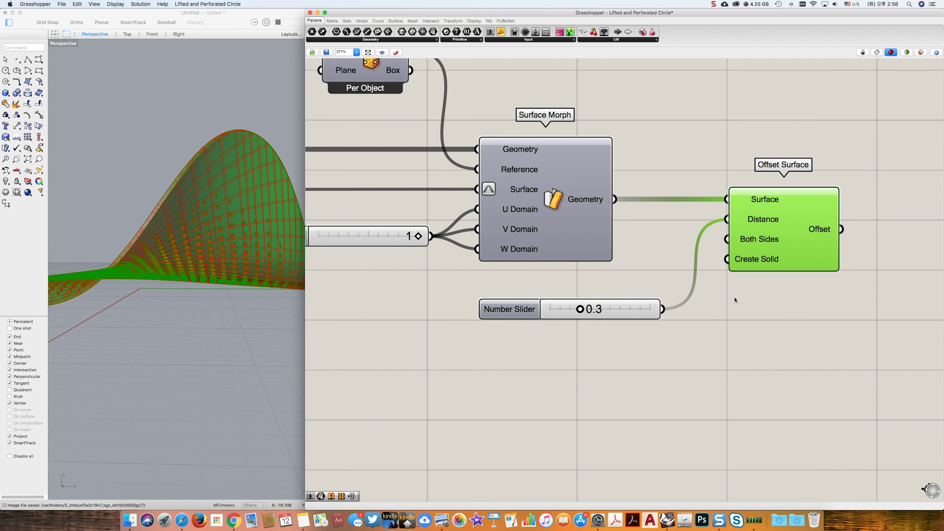
Switch the Perspective viewport to Rendered display, limit Grasshopper's preview to selected components, deselect everything, and inspect the baked surface
click(194, 304)
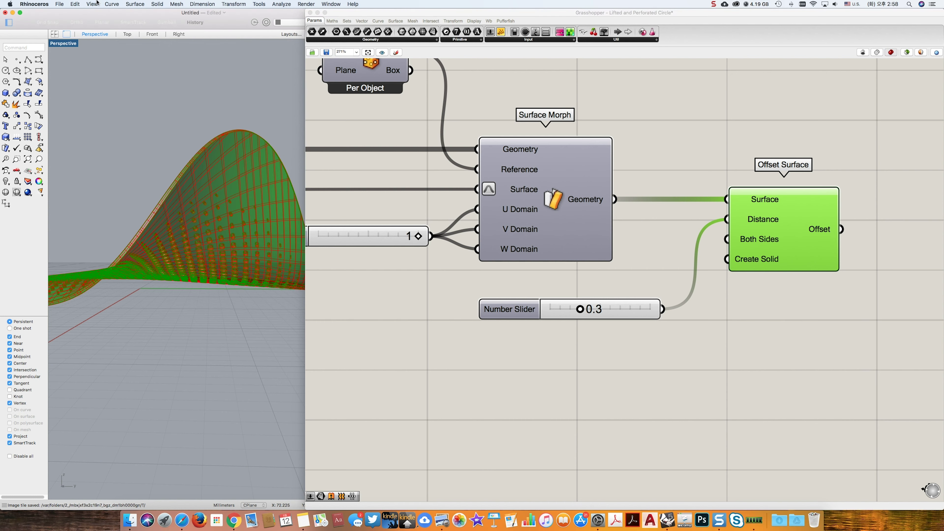
click(91, 4)
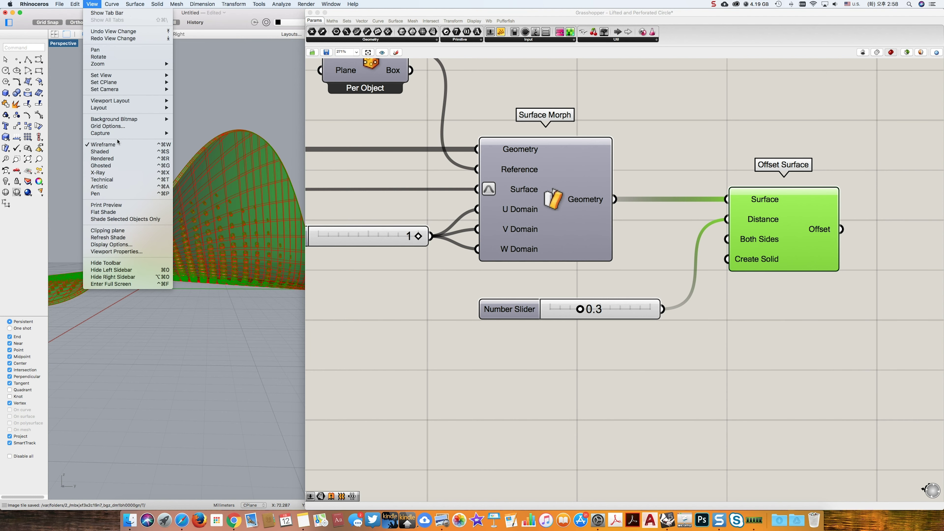
click(123, 159)
click(907, 53)
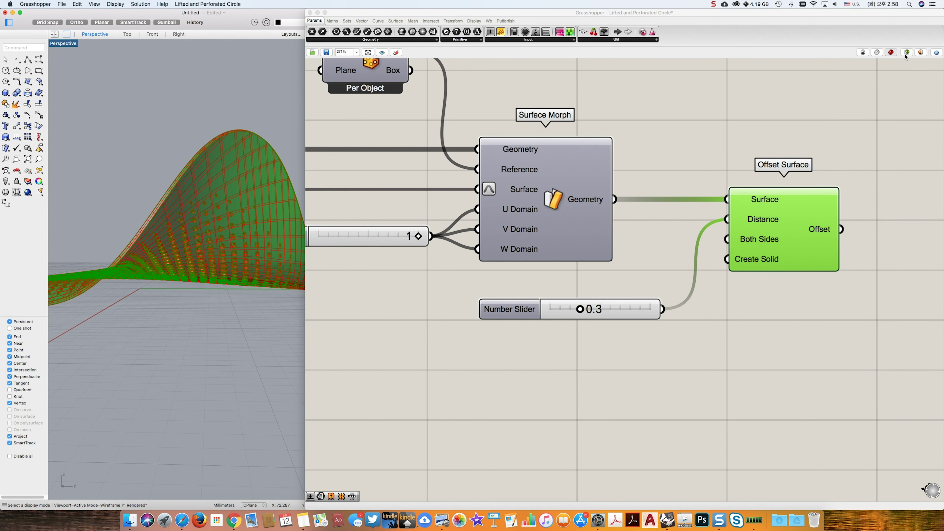
click(906, 53)
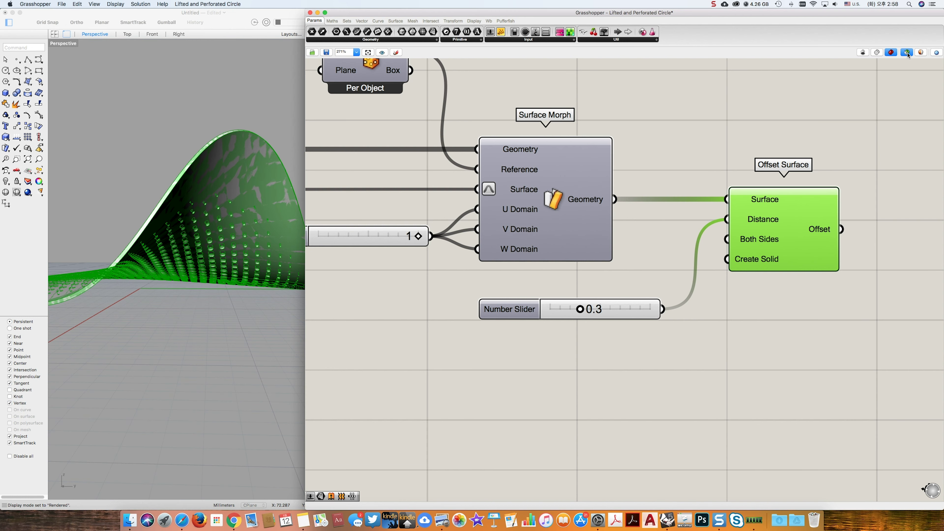
click(853, 119)
mouse_move(178, 270)
right_down()
mouse_move(226, 277)
mouse_move(237, 315)
mouse_move(218, 367)
mouse_move(156, 344)
mouse_move(168, 284)
mouse_move(211, 253)
right_up()
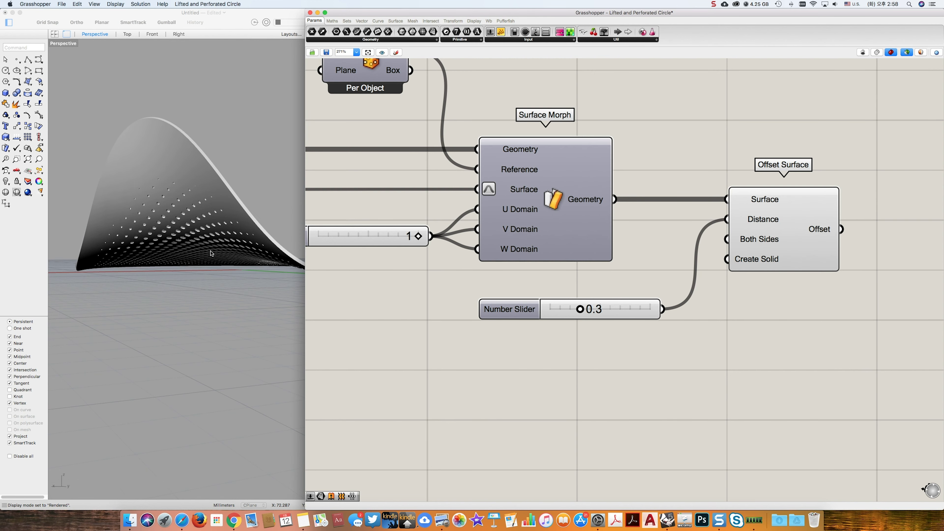